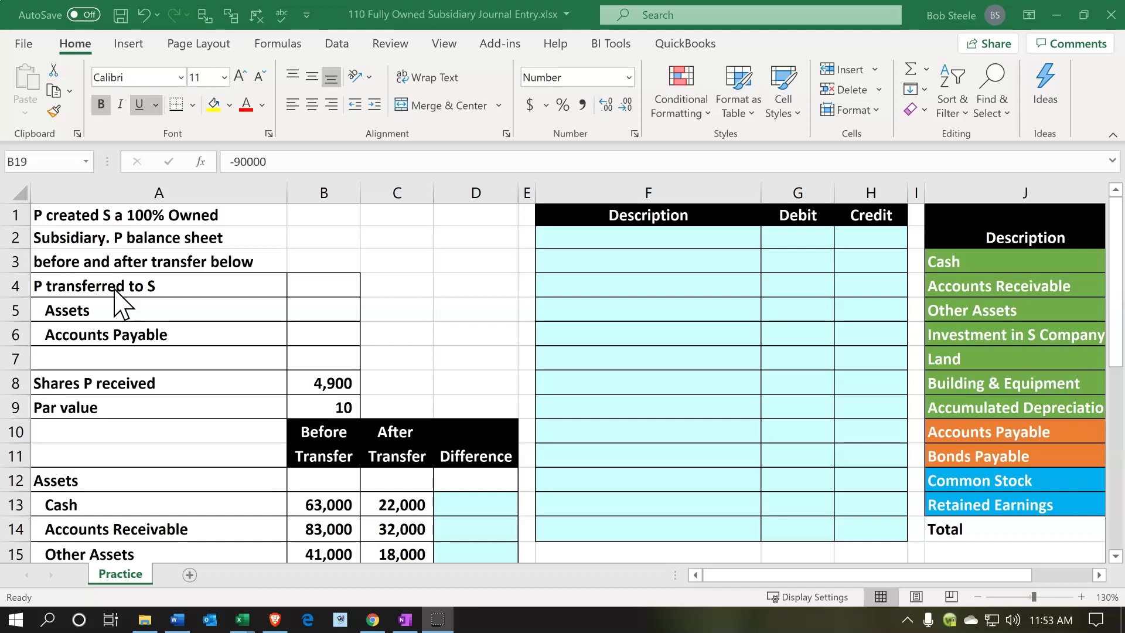
Examine the layout from the subsidiary problem data across the blank journal entry table to the trial balance
click(150, 352)
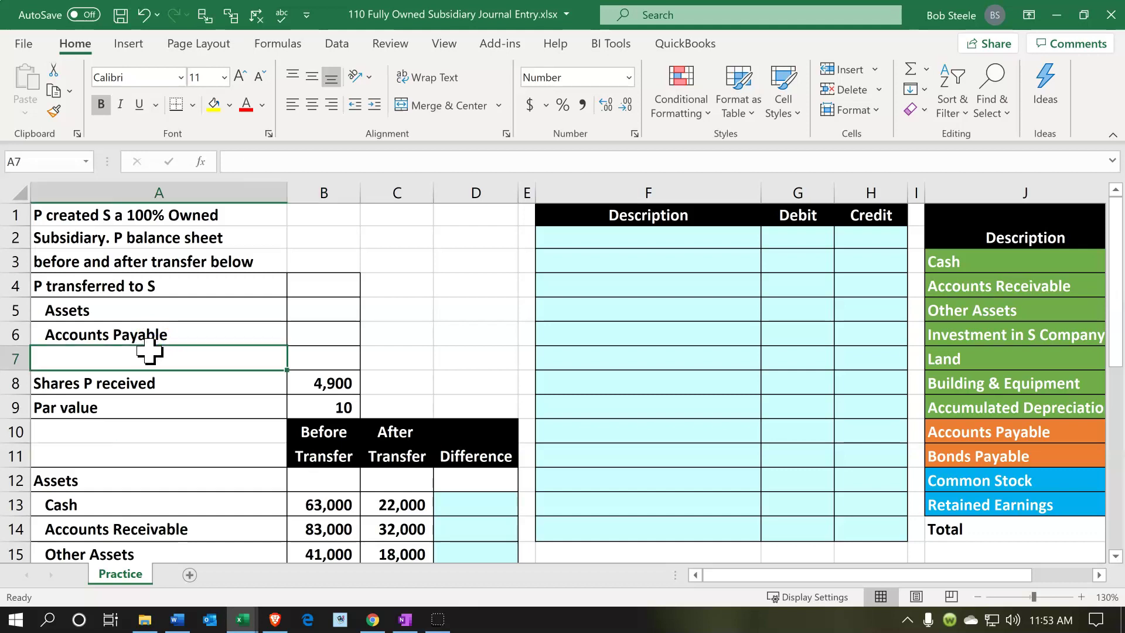
click(594, 305)
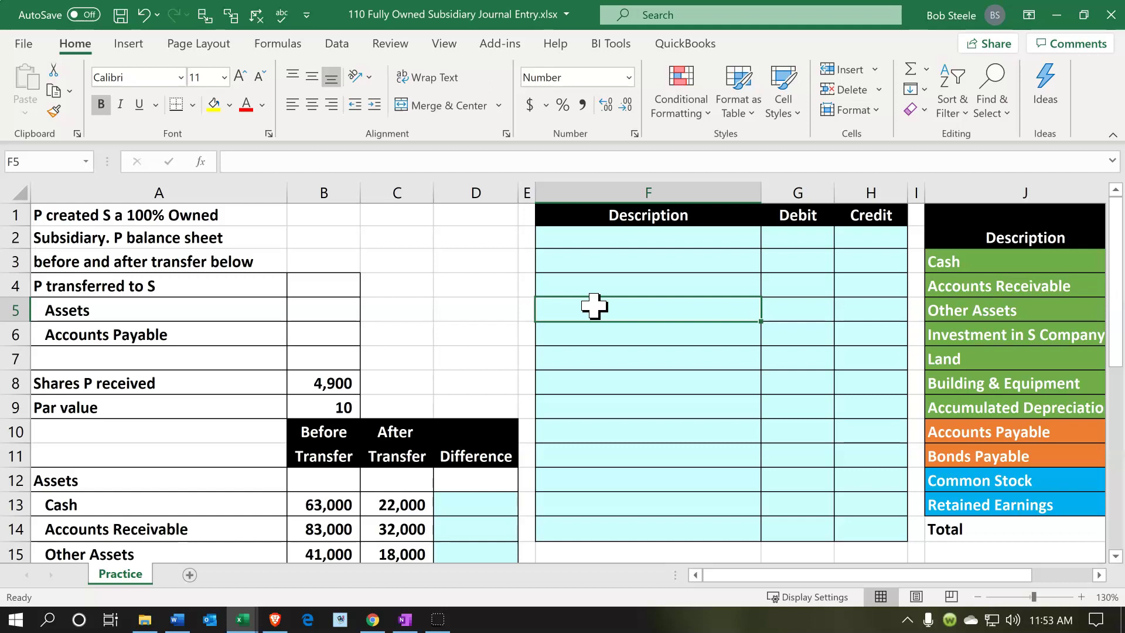
key(Right)
key(Right)
key(Right)
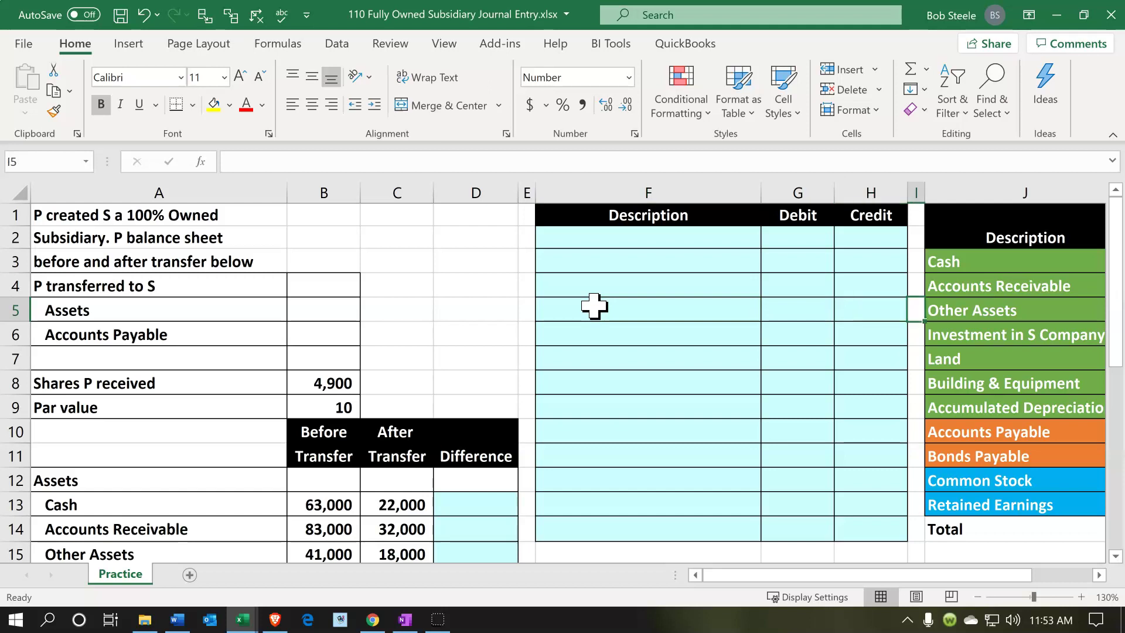
key(Right)
key(Right)
key(Right)
key(Right)
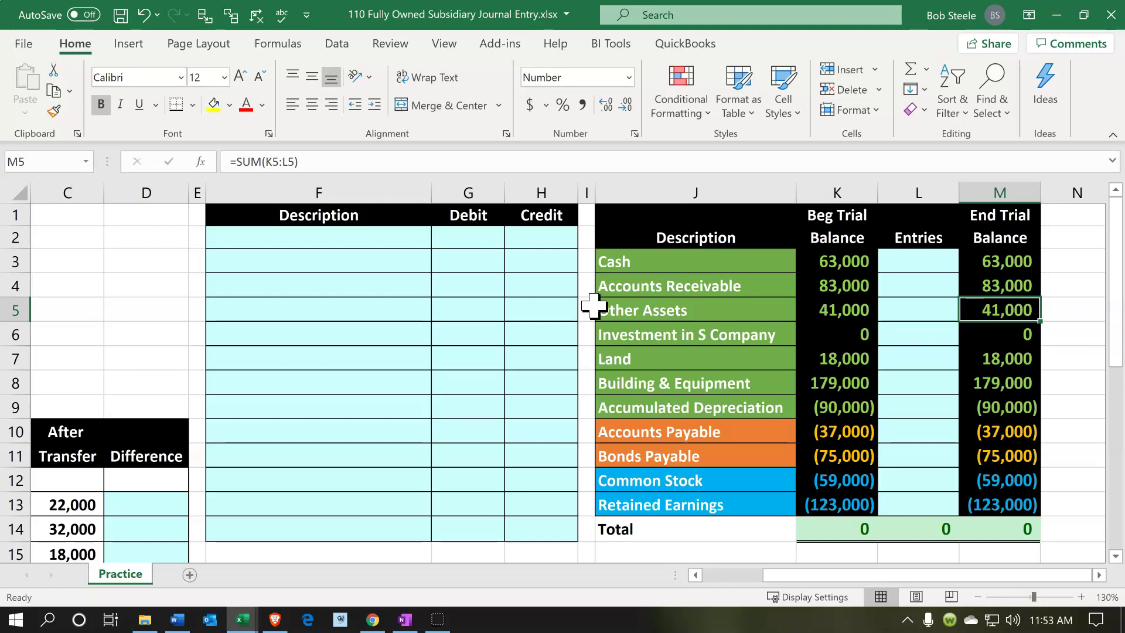
key(Left)
key(Left)
key(Left)
key(Left)
key(Left)
key(Left)
key(Left)
key(Left)
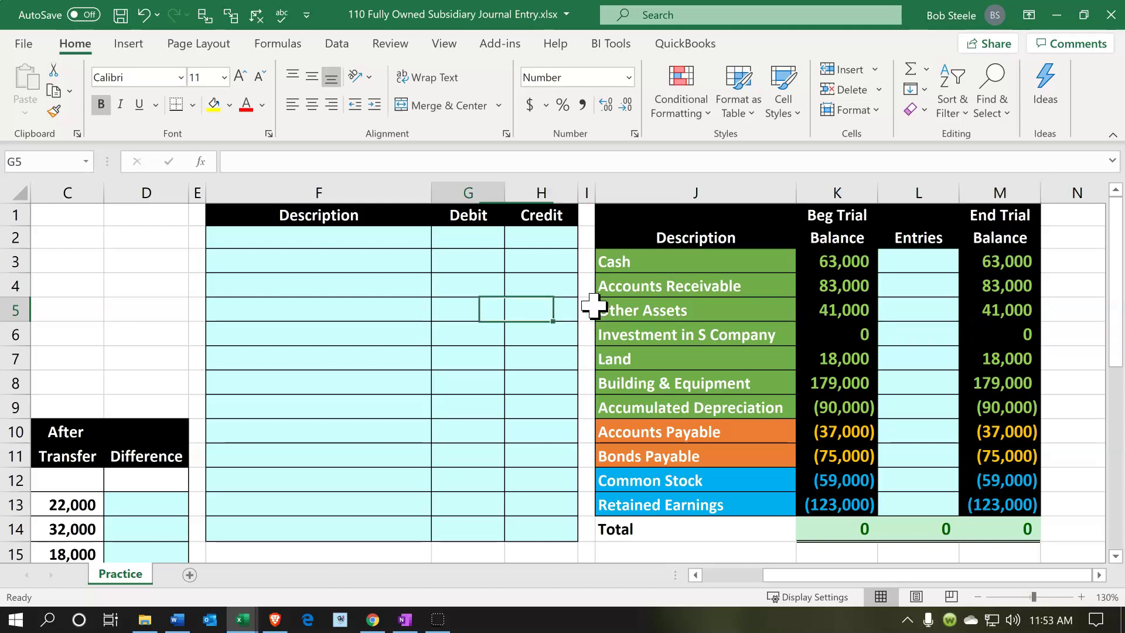
key(Left)
key(Left)
key(Left)
key(Left)
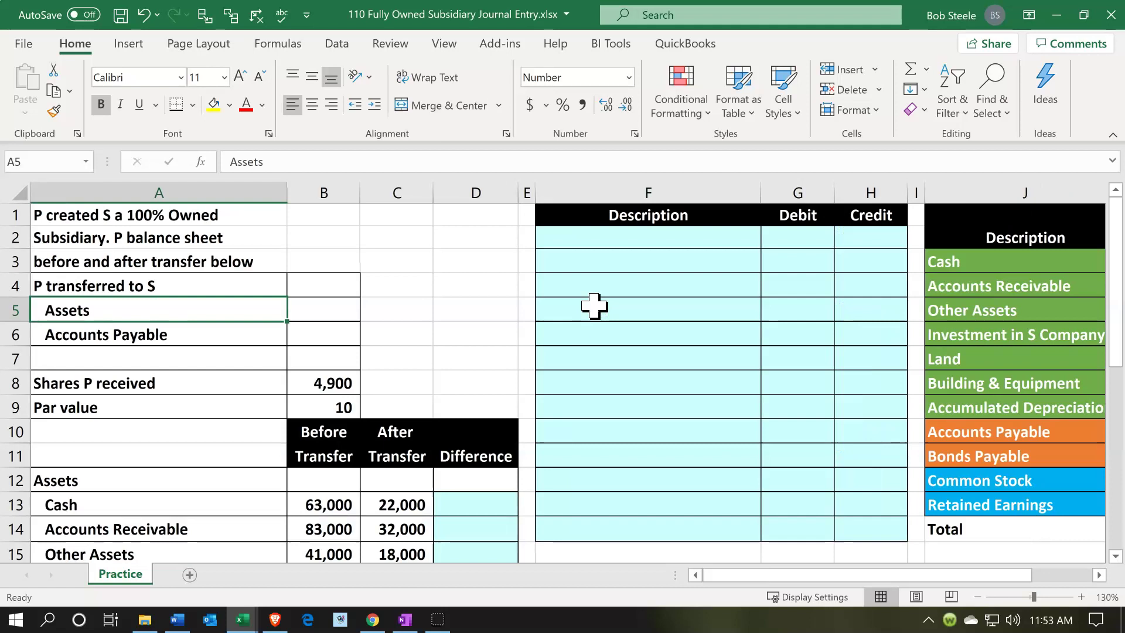
Review the transferred items, shares received, par value, and the before, after and difference columns of P's balance sheet
click(476, 275)
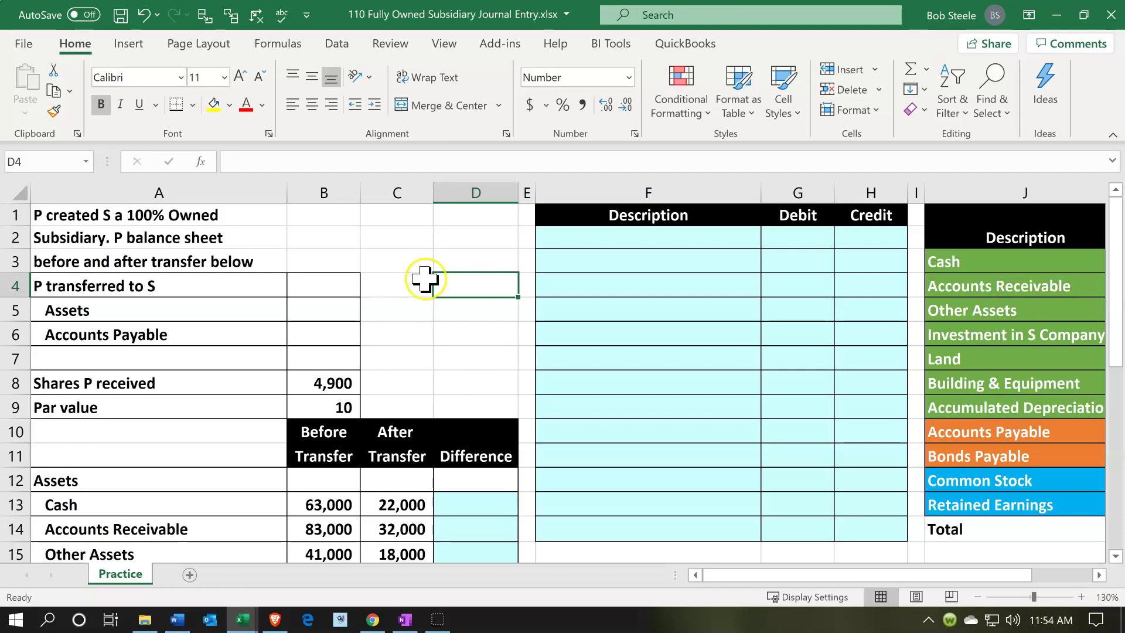
click(265, 310)
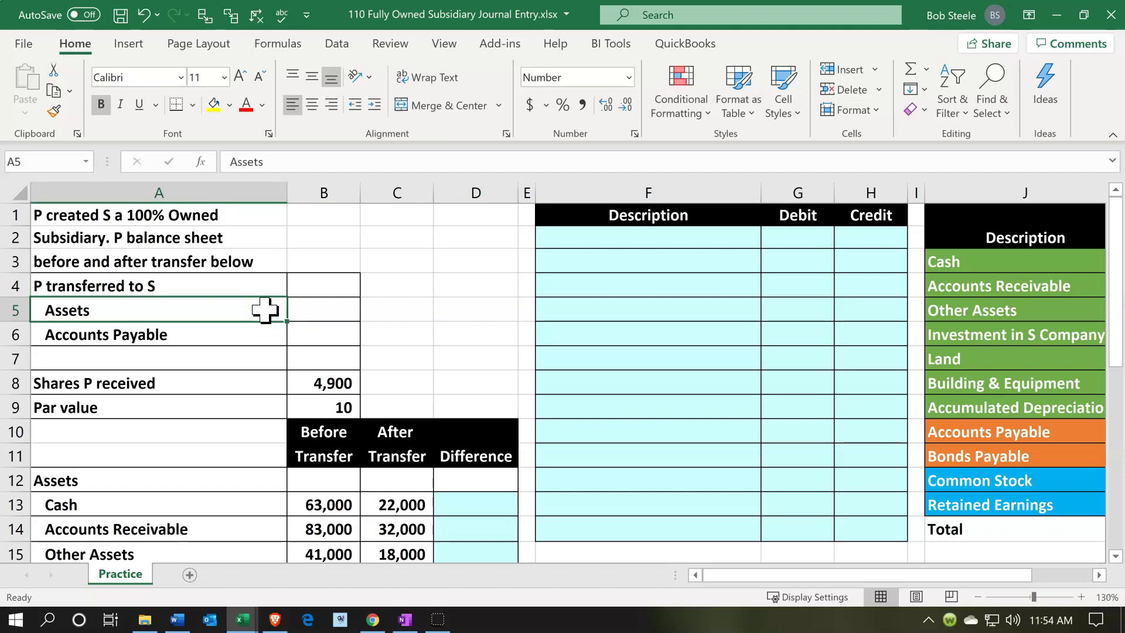
click(324, 382)
key(Down)
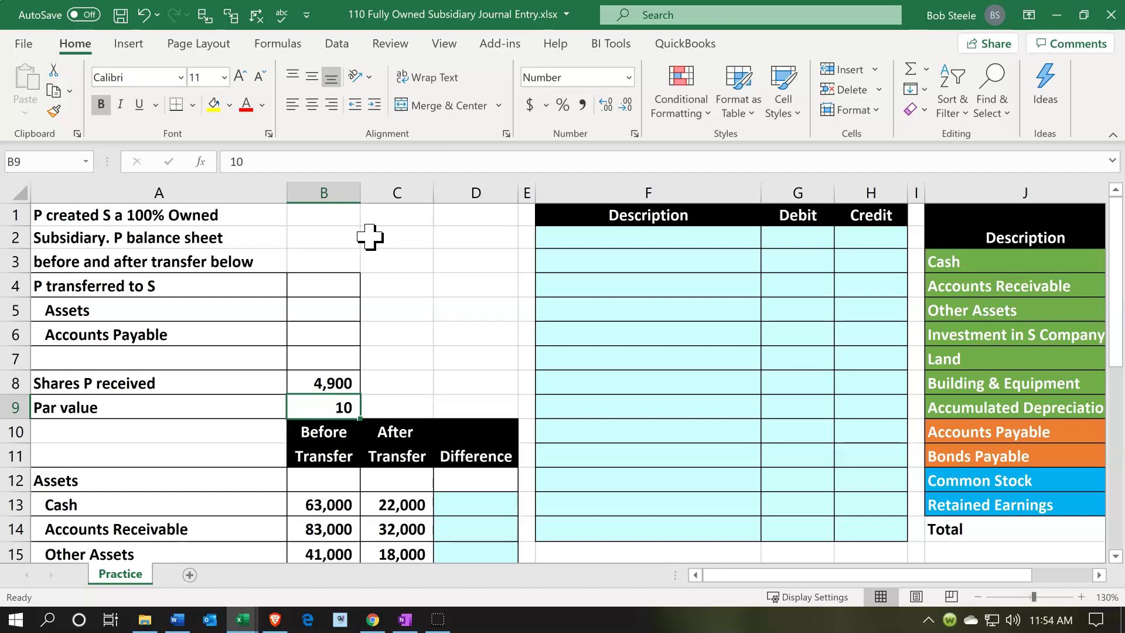
click(355, 259)
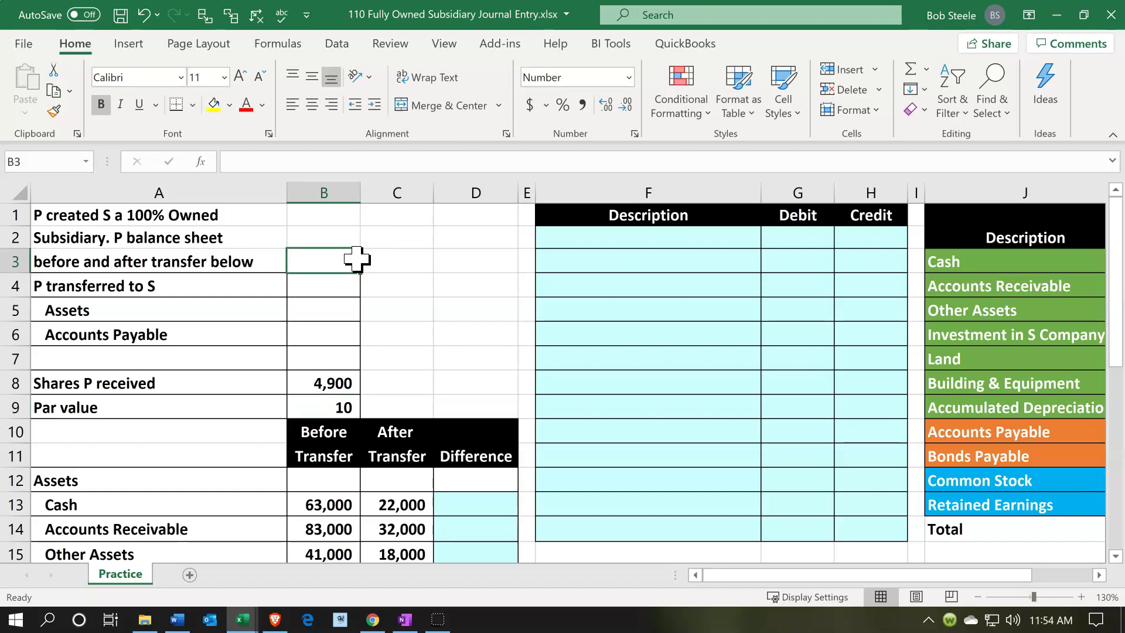
scroll(356, 259, down, 1)
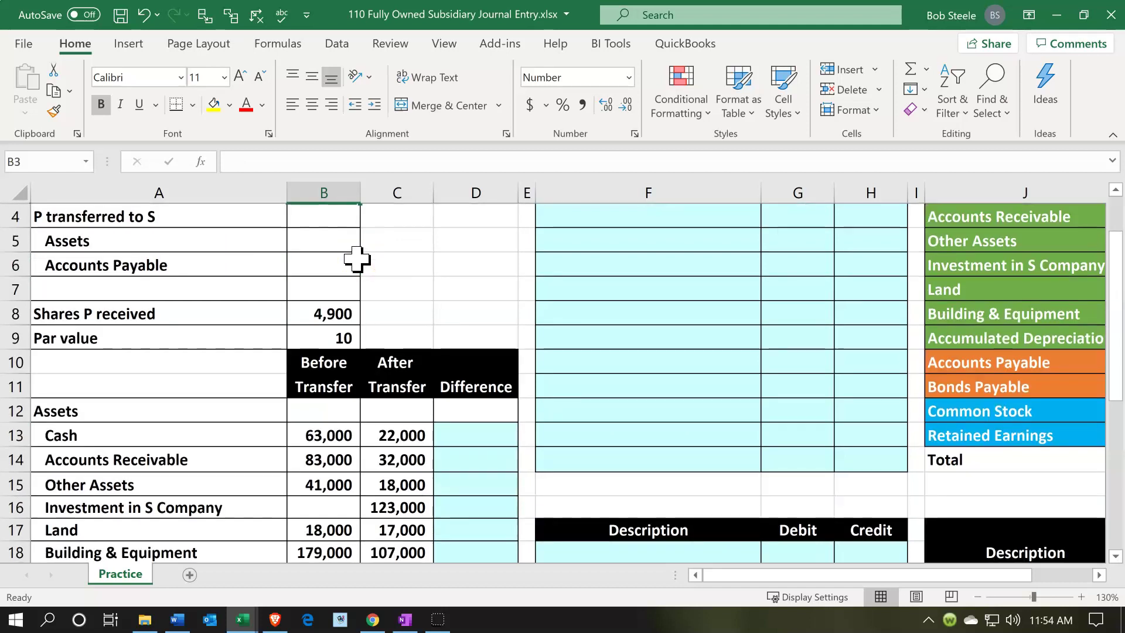
click(332, 393)
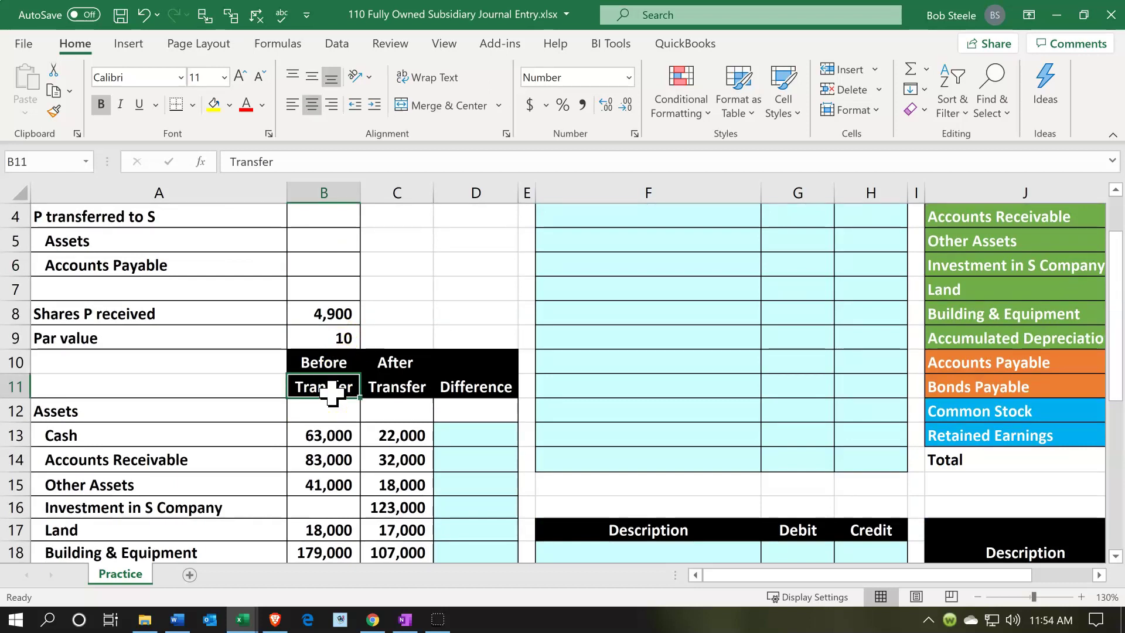
key(Right)
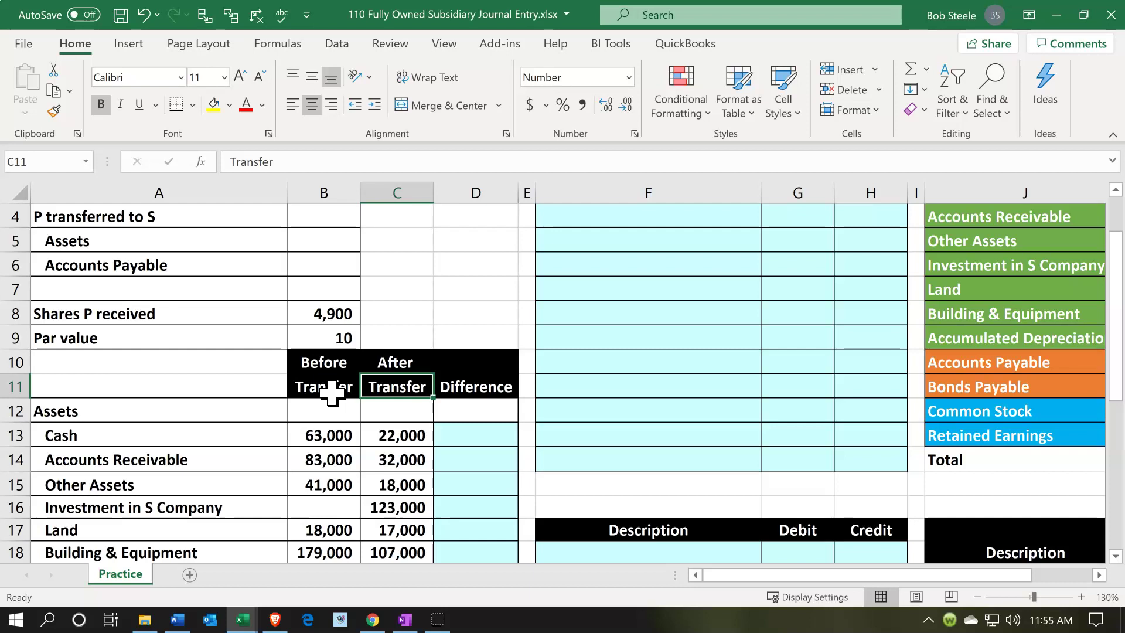
click(332, 392)
key(Right)
Check the beginning balances in the trial balance and return to the transfer data in column A
click(988, 220)
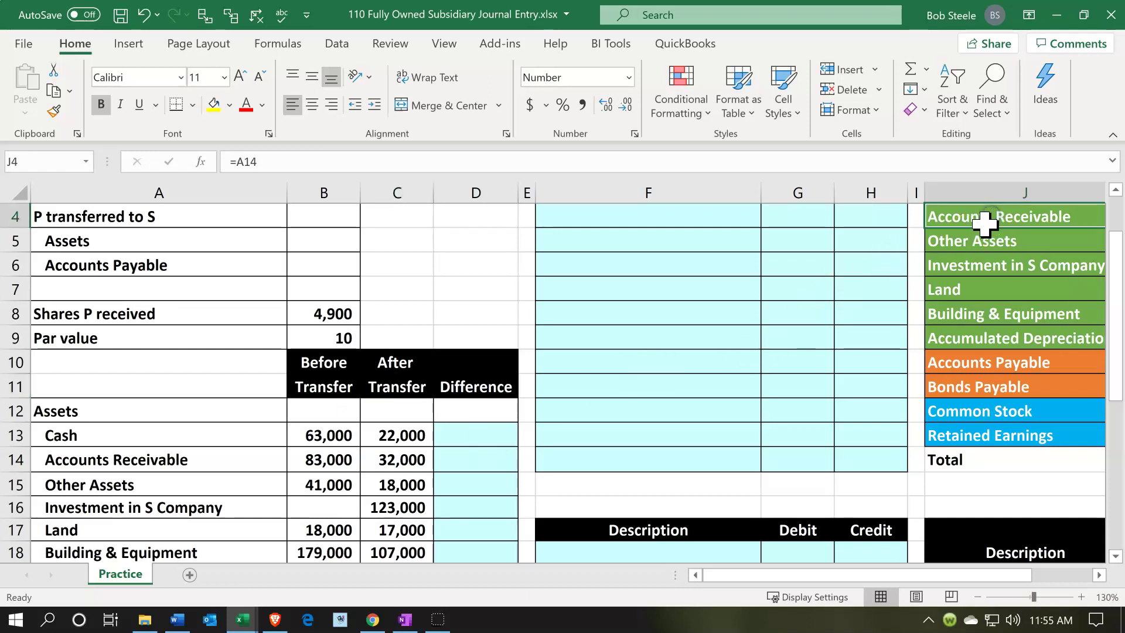
scroll(984, 223, up, 1)
key(Right)
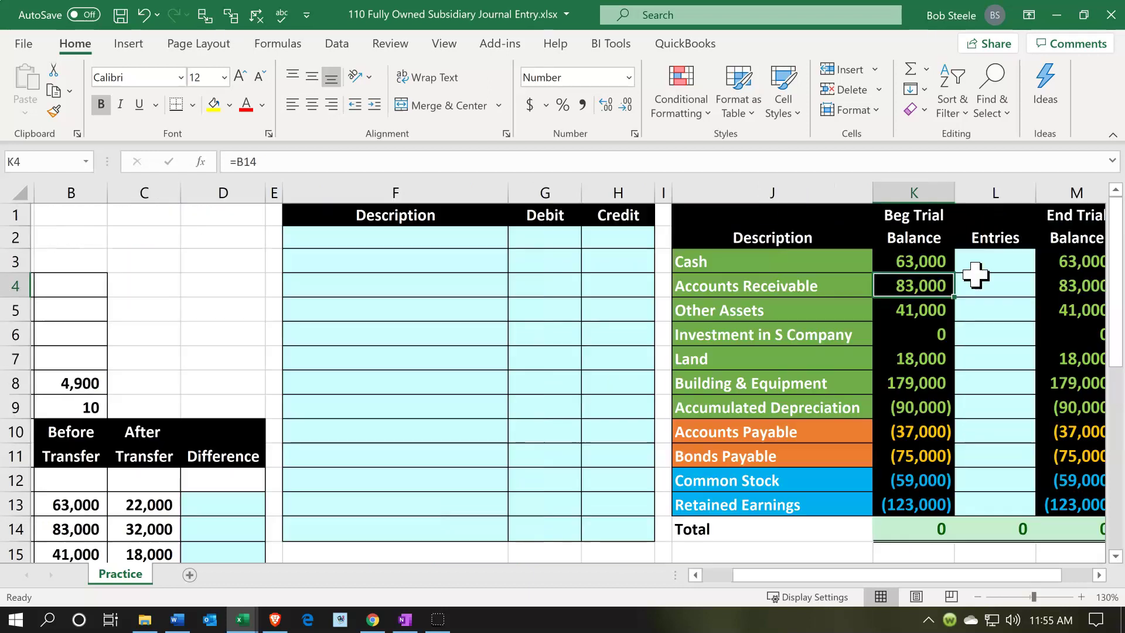
key(Left)
key(Left)
key(Left)
key(Left)
key(Left)
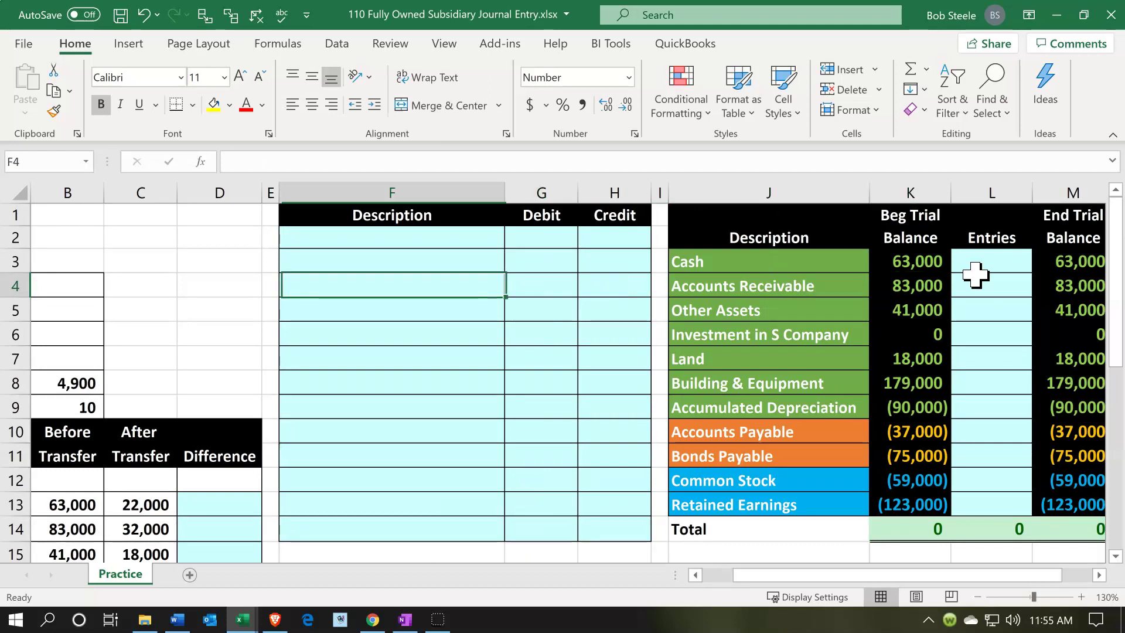
key(Left)
key(Left)
key(Left)
key(Left)
key(Left)
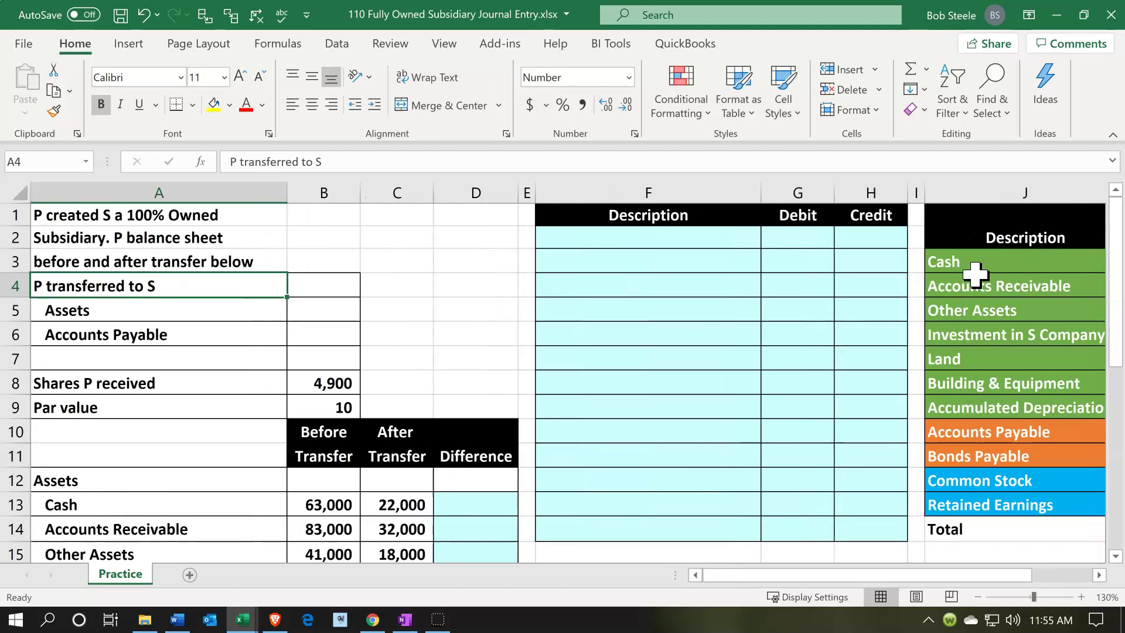
Calculate the Cash difference in D13 with the formula =B13-C13, before transfer minus after transfer
click(696, 346)
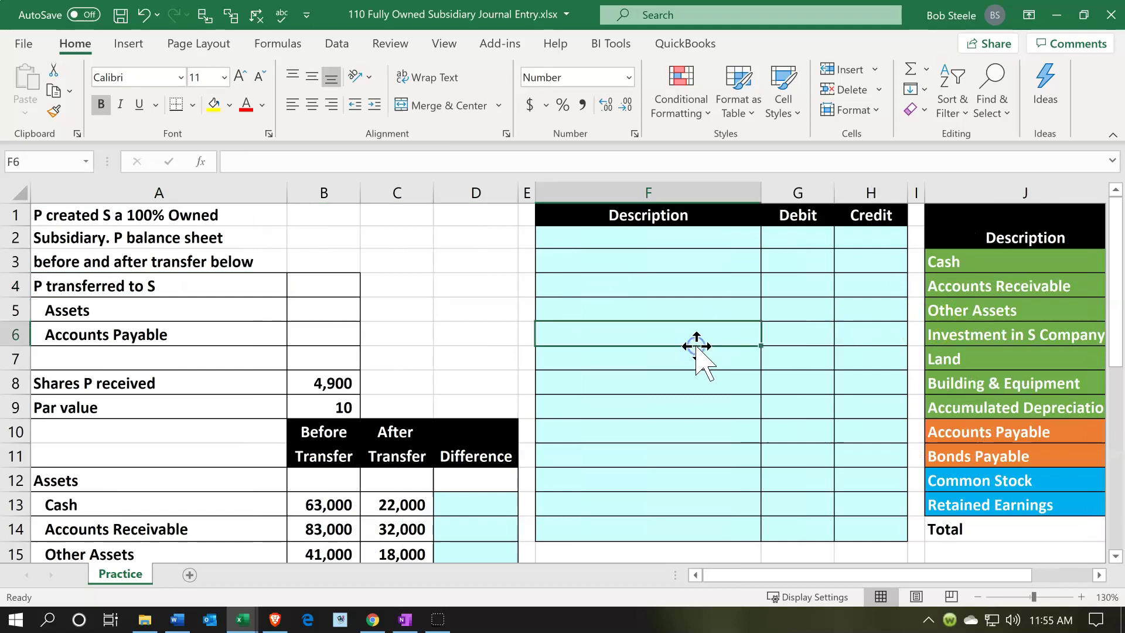
scroll(696, 346, down, 3)
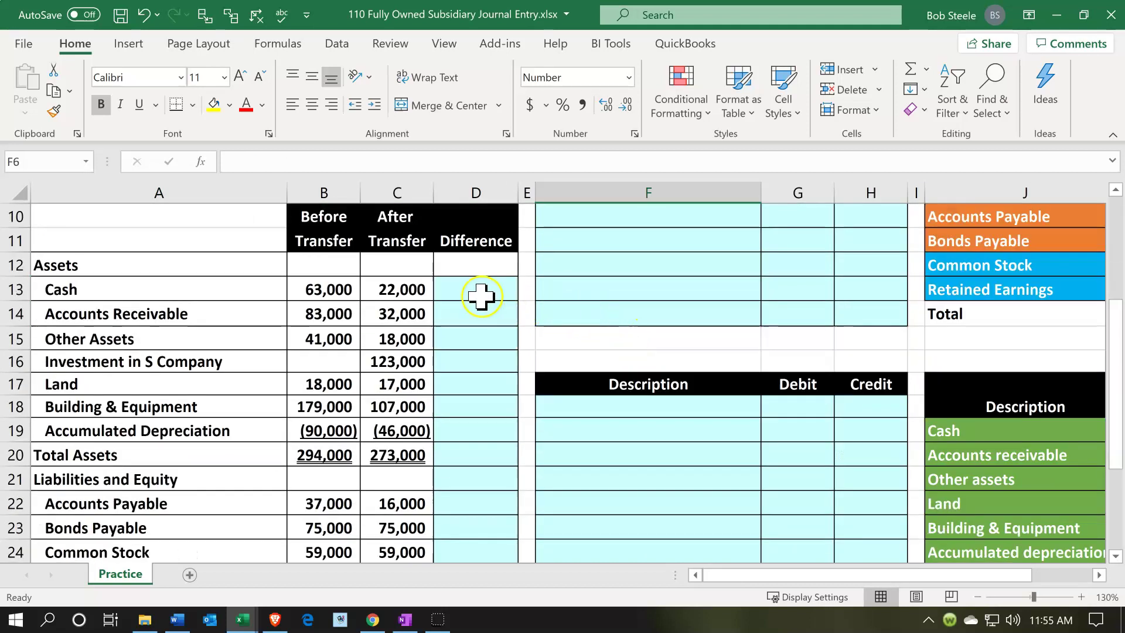
click(480, 296)
text(=)
key(Left)
key(Left)
text(-)
key(Left)
key(Return)
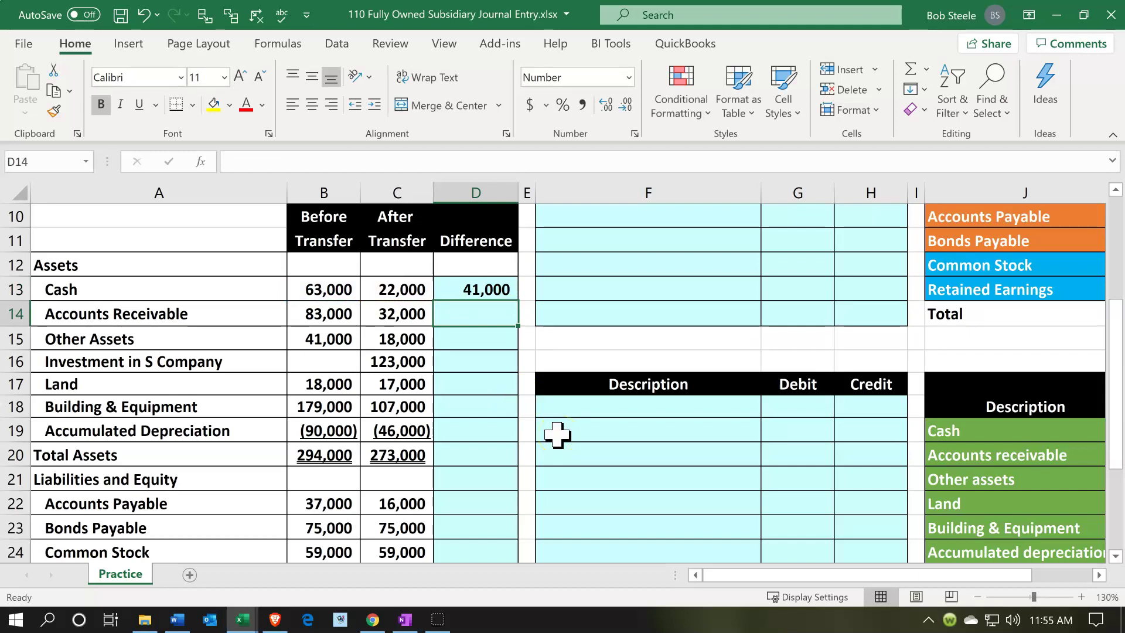
Calculate the Accounts Receivable difference in D14 with the formula =B14-C14
text(=)
key(Left)
key(Left)
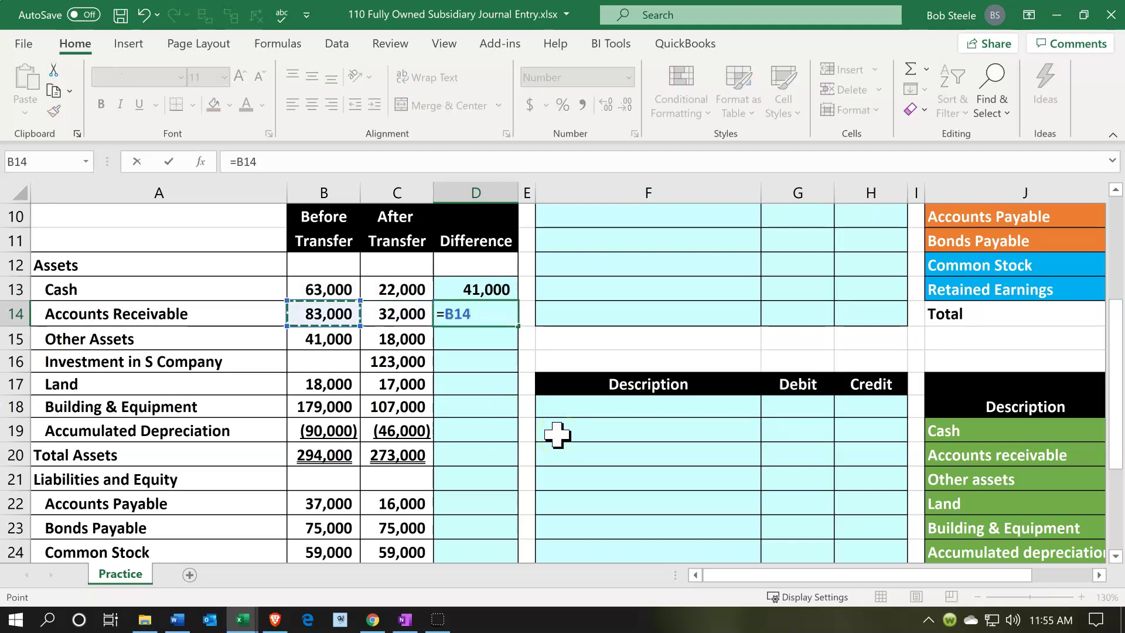
text(-)
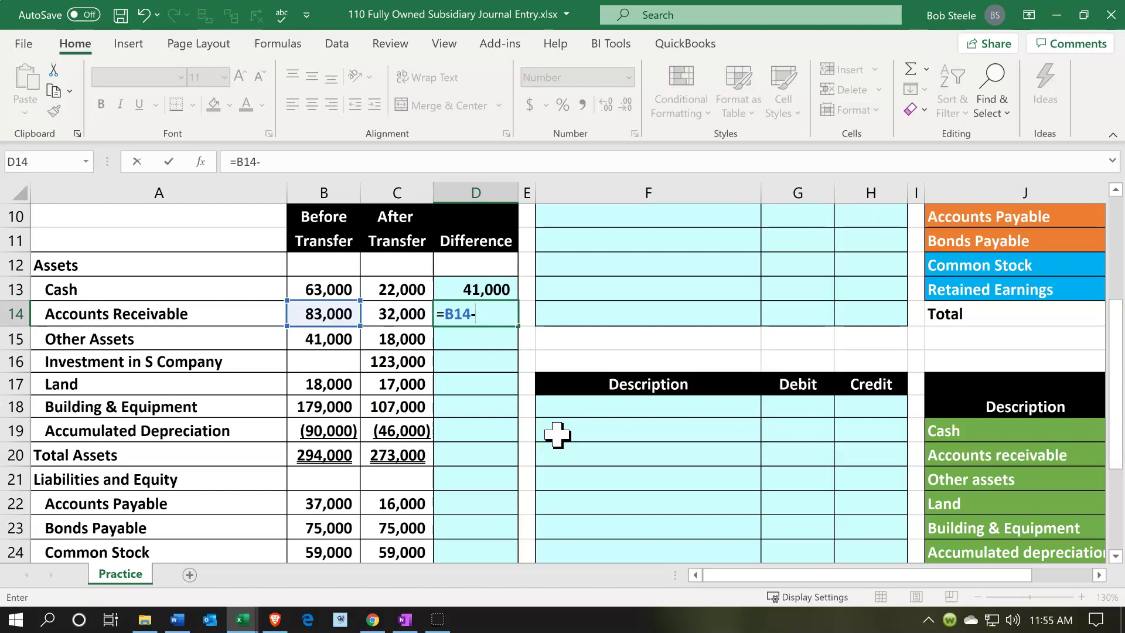
key(Left)
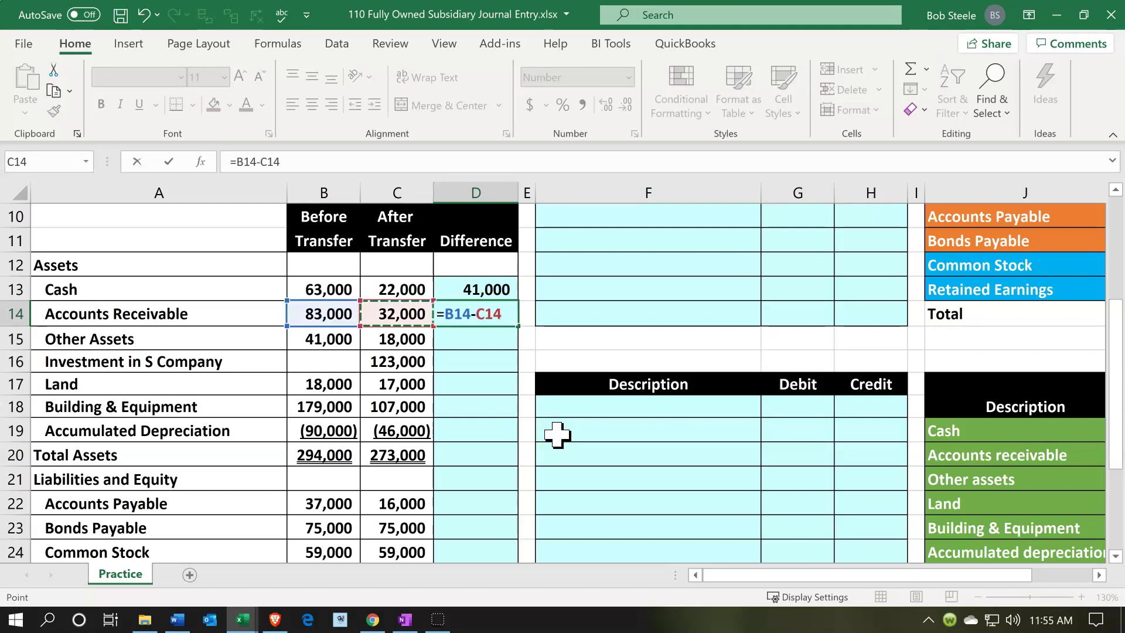
key(Return)
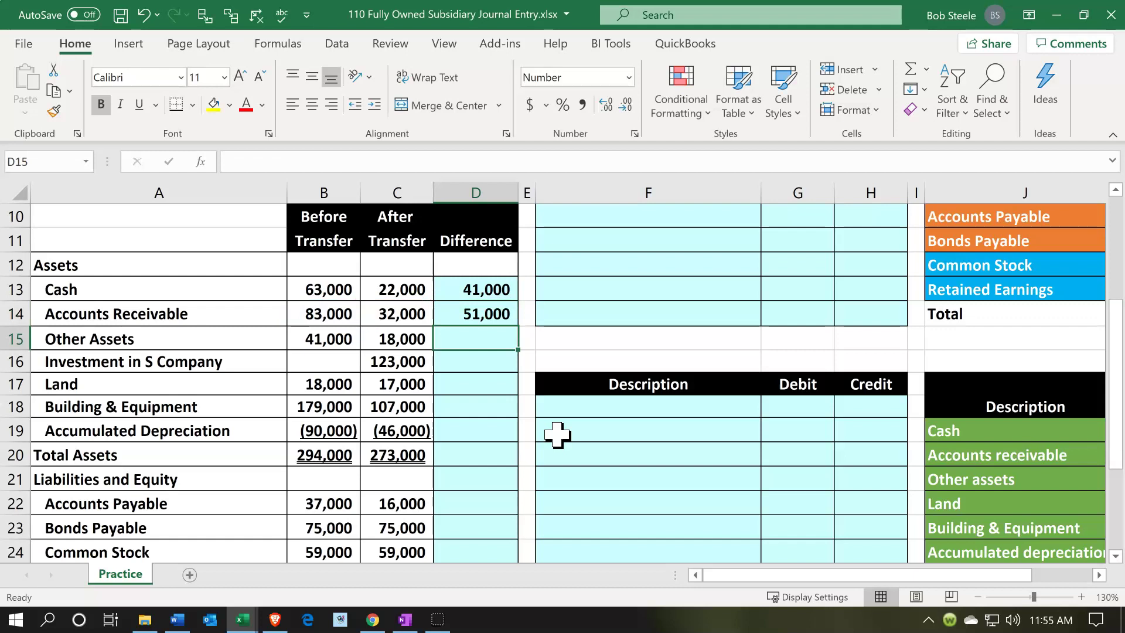
Calculate the Other Assets difference in D15 with the formula =B15-C15
text(=)
key(Left)
key(Left)
text(-)
key(Left)
key(Return)
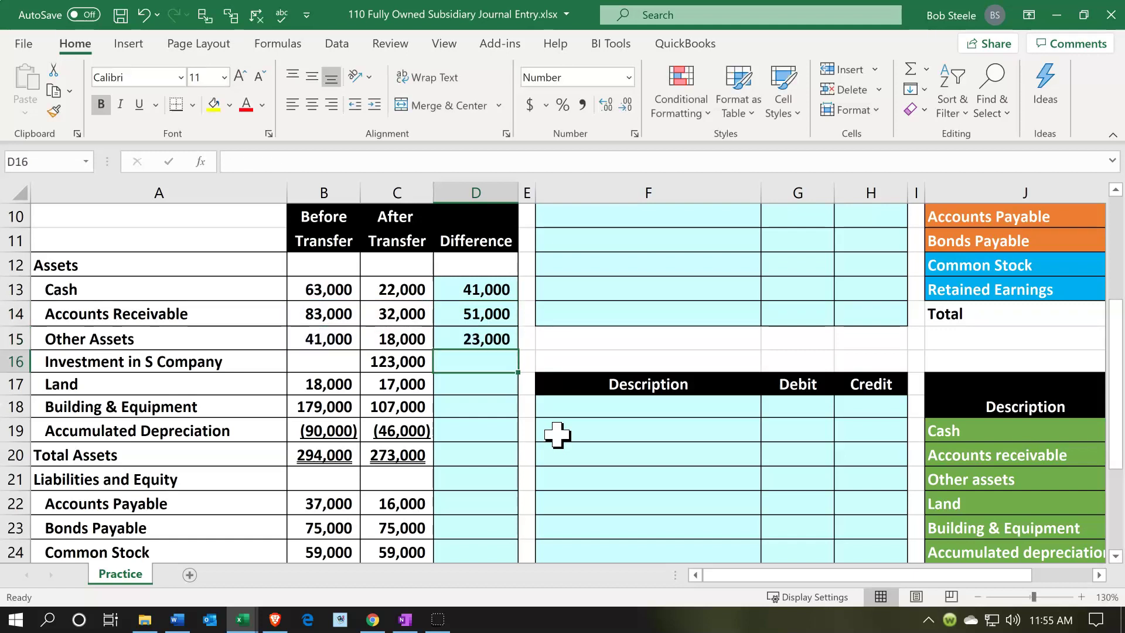
Calculate the Investment in S Company difference in D16 with the formula =B16-C16
text(=)
key(Left)
key(Left)
text(-)
key(Left)
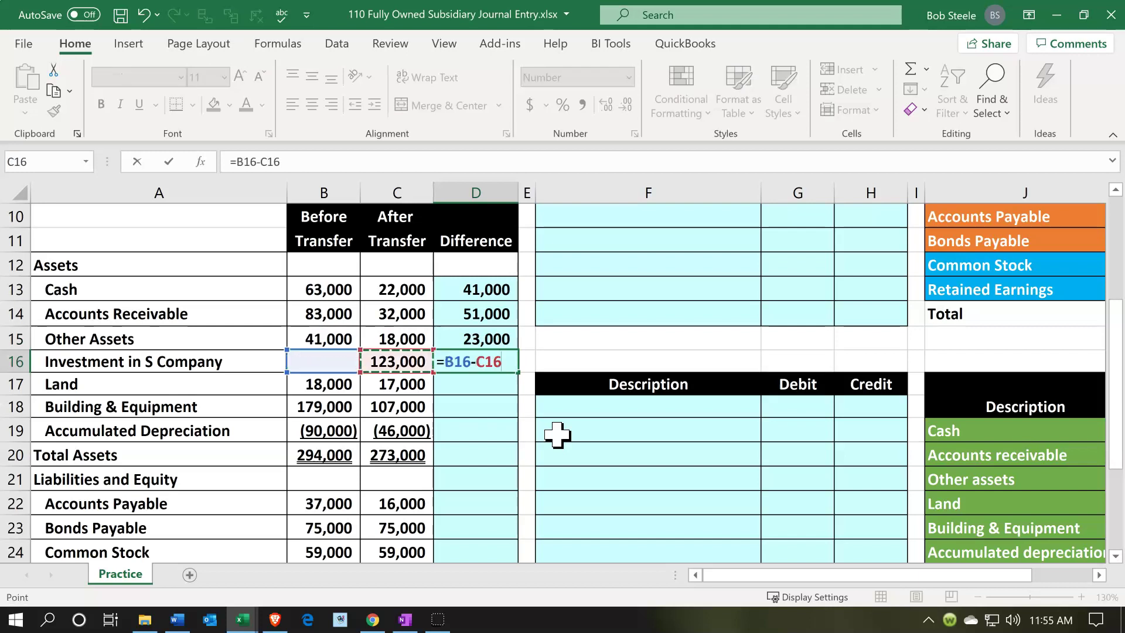
key(Return)
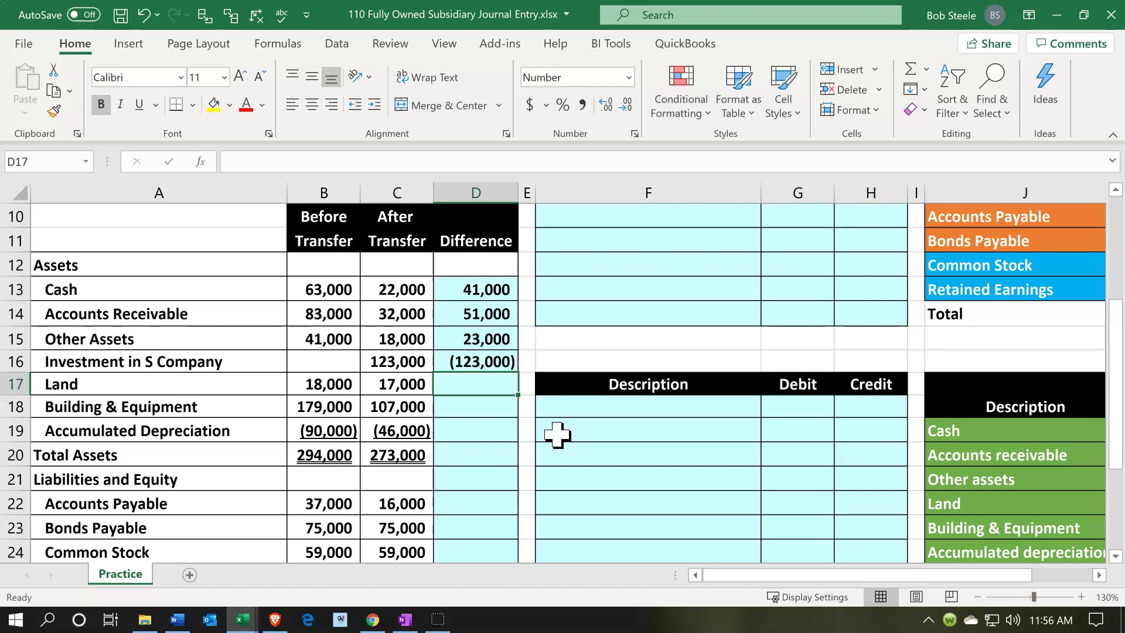
Check the Investment in S Company amount after transfer, and calculate the Land difference in D17 with =B17-C17
key(Up)
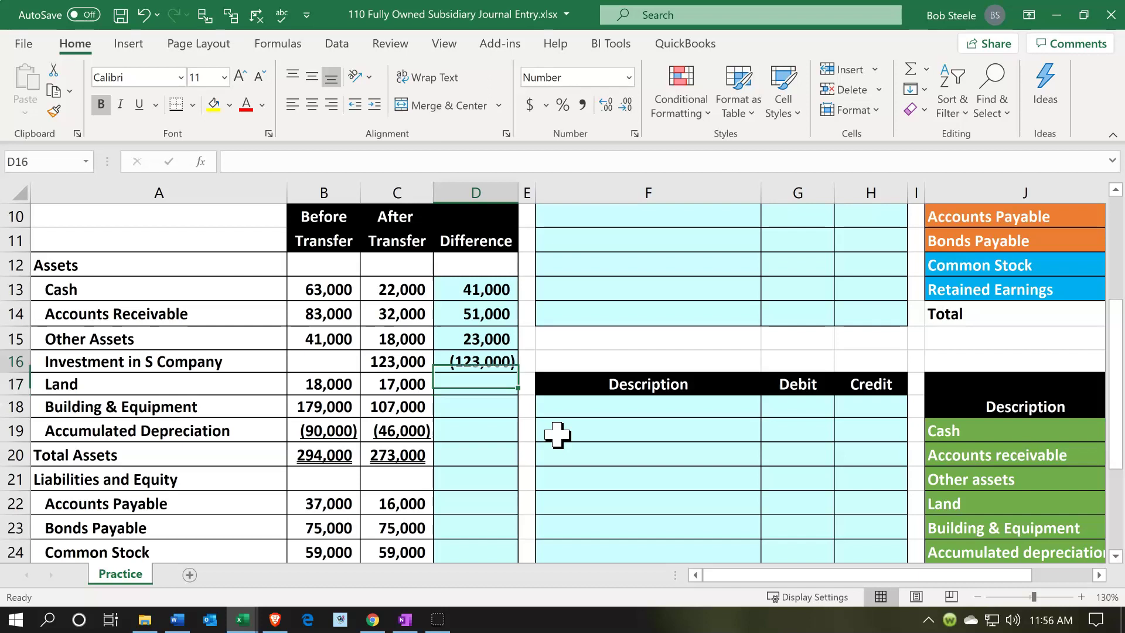
key(Left)
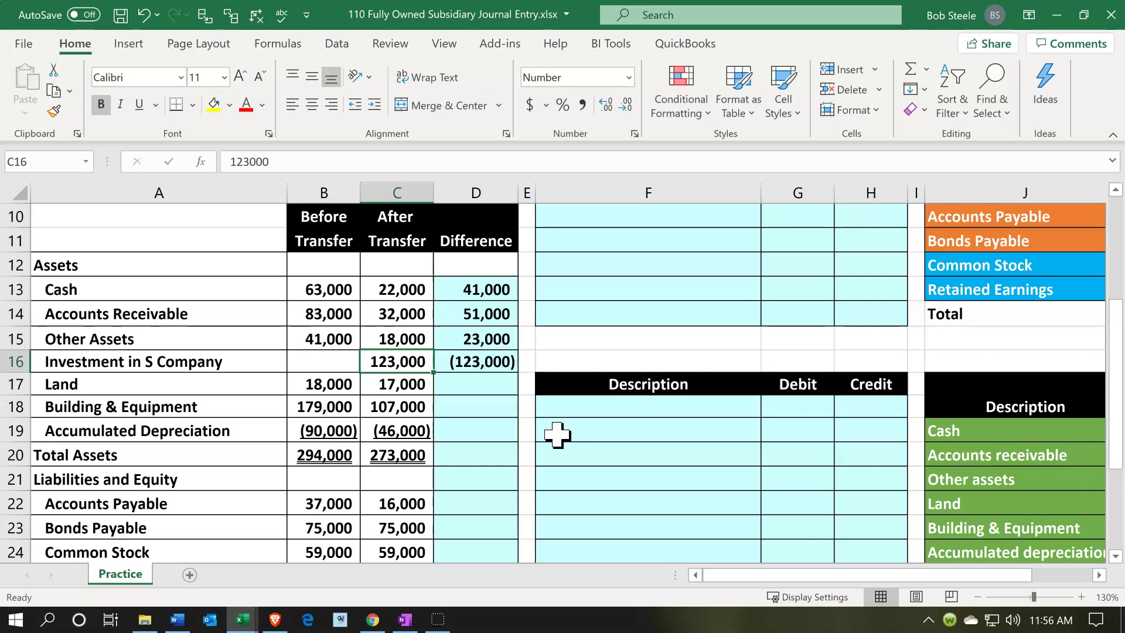
key(Down)
key(Right)
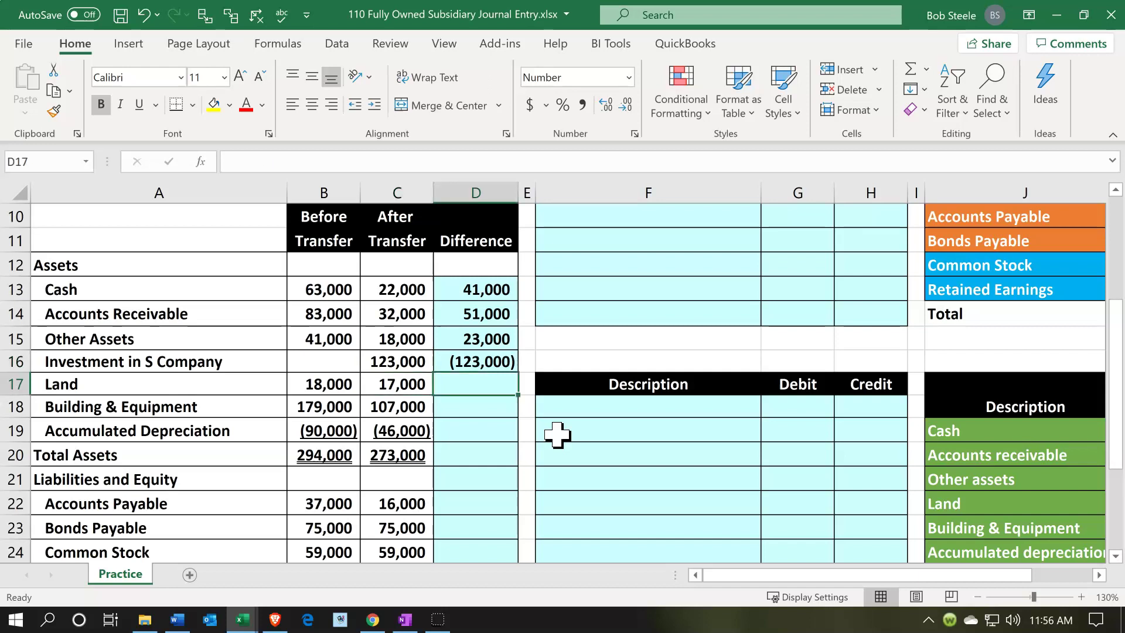
text(=)
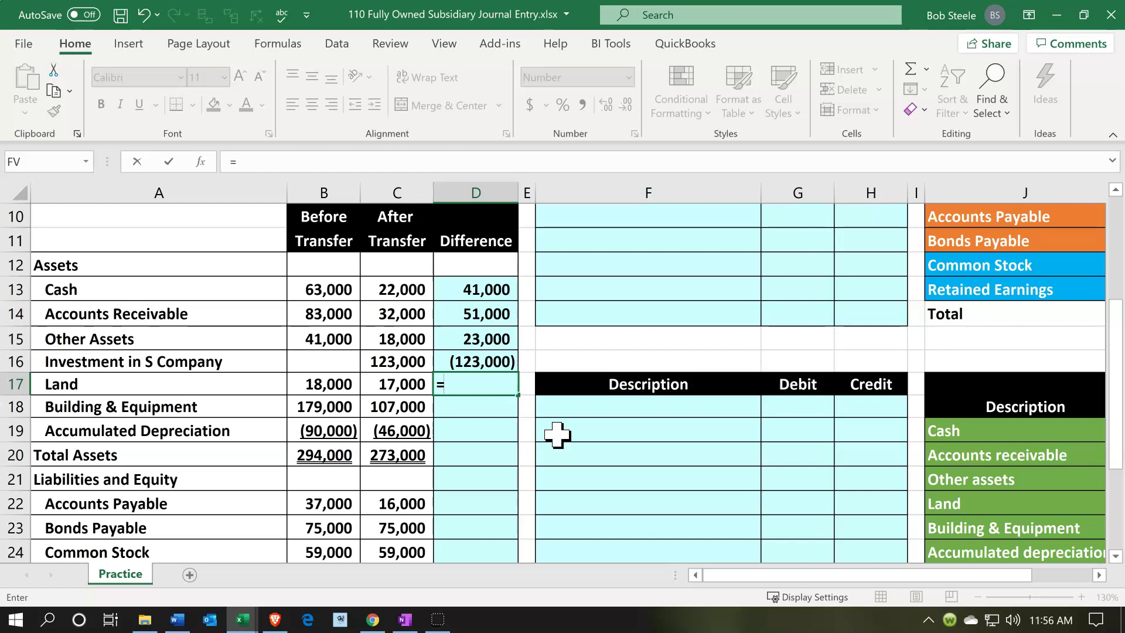
key(Left)
key(Left)
text(-)
key(Left)
key(Return)
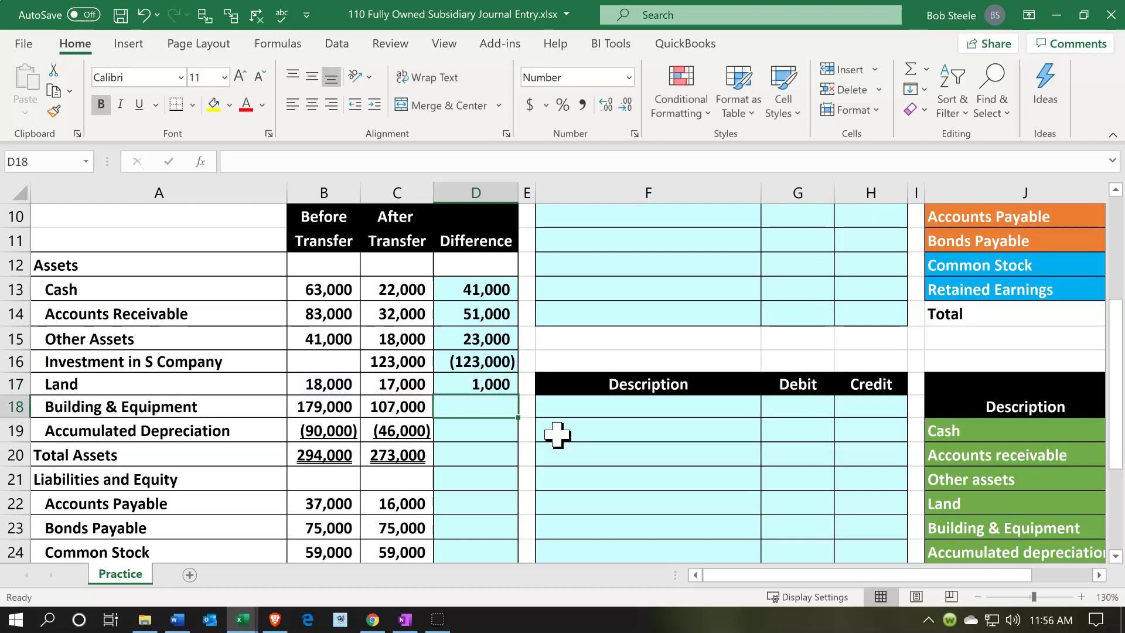
Calculate the Building & Equipment difference in D18 with the formula =B18-C18
text(=)
key(Left)
key(Left)
text(-)
key(Left)
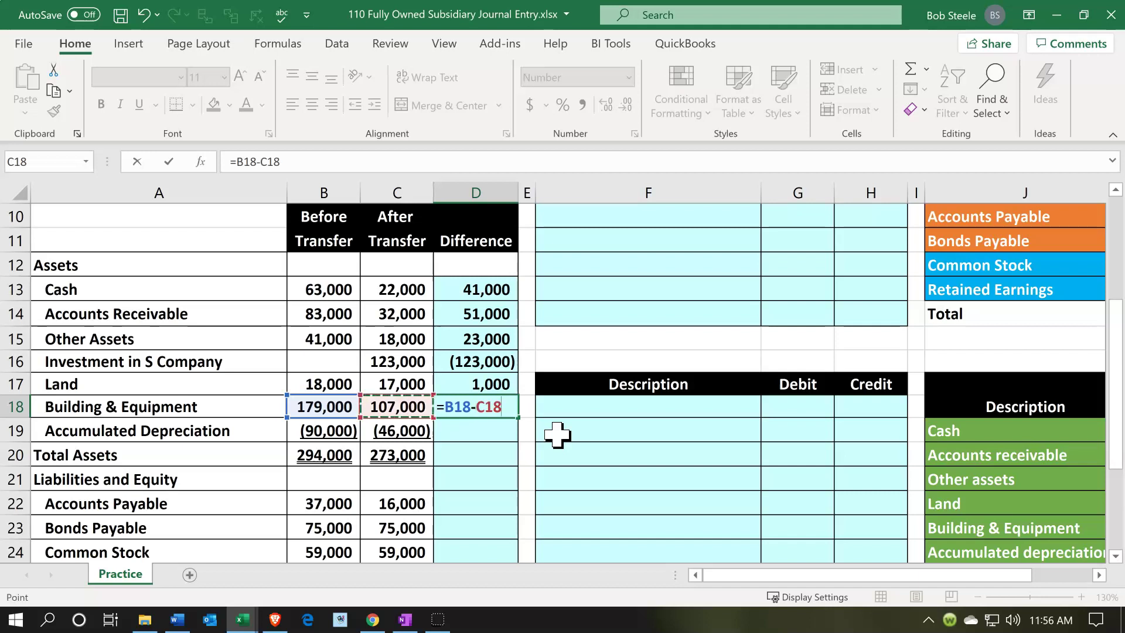
key(Return)
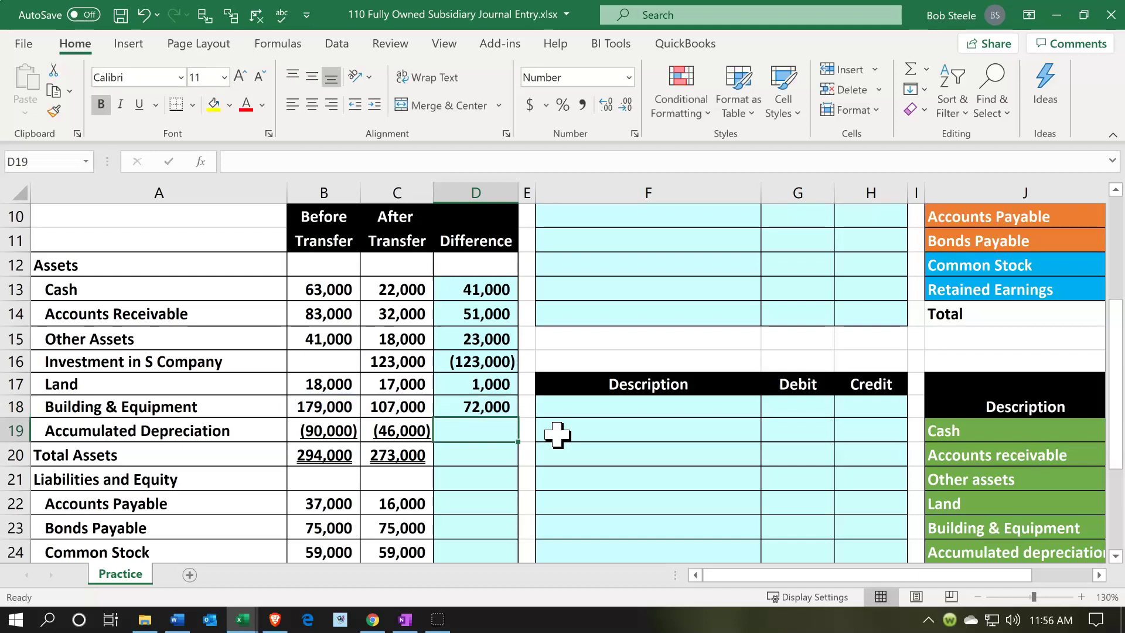
Calculate the Accumulated Depreciation difference in D19 with the formula =B19-C19
text(=)
key(Left)
key(Left)
text(-)
key(Left)
key(Return)
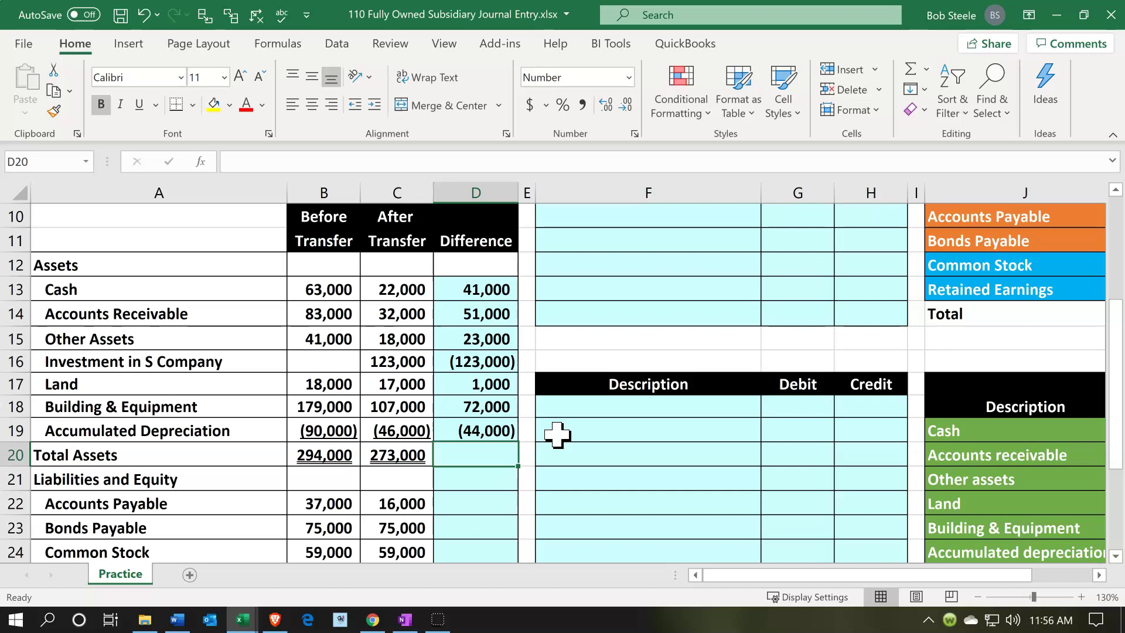
Total the asset differences in D20 with a SUM formula over D13:D19
text(=sum()
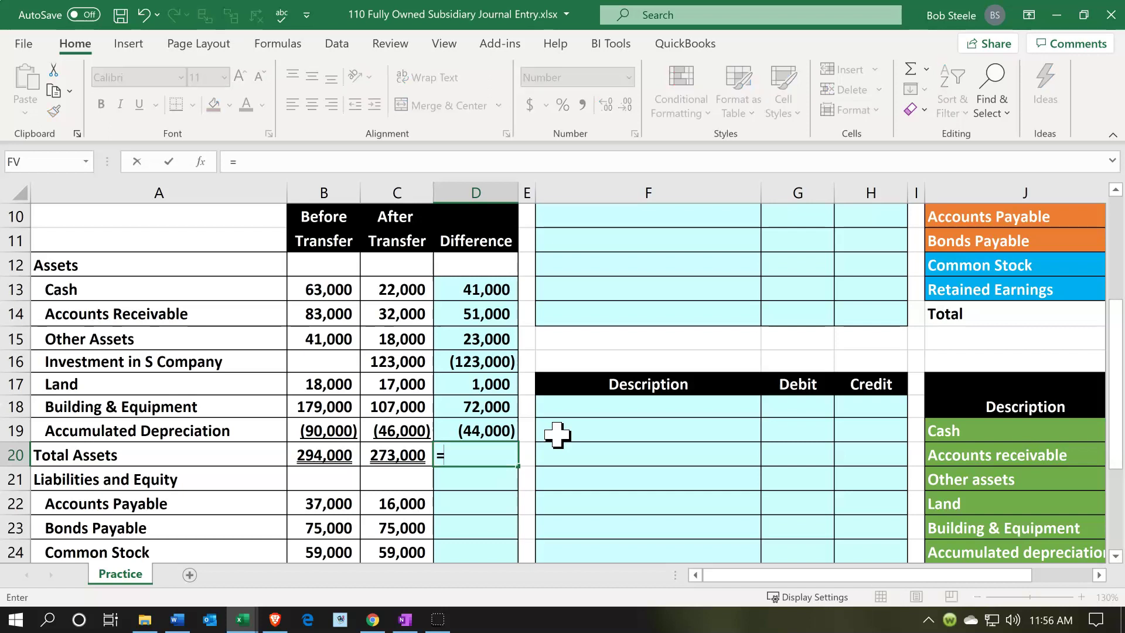
key(Up)
key(shift+Up)
key(shift+Up)
key(shift+Up)
key(shift+Up)
key(shift+Up)
key(shift+Up)
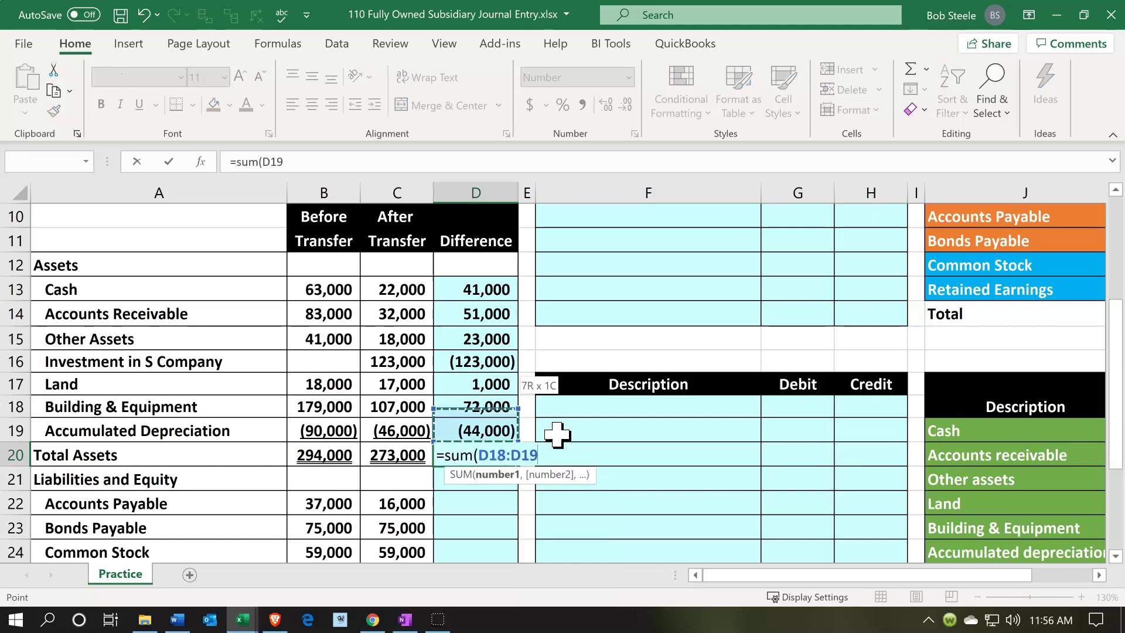
key(Return)
Calculate the Accounts Payable difference in D22 with the formula =B22-C22
key(Down)
key(Down)
key(Down)
key(Down)
key(Down)
key(Down)
key(Down)
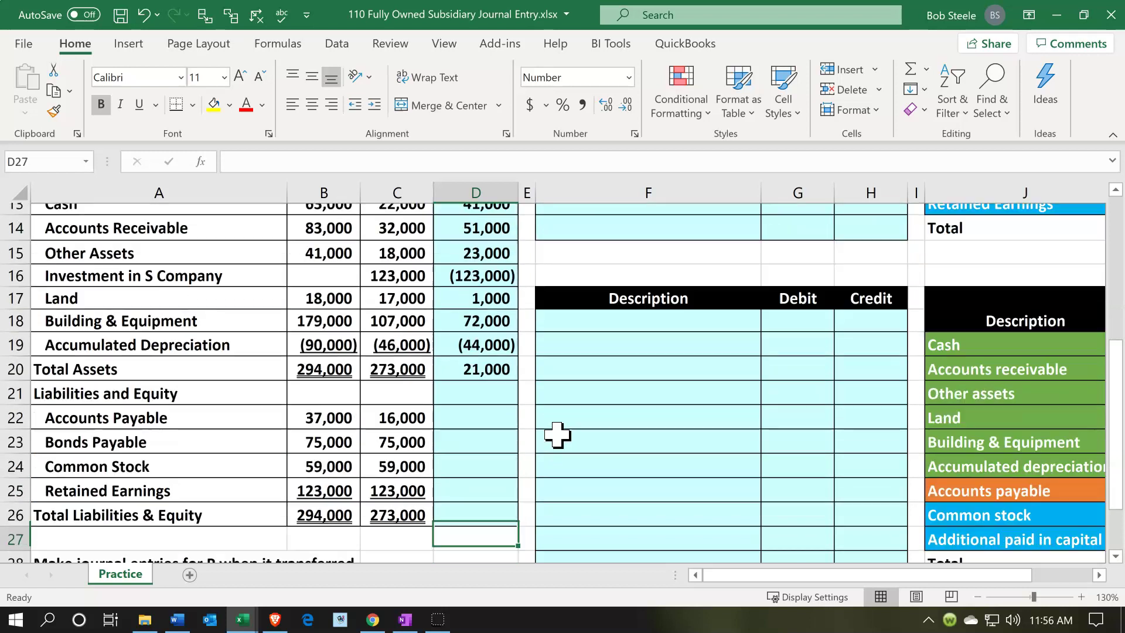
key(Up)
key(Up)
key(Up)
key(Up)
key(Up)
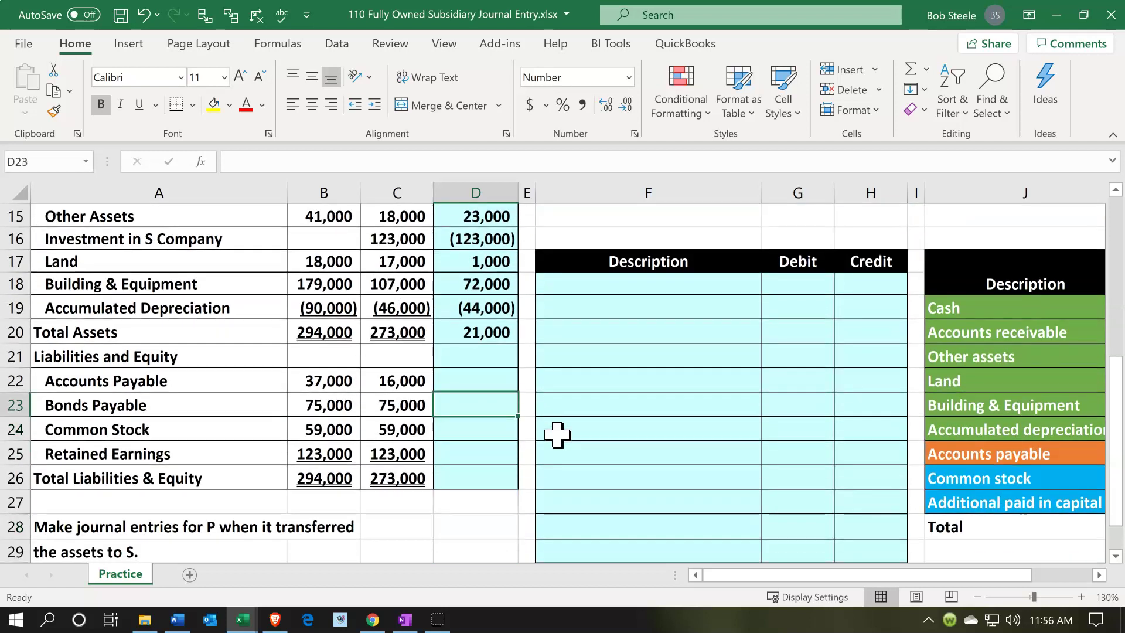
key(Up)
text(=)
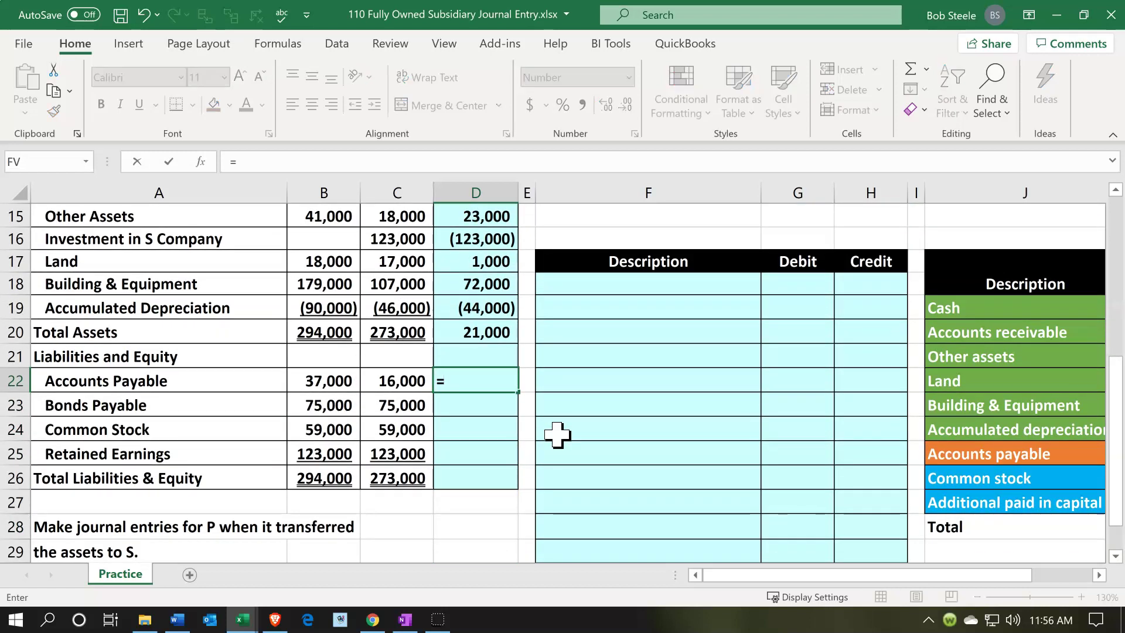
key(Left)
key(Left)
text(-)
key(Left)
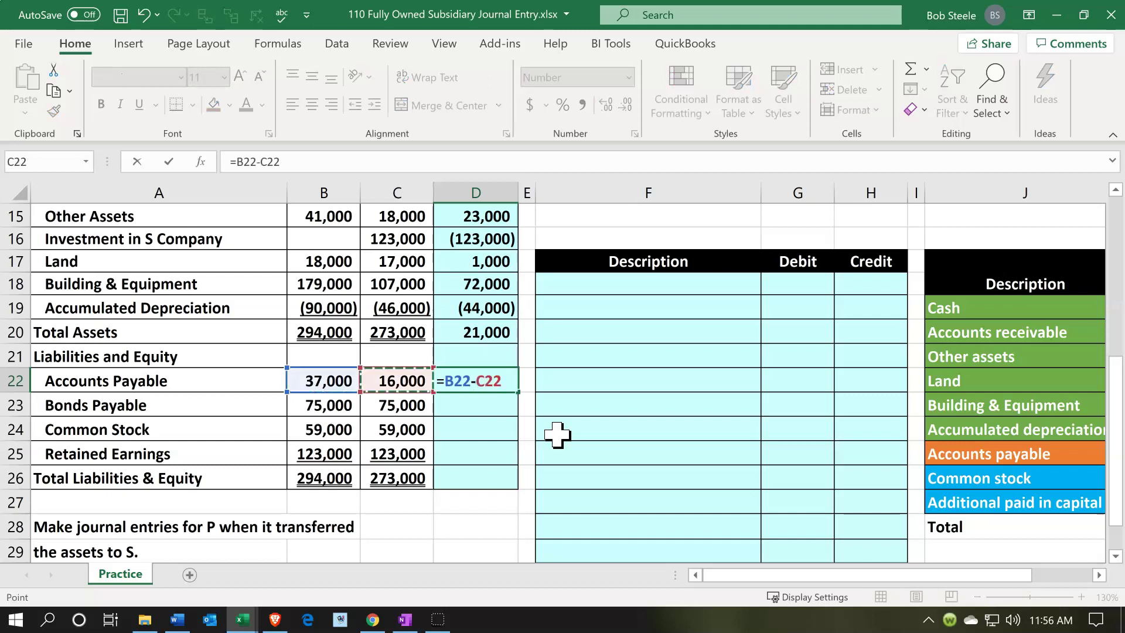
key(Return)
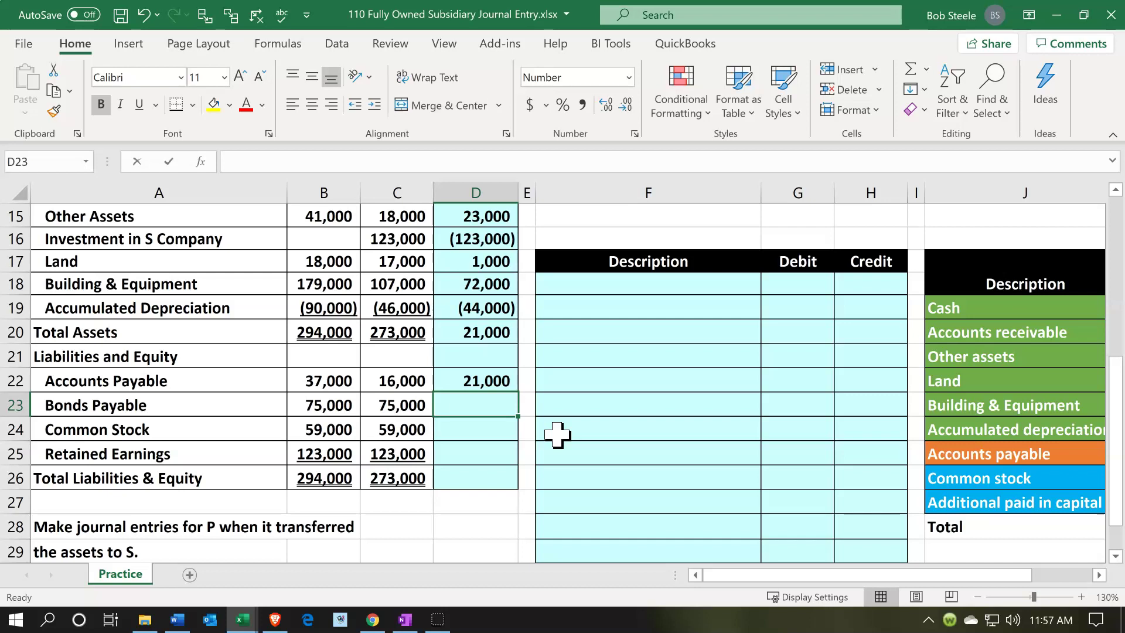
Calculate the Bonds Payable difference in D23 with the formula =B23-C23
text(=)
key(Left)
key(Left)
text(-)
key(Left)
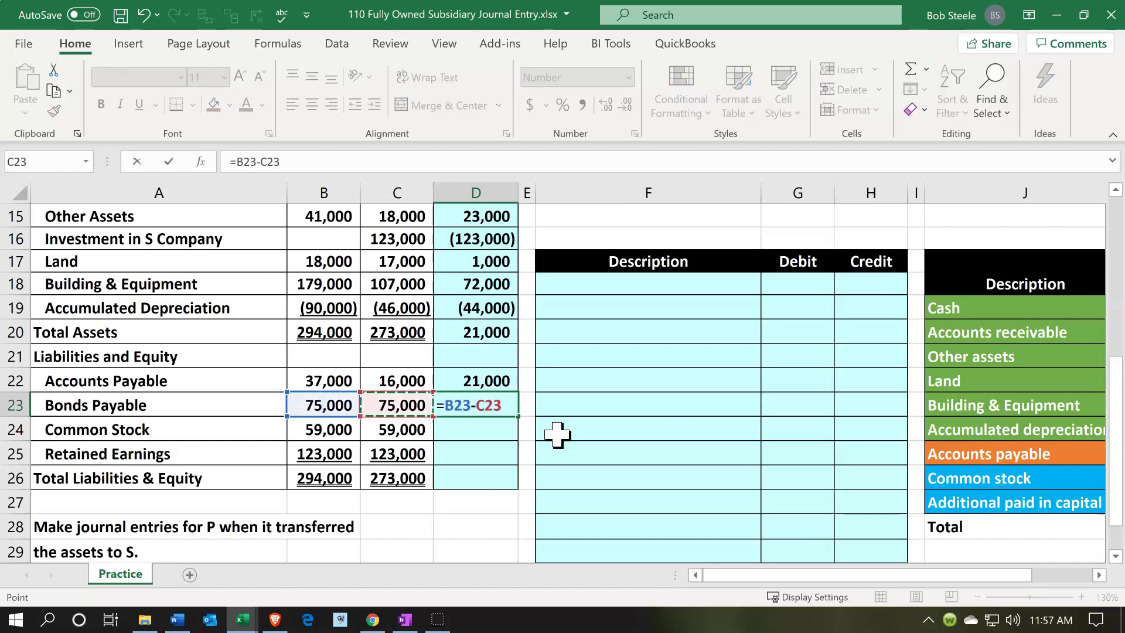
key(Return)
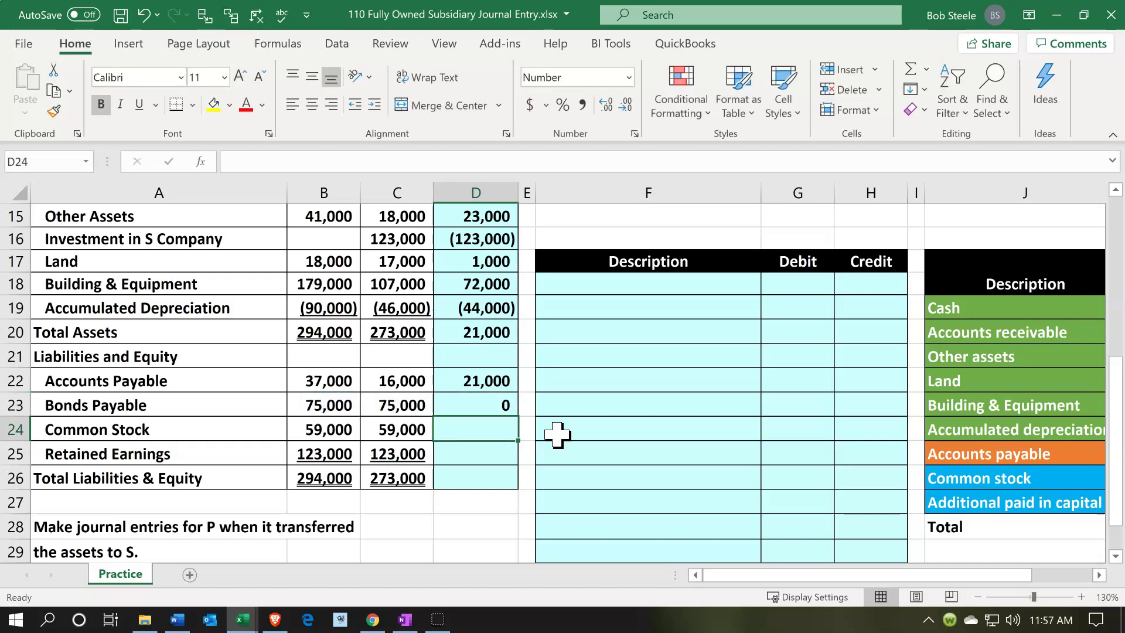
Calculate the Common Stock difference in D24 with the formula =B24-C24
text(=)
key(Left)
key(Left)
text(-)
key(Left)
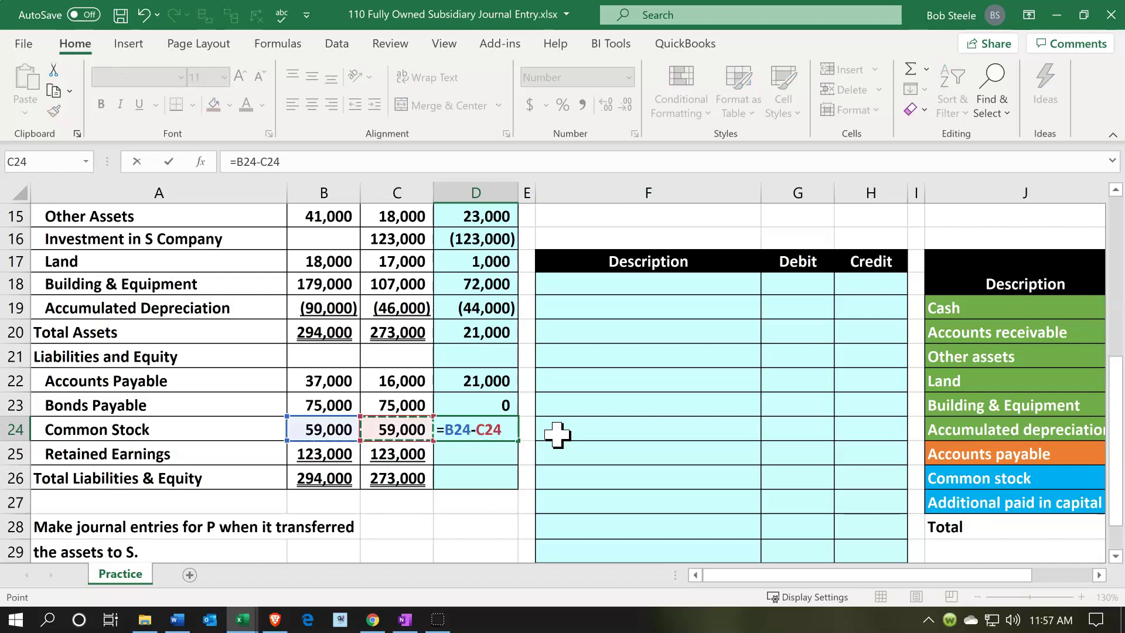
key(Return)
Calculate the Retained Earnings difference in D25 with the formula =B25-C25
text(=)
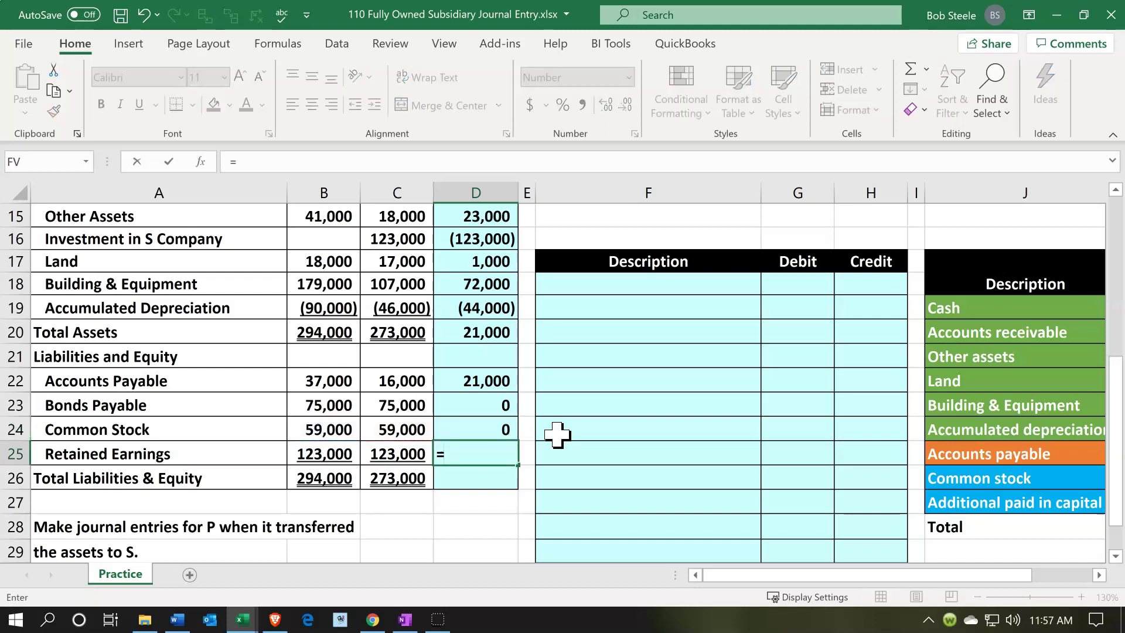
key(Left)
key(Left)
text(-)
key(Left)
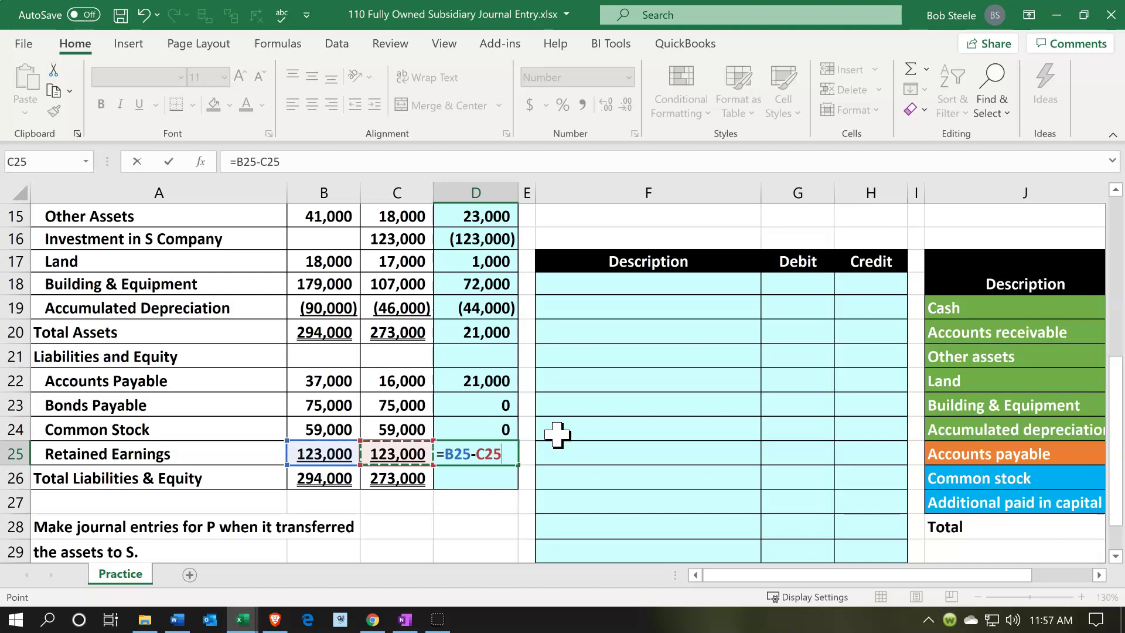
key(Return)
Total the liabilities and equity differences in D26 with a SUM formula over D22:D25
text(=sum()
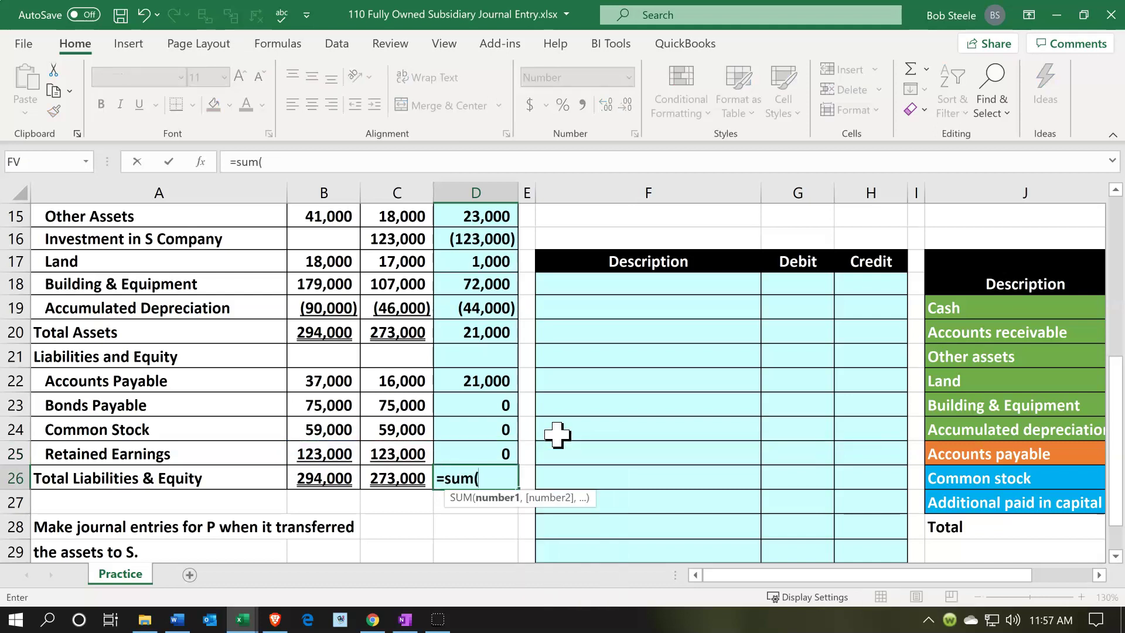
key(Up)
key(shift+Up)
key(shift+Up)
key(shift+Up)
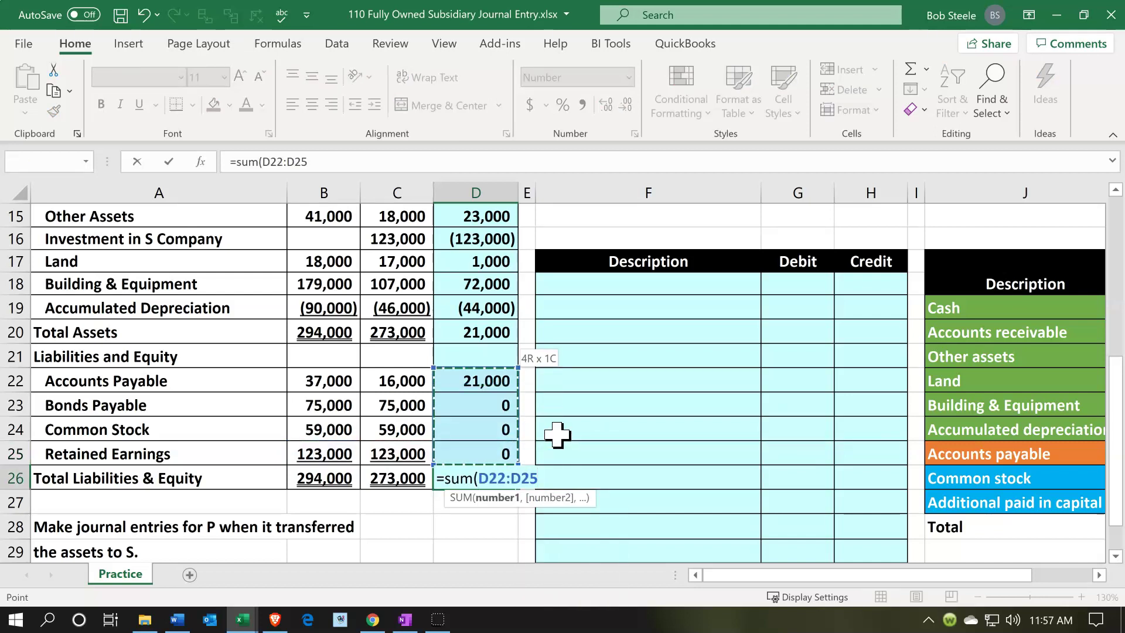
key(Return)
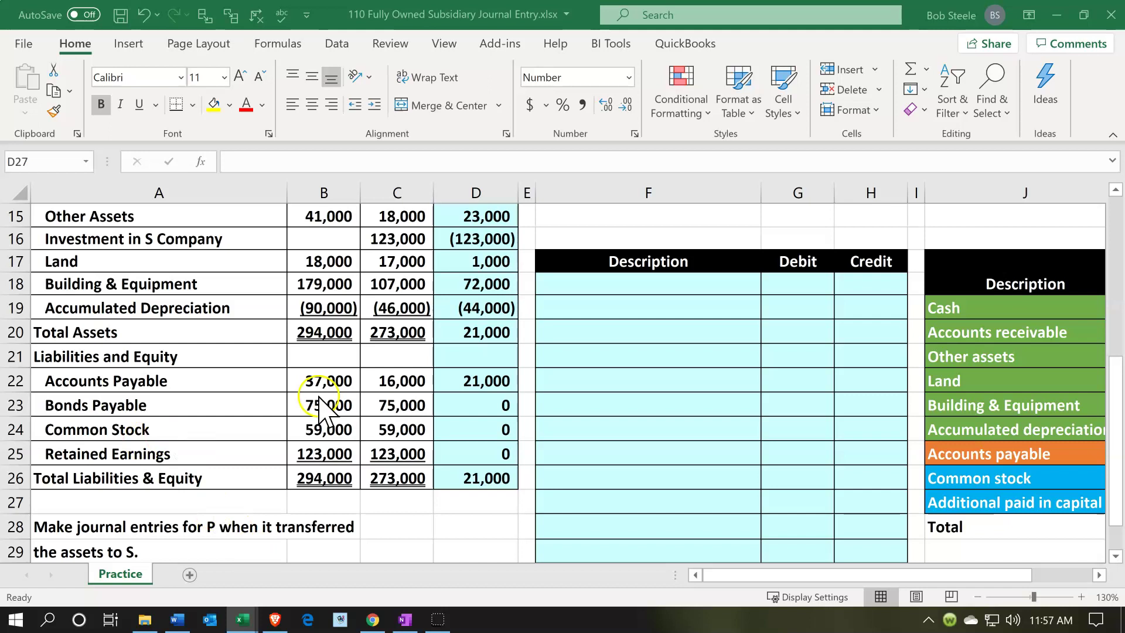
Review the calculated differences, the blank journal entry tables and the beginning and ending trial balances beside them
scroll(319, 404, up, 1)
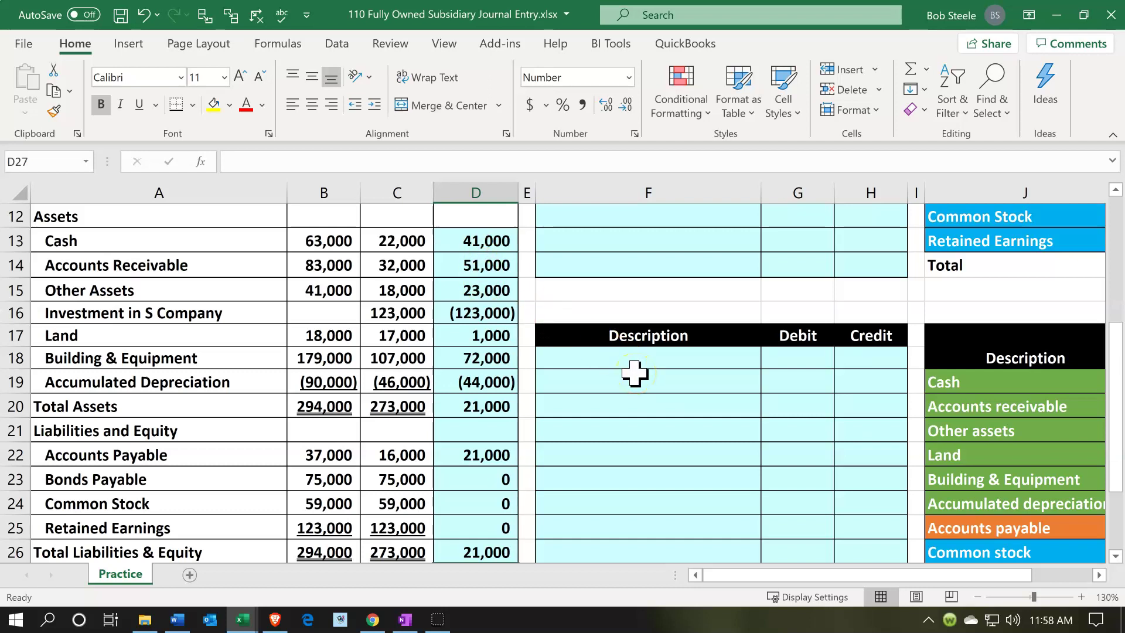
scroll(634, 373, up, 4)
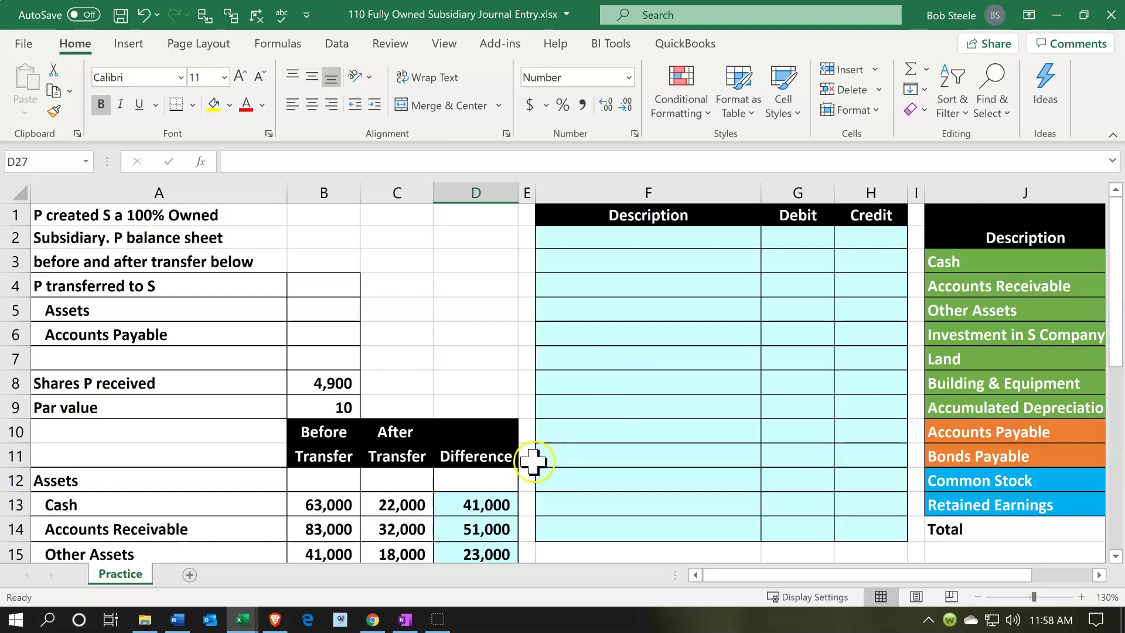
click(498, 510)
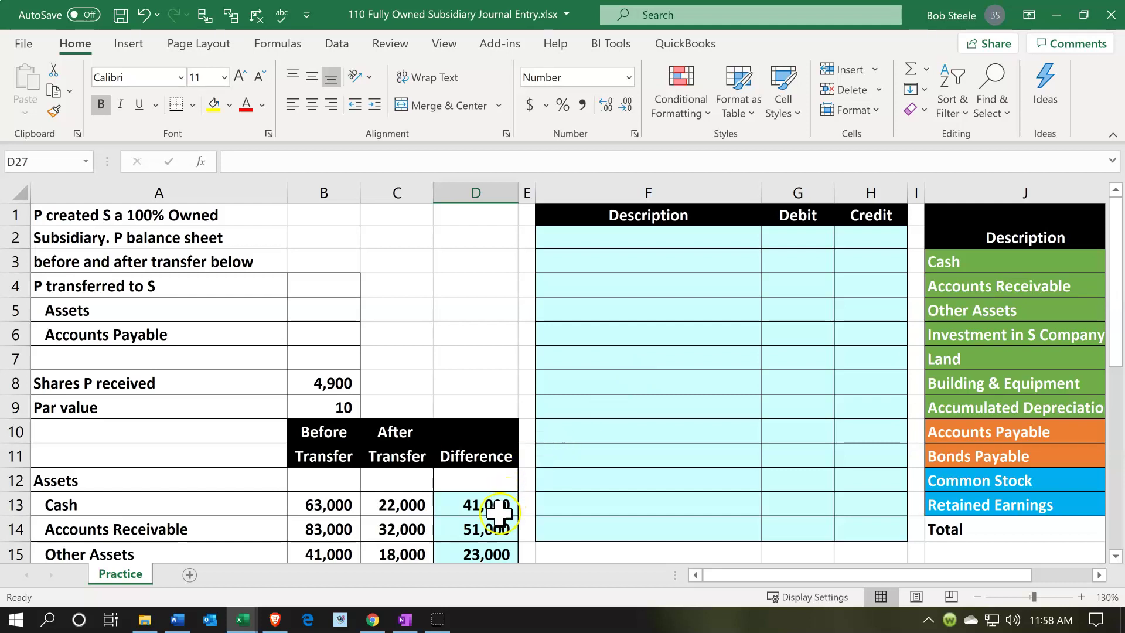
click(621, 235)
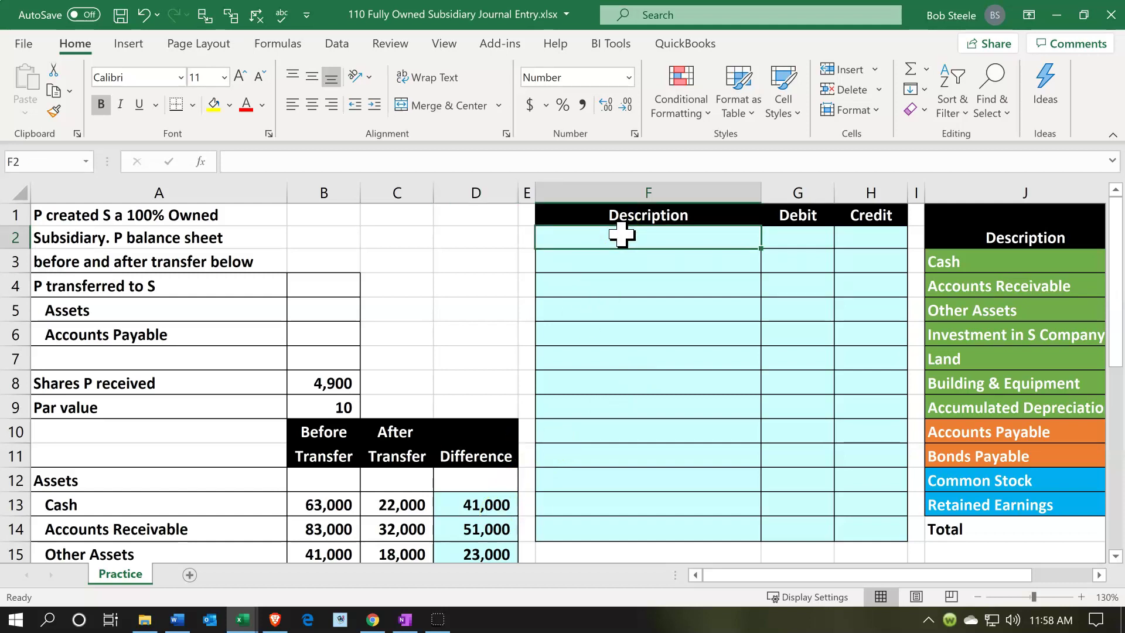
key(Right)
key(Right)
key(Right)
key(Right)
key(Right)
key(Right)
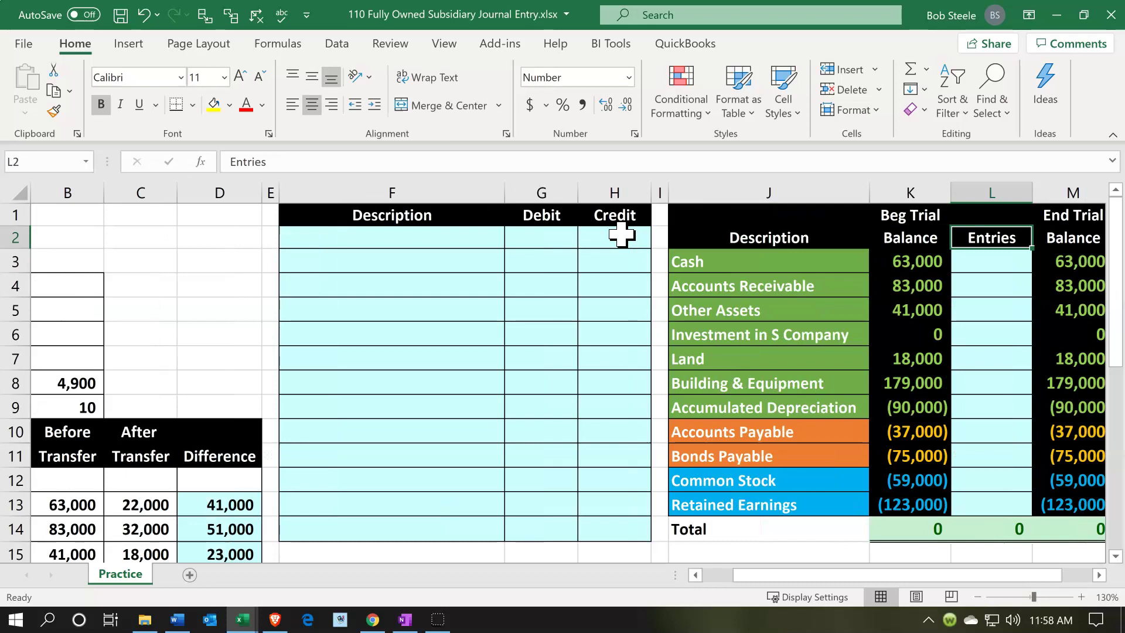
key(Right)
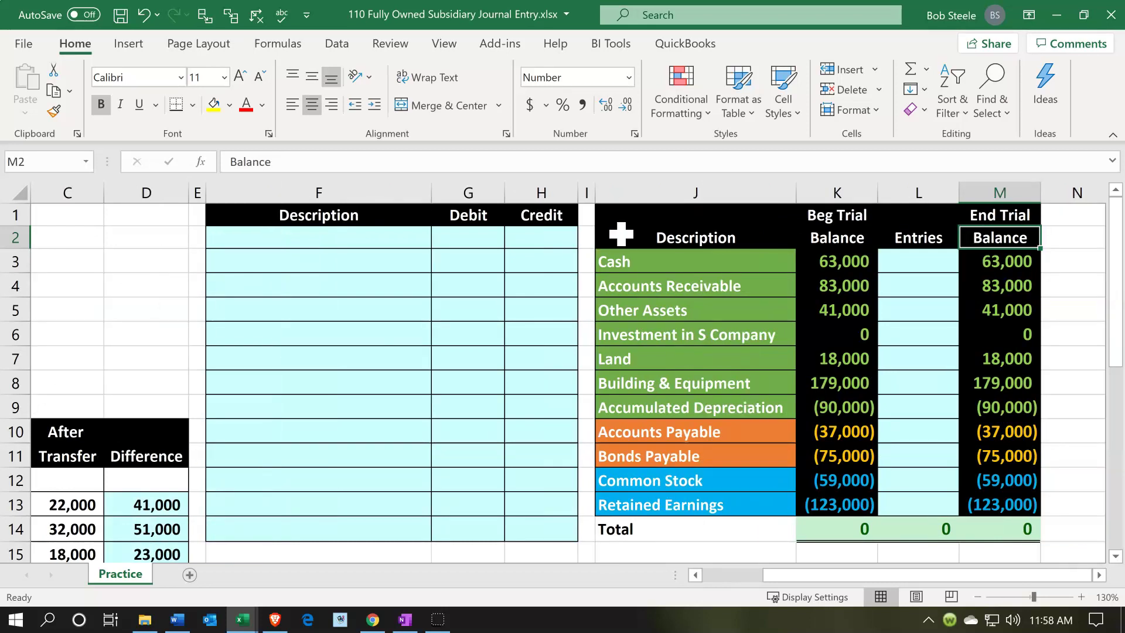
click(868, 264)
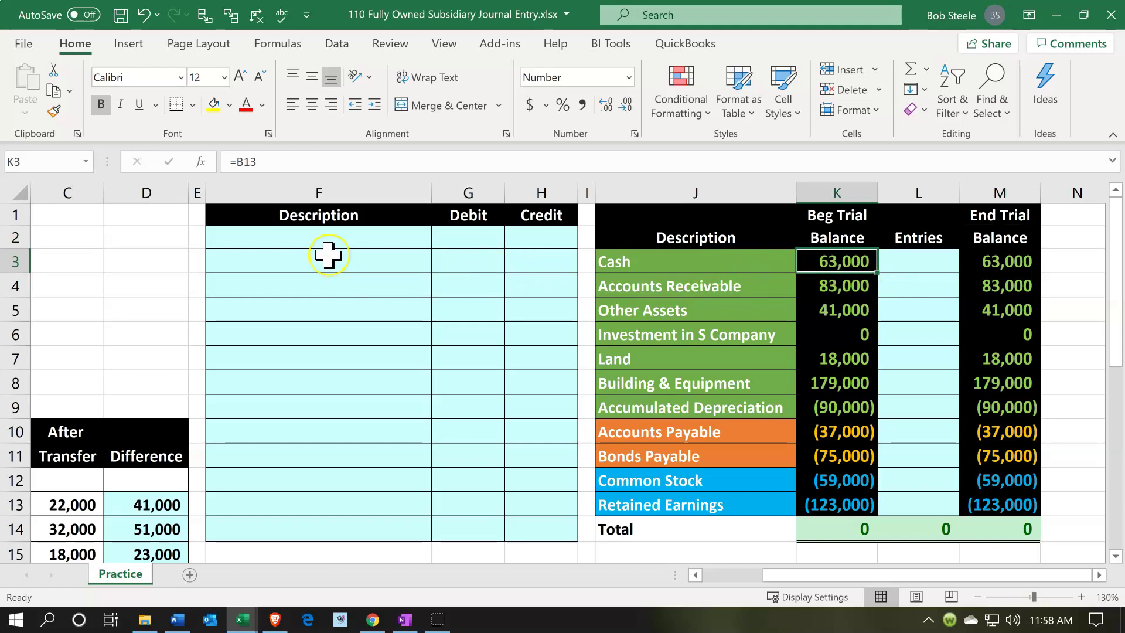
scroll(328, 254, down, 4)
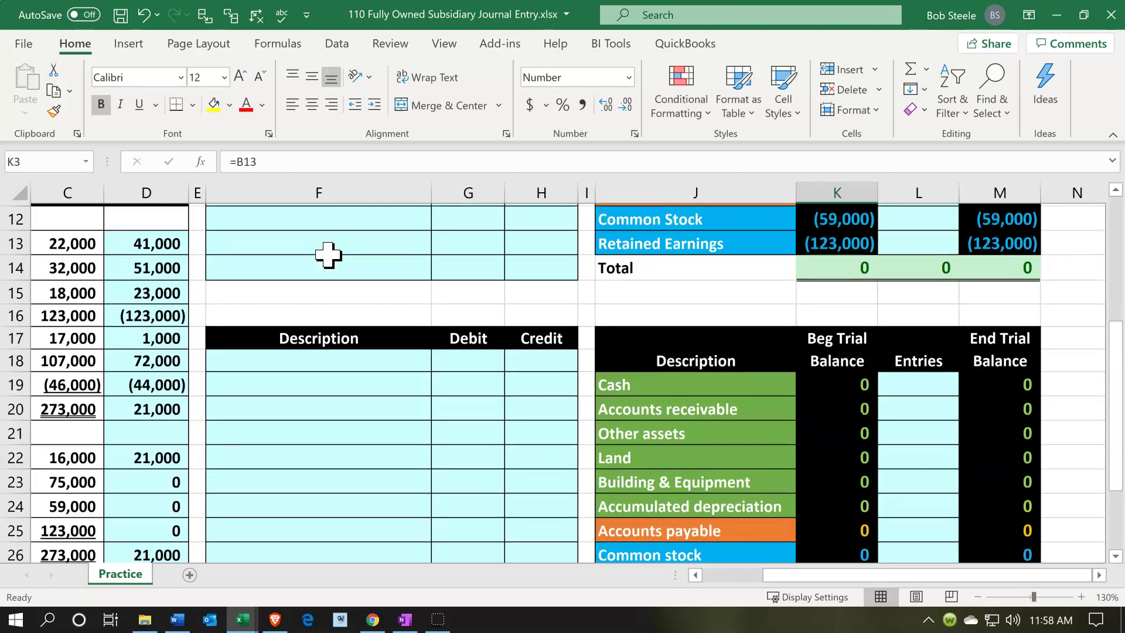
scroll(328, 255, up, 4)
Fill the first journal entry description in F2 with Cash by linking it to A13
click(313, 239)
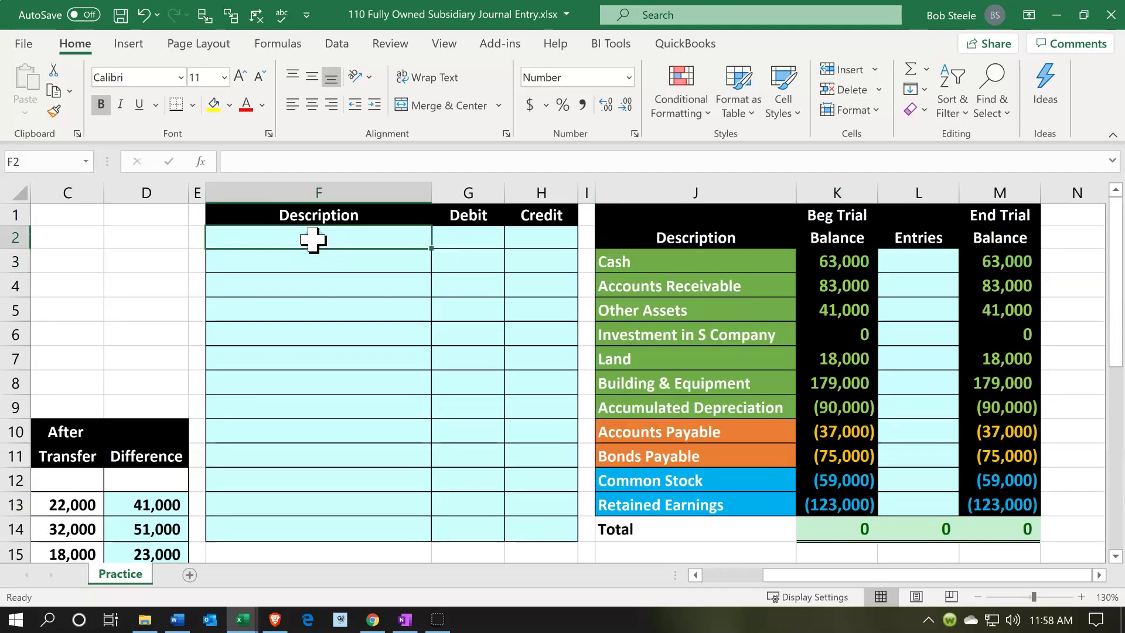
text(=)
key(Left)
key(Left)
key(Left)
key(Left)
key(Left)
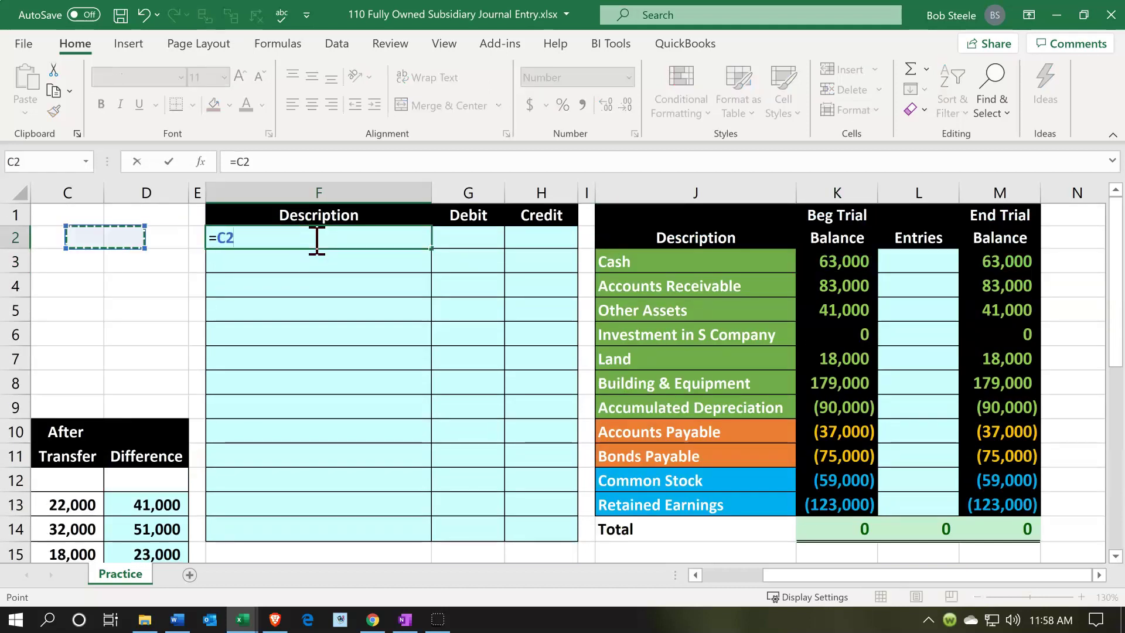
key(Down)
key(Down)
key(Down)
key(Down)
key(Down)
key(Down)
key(Down)
key(Down)
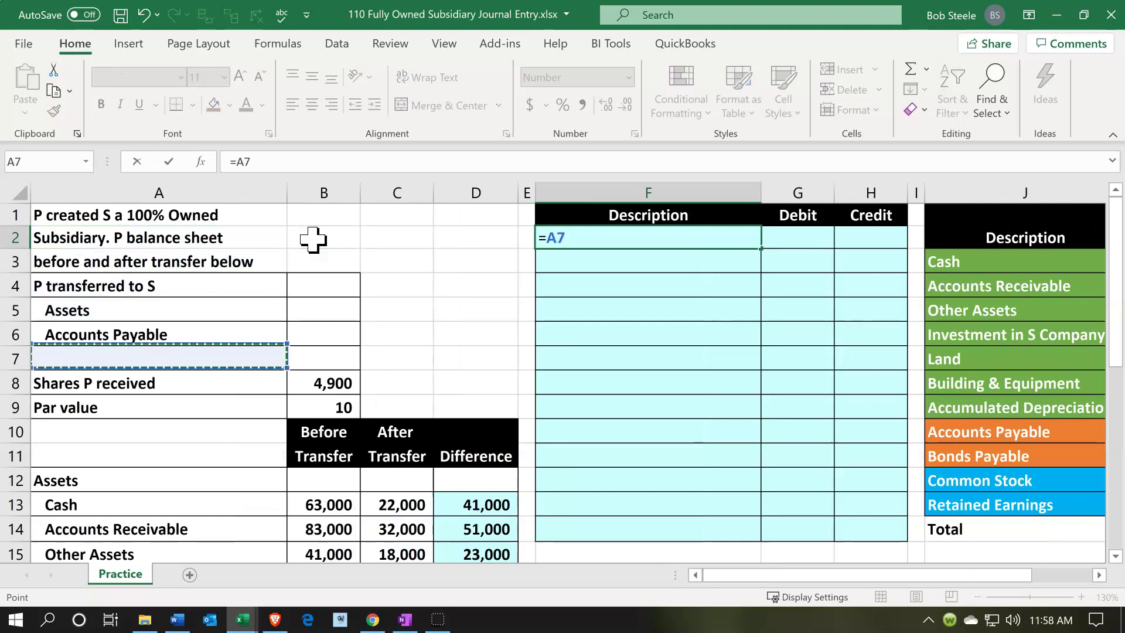
key(Down)
key(Down)
key(Down)
key(Down)
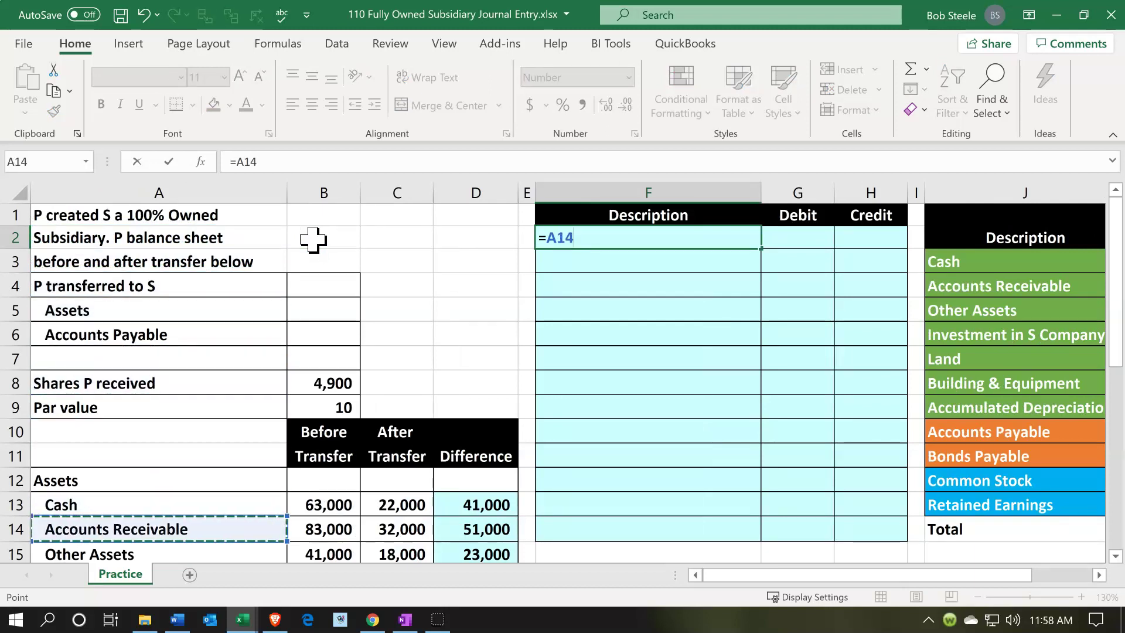
key(Up)
key(Return)
Credit Cash in H2 with the negative of its difference, using =-D13, and check the formula
key(Right)
key(Right)
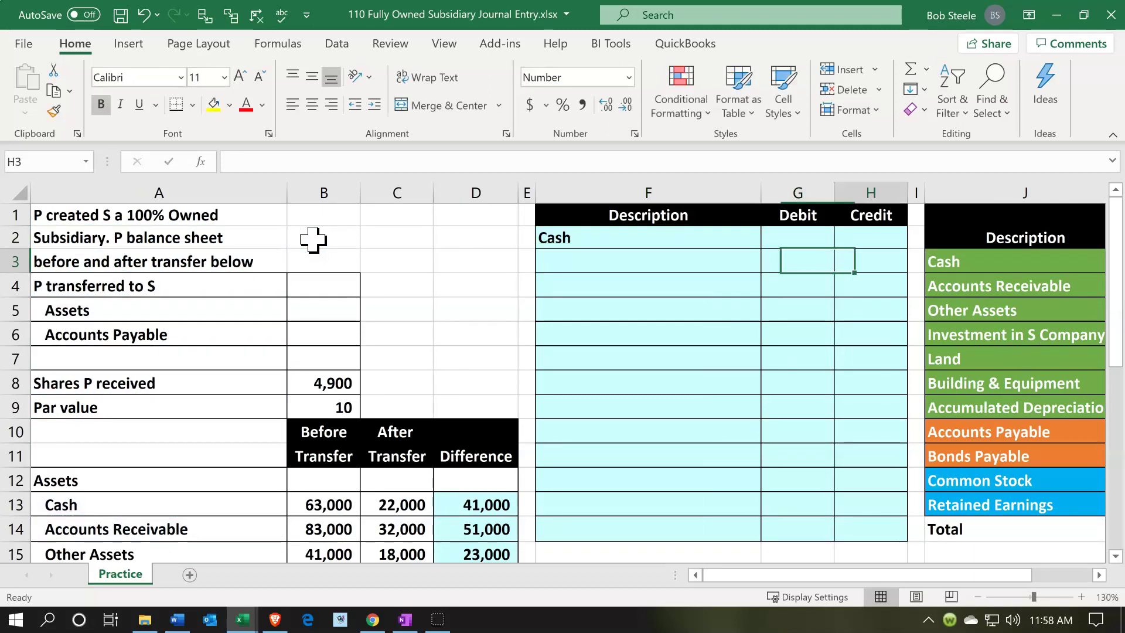
key(Up)
text(-)
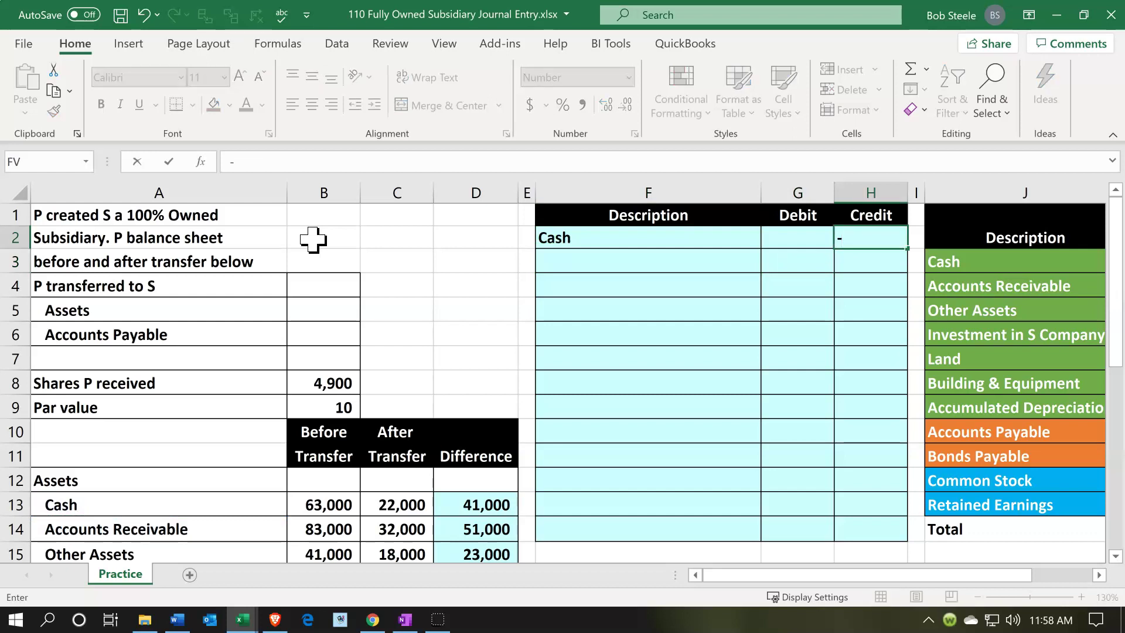
key(Down)
key(Down)
key(Down)
key(Down)
key(Down)
key(Down)
key(Down)
key(Down)
key(Down)
key(Down)
key(Left)
key(Left)
key(Left)
key(Left)
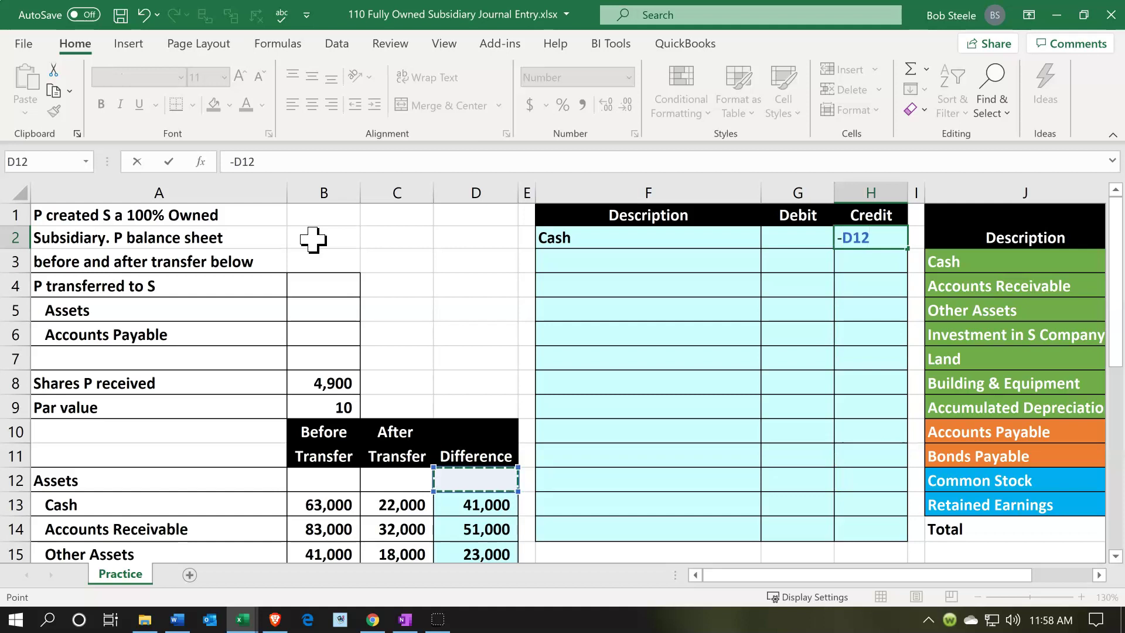
key(Down)
key(Return)
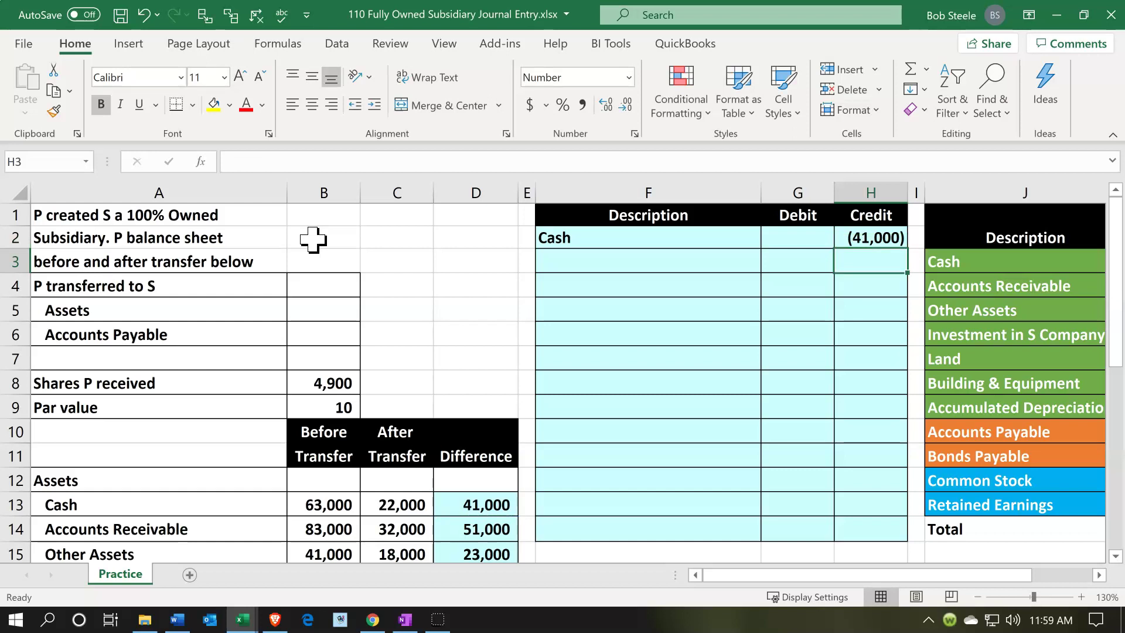
key(Up)
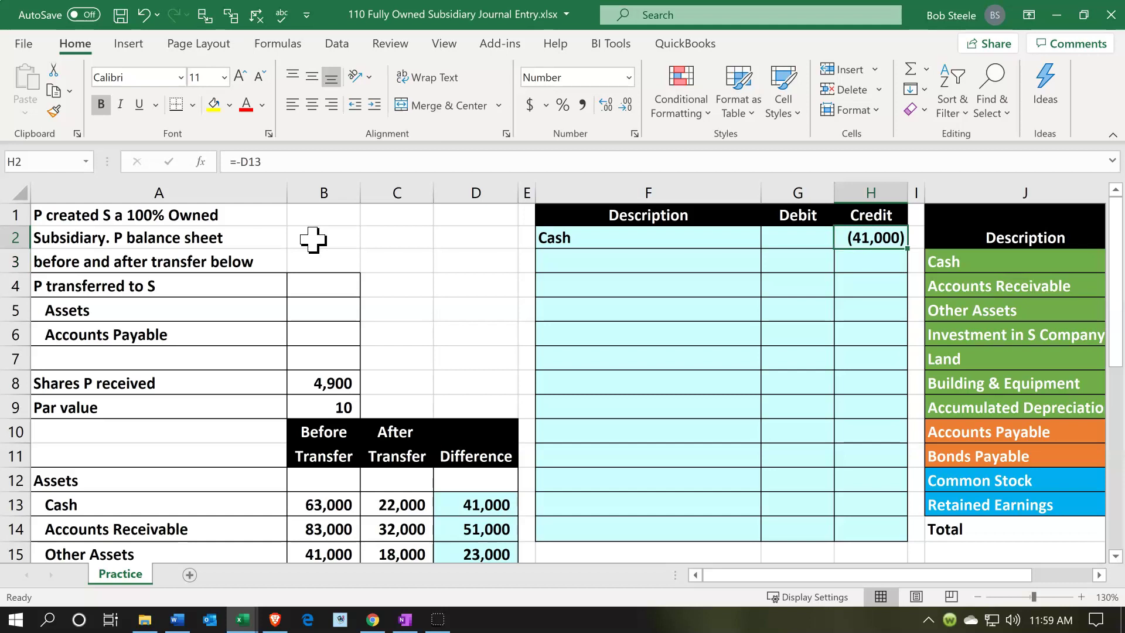
Fill the second journal entry description in F3 with Accounts Receivable by linking it to A14
key(Down)
key(Left)
key(Left)
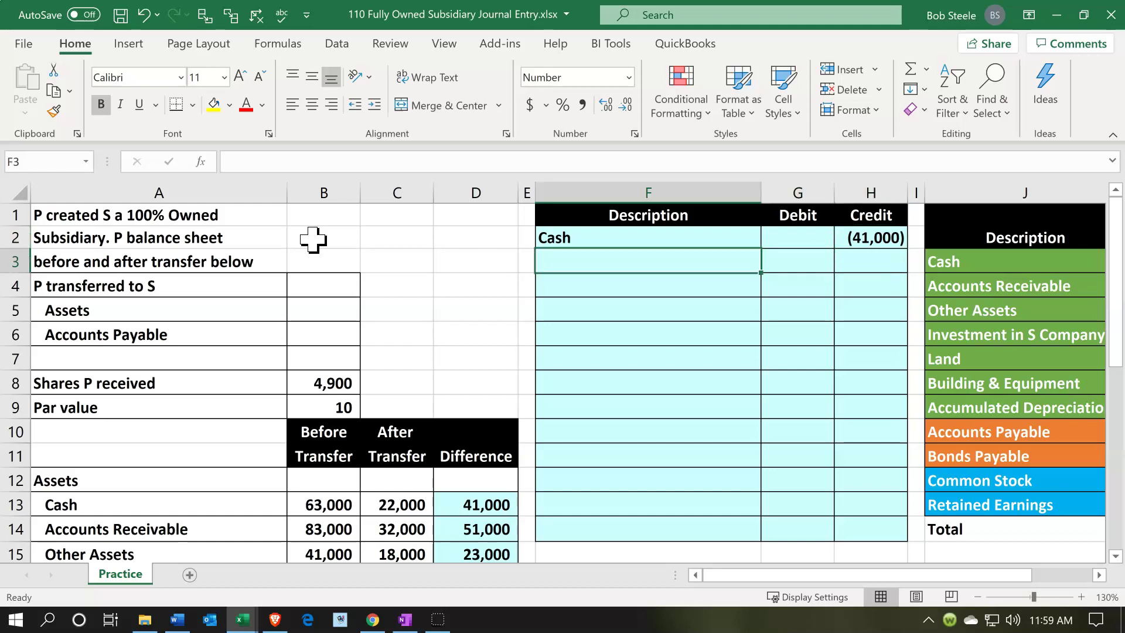
text(=)
key(Down)
key(Down)
key(Down)
key(Down)
key(Down)
key(Down)
key(Down)
key(Down)
key(Down)
key(Left)
key(Left)
key(Left)
key(Left)
key(Left)
key(Down)
key(Down)
key(Return)
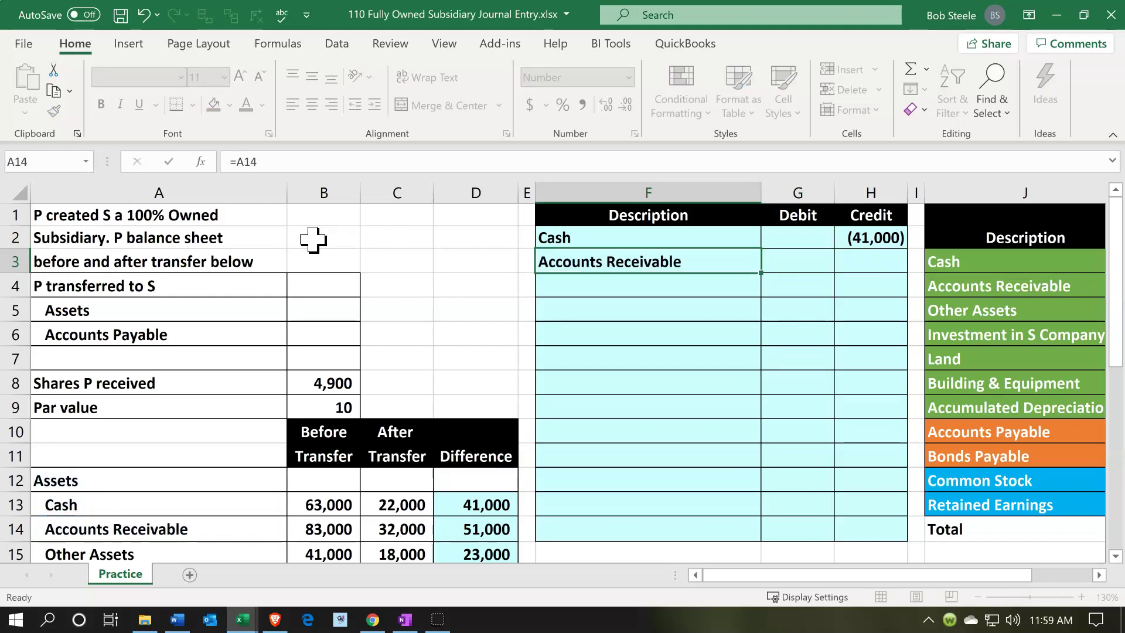
Credit Accounts Receivable in H3 with the negative of its difference, using -D14
key(Right)
key(Right)
key(Up)
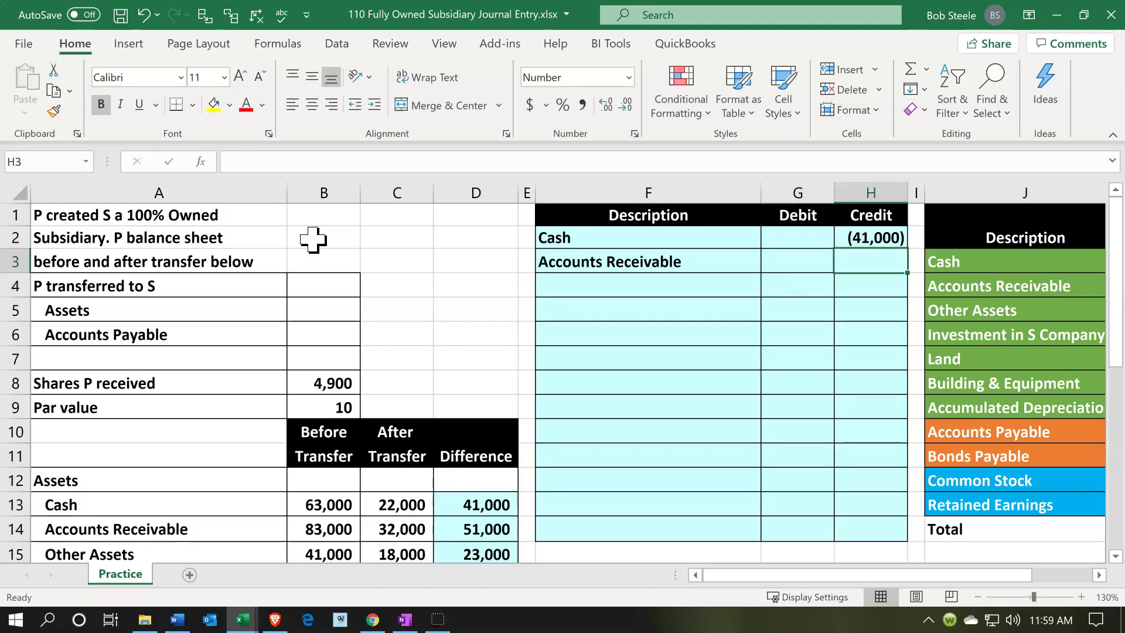
text(-)
key(Down)
key(Down)
key(Down)
key(Down)
key(Down)
key(Down)
key(Down)
key(Down)
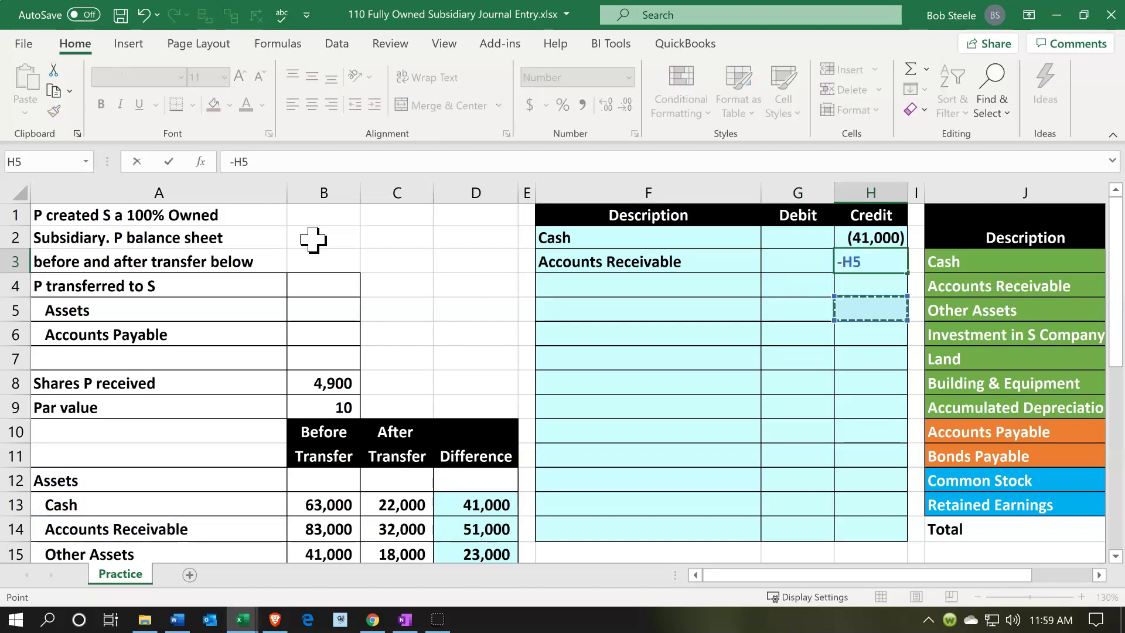
key(Down)
key(Down)
key(Left)
key(Left)
key(Left)
key(Left)
key(Down)
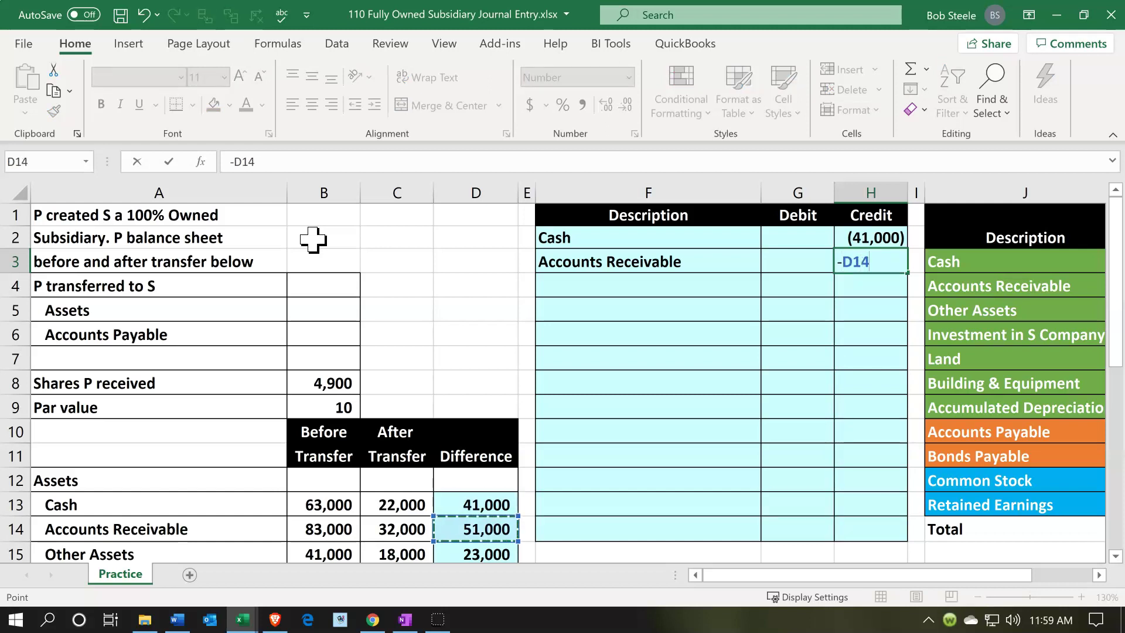
key(Return)
Fill the third journal entry description in F4 with Other Assets by linking it to A15
key(Left)
key(Left)
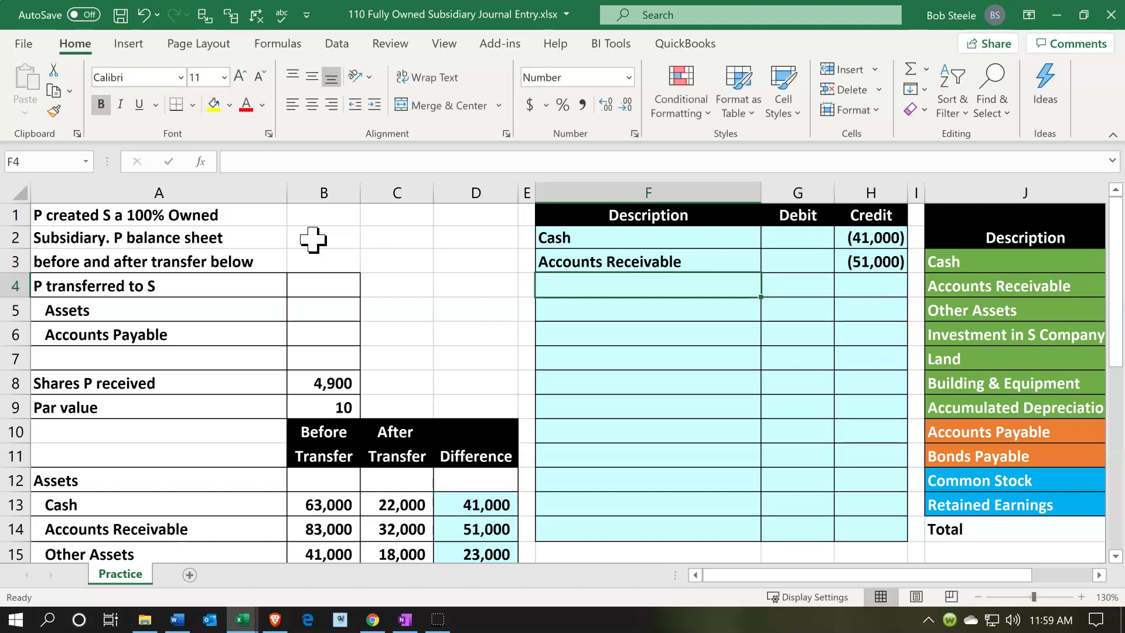
text(=)
key(Down)
key(Down)
key(Down)
key(Down)
key(Down)
key(Down)
key(Down)
key(Down)
key(Down)
key(Down)
key(Down)
key(Left)
key(Left)
key(Left)
key(Left)
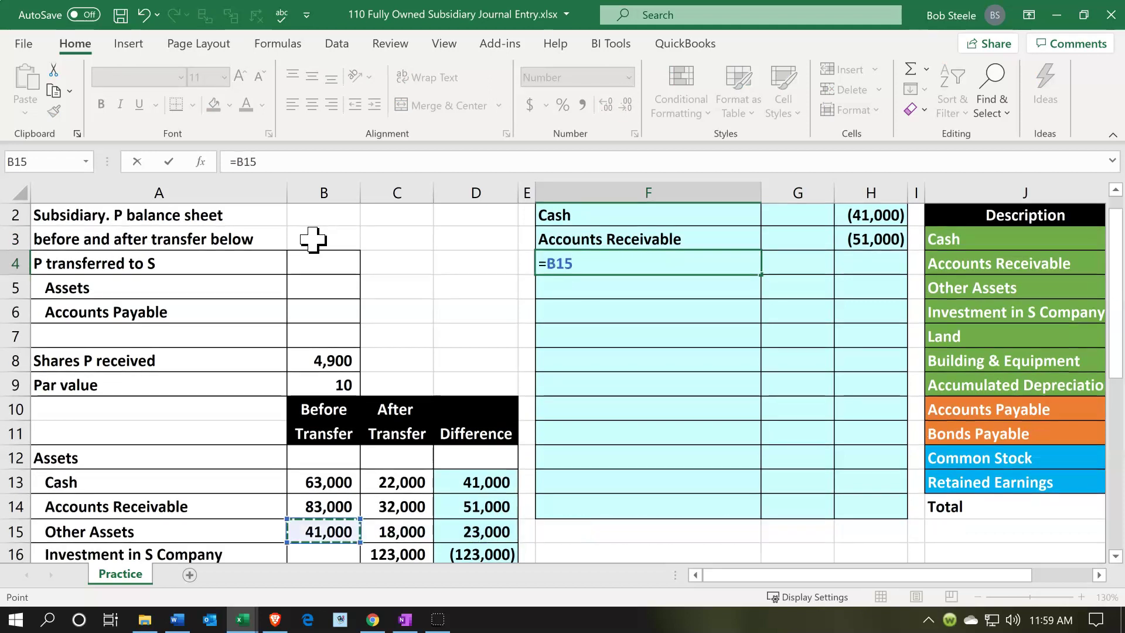
key(Left)
key(Return)
Credit Other Assets in H4 with the negative of its difference, using -D15
key(Right)
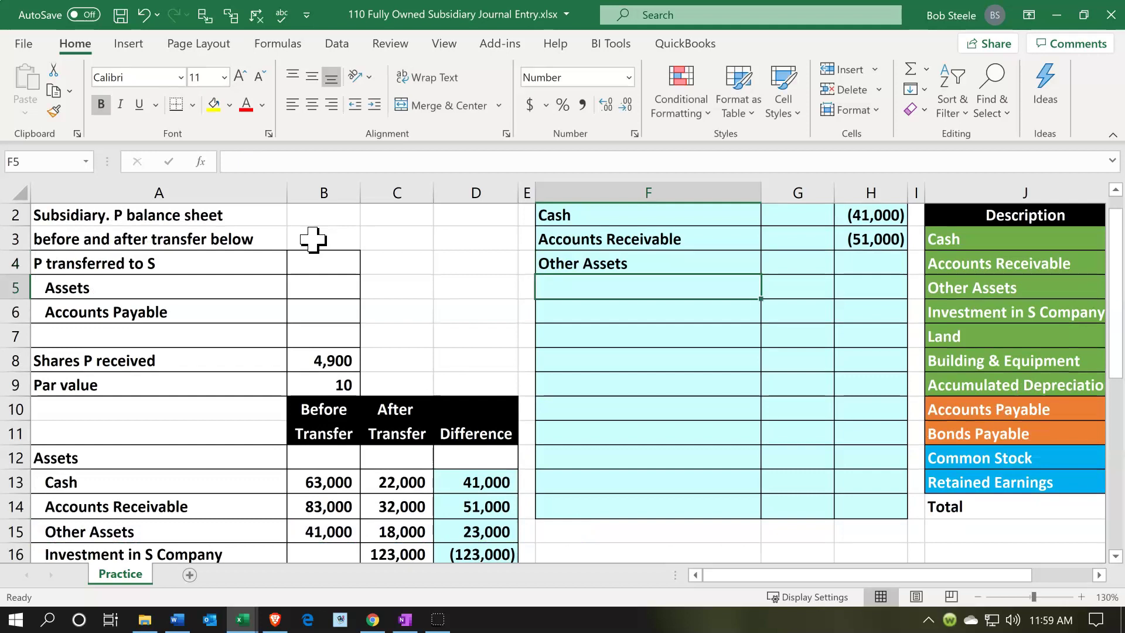
key(Right)
key(Up)
text(-)
key(Down)
key(Down)
key(Down)
key(Down)
key(Down)
key(Down)
key(Down)
key(Down)
key(Down)
key(Down)
key(Left)
key(Left)
key(Left)
key(Left)
key(Left)
key(Down)
key(Right)
key(Return)
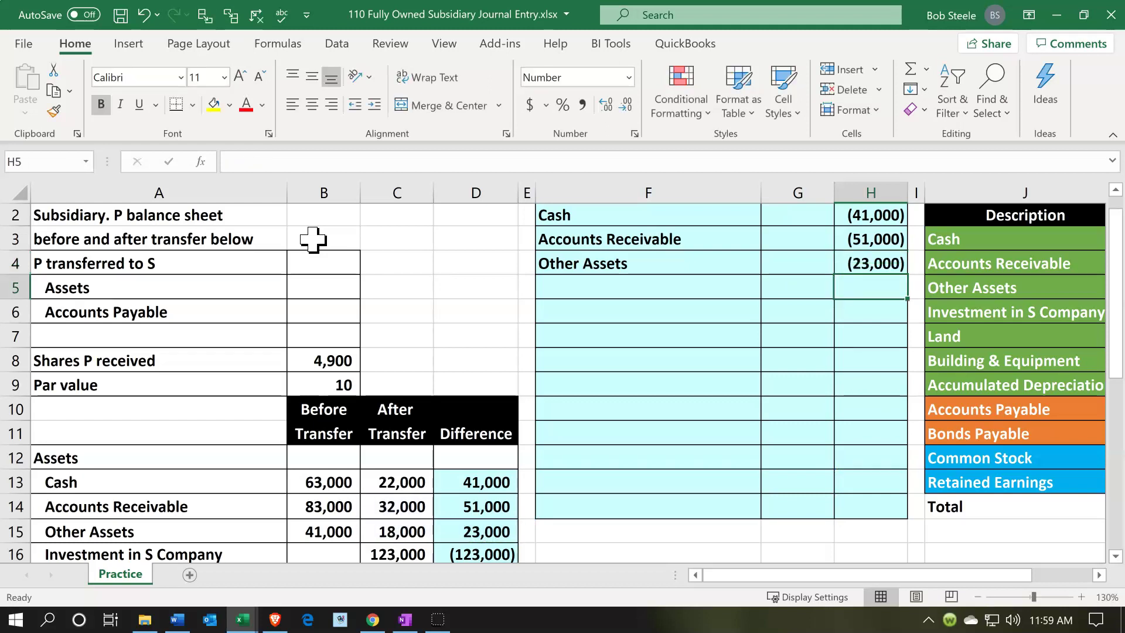
Fill the fourth journal entry description in F5 with Land by linking it to A17
click(261, 391)
scroll(261, 390, down, 1)
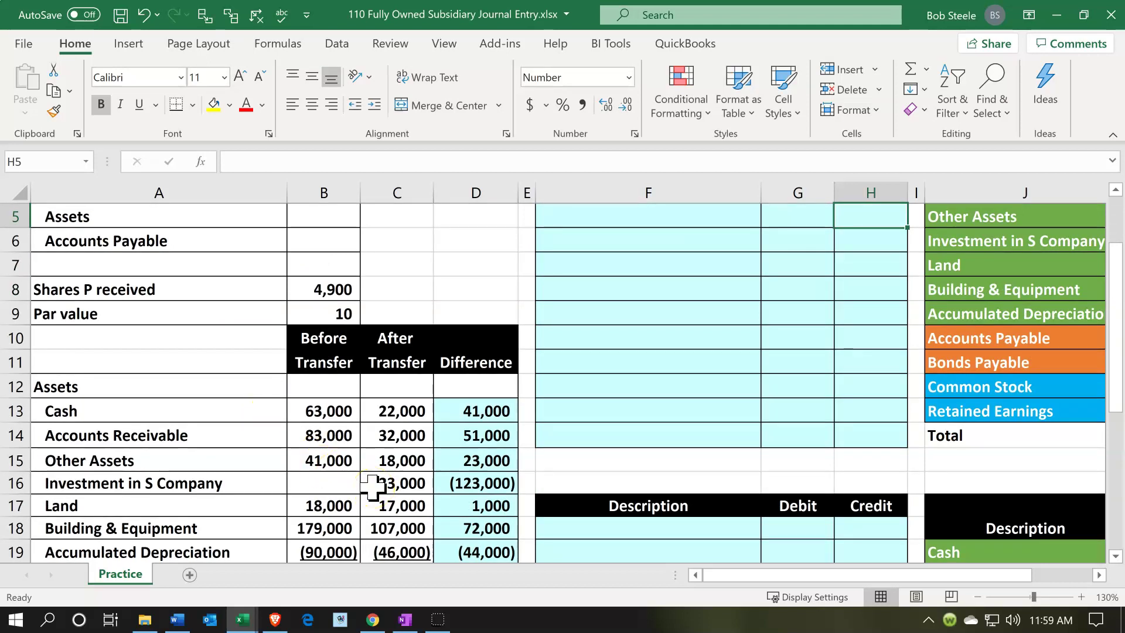
click(580, 284)
text(=)
key(Down)
key(Down)
key(Down)
key(Down)
key(Down)
key(Down)
key(Down)
key(Down)
key(Down)
key(Down)
key(Down)
key(Down)
key(Down)
key(Down)
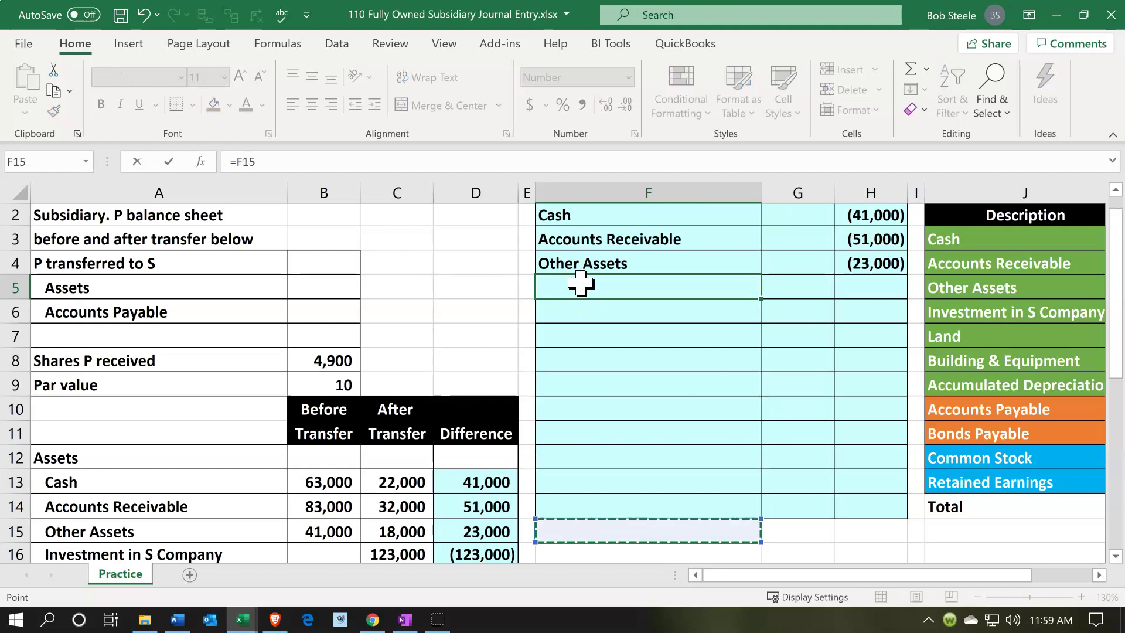
key(Left)
key(Left)
key(Left)
key(Left)
key(Left)
key(Up)
key(Up)
key(Tab)
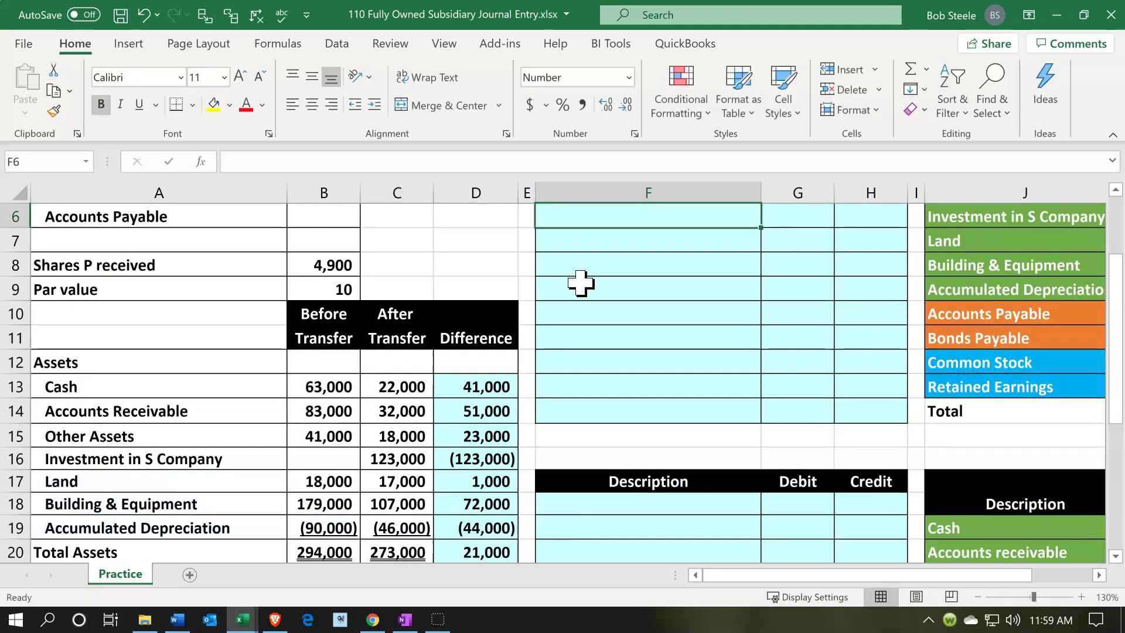
Credit Land in H5 with the negative of its difference, using -D17
key(Tab)
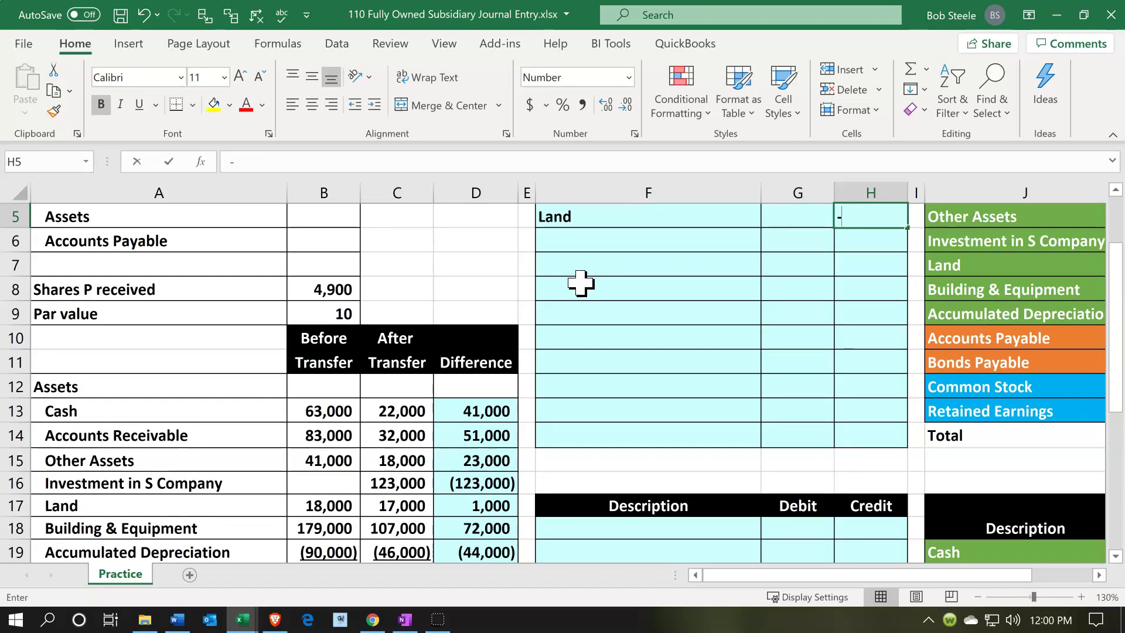
text(-)
key(Down)
key(Down)
key(Down)
key(Down)
key(Down)
key(Down)
key(Down)
key(Down)
key(Down)
key(Down)
key(Down)
key(Left)
key(Left)
key(Left)
key(Left)
key(Left)
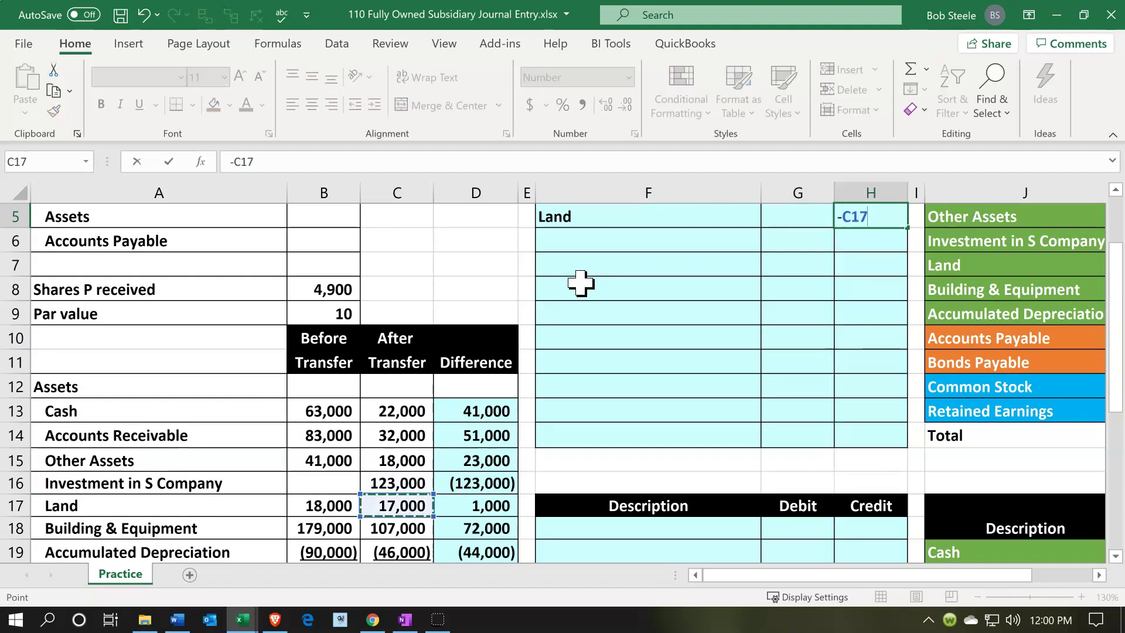
key(Right)
key(Return)
Add Building & Equipment as the description in F6 and credit it in H6 with the negative of its difference, using -D18
key(Left)
key(Left)
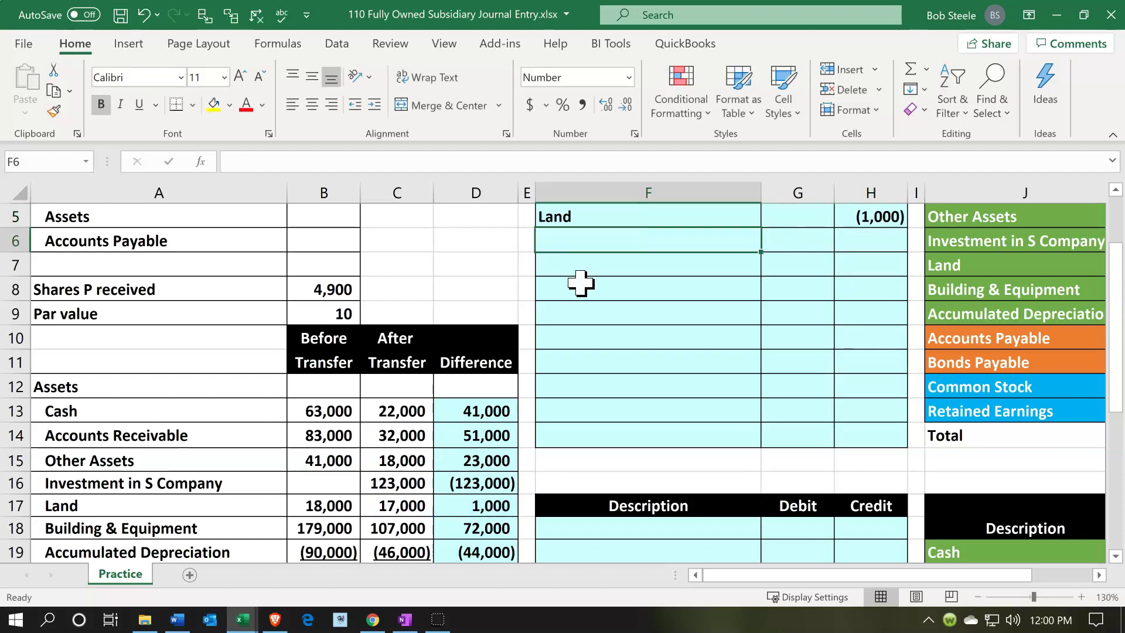
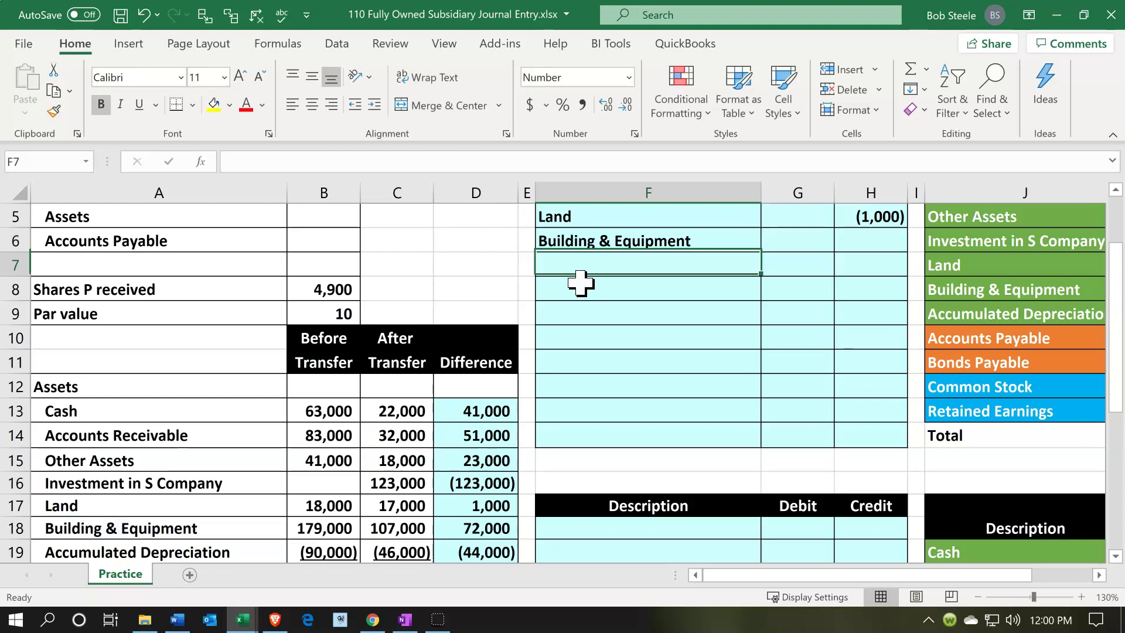
key(Right)
key(Up)
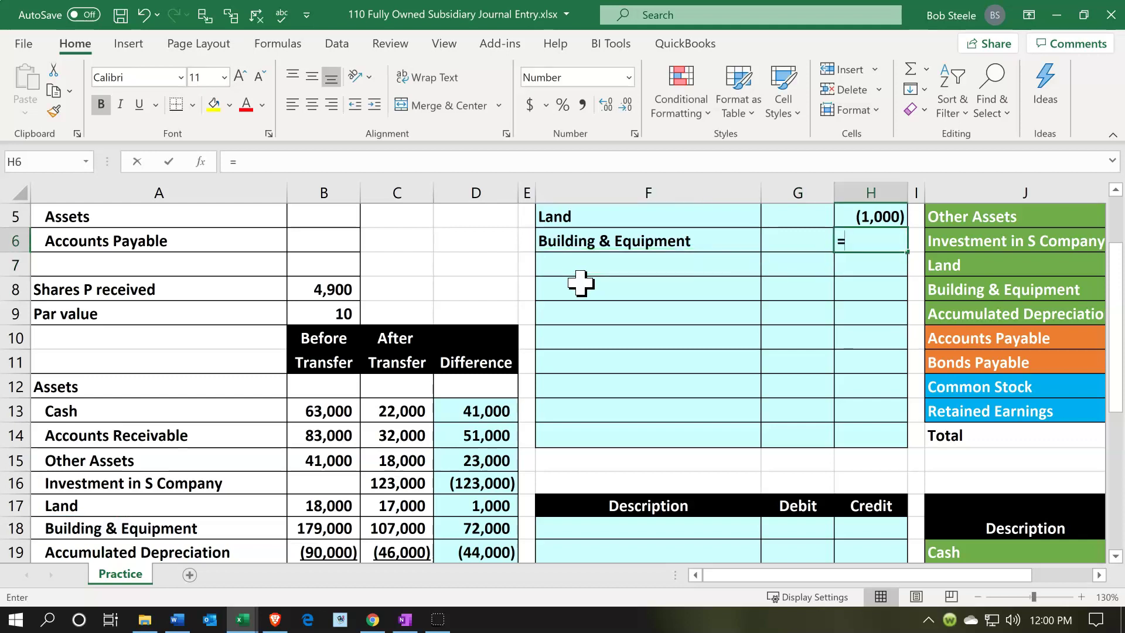
key(BackSpace)
text(-)
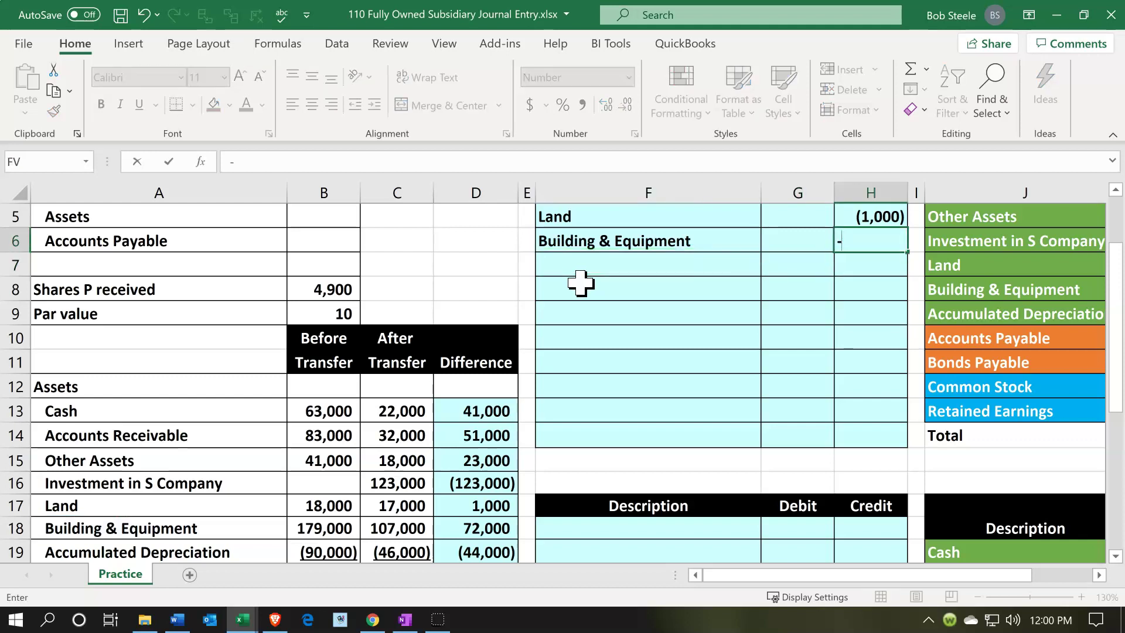
key(Down)
key(Down)
key(Down)
key(Down)
key(Down)
key(Down)
key(Down)
key(Down)
key(Down)
key(Down)
key(Left)
key(Left)
key(Left)
key(Left)
key(Down)
key(Down)
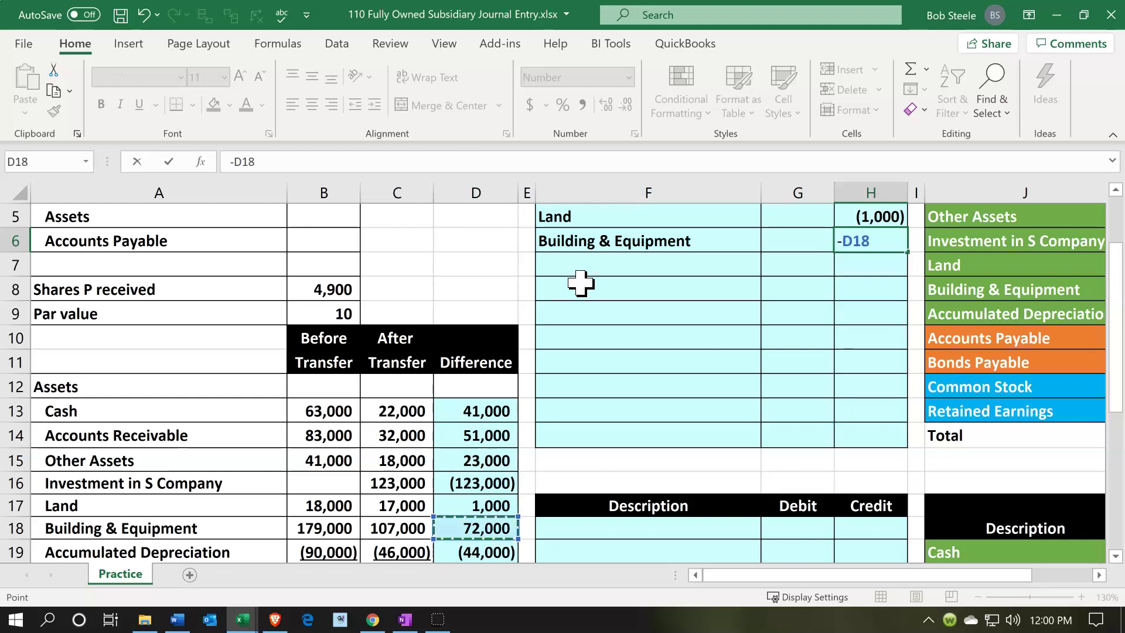
key(Return)
Fill the sixth journal entry description in F7 with Accumulated Depreciation by linking it to A19
key(Left)
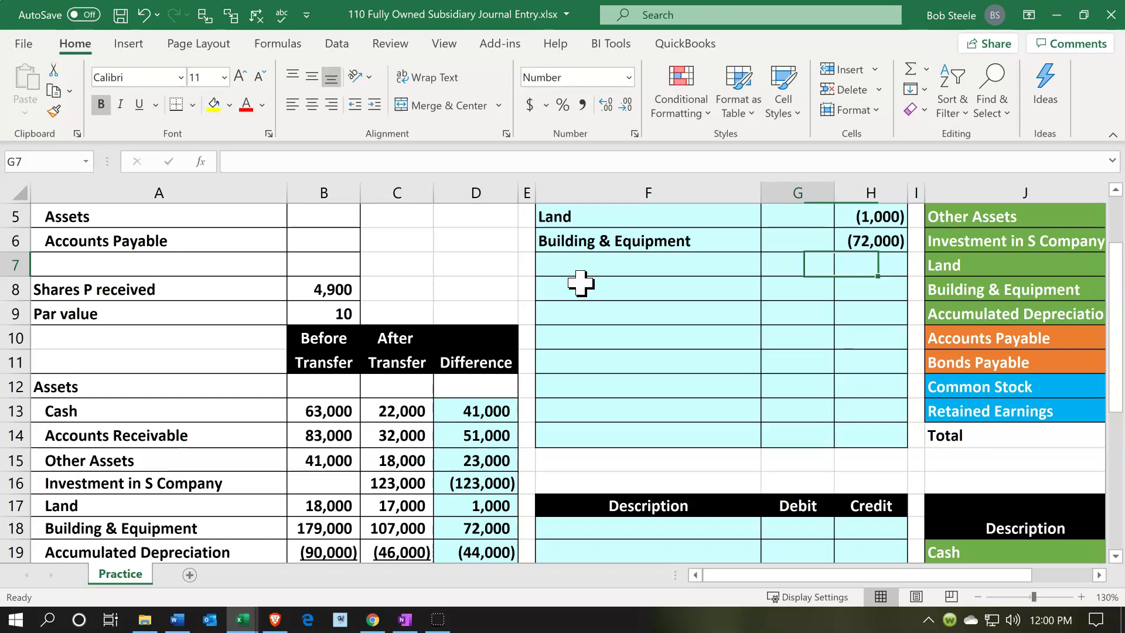
key(Left)
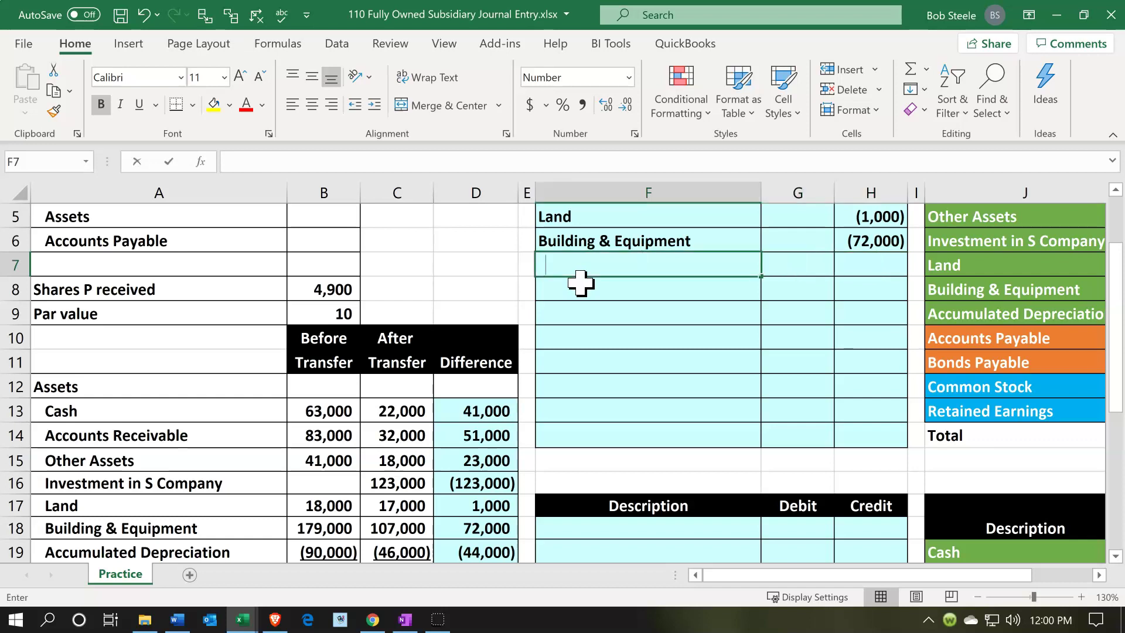
text(=)
key(Down)
key(Down)
key(Down)
key(Down)
key(Down)
key(Down)
key(Down)
key(Down)
key(Down)
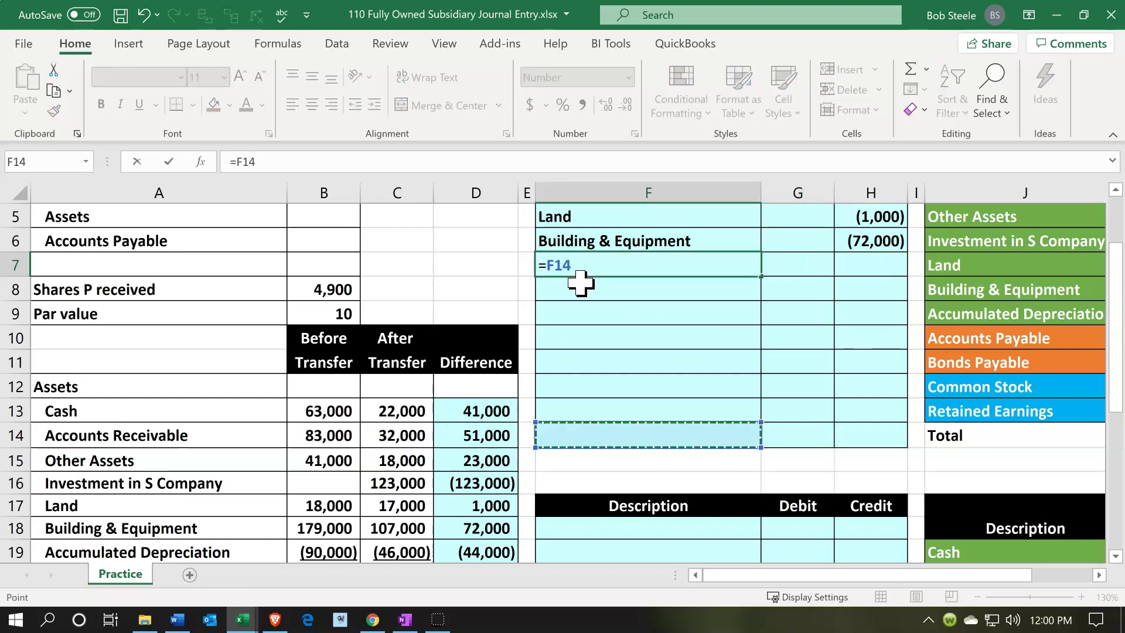
key(Down)
key(Left)
key(Left)
key(Left)
key(Left)
key(Left)
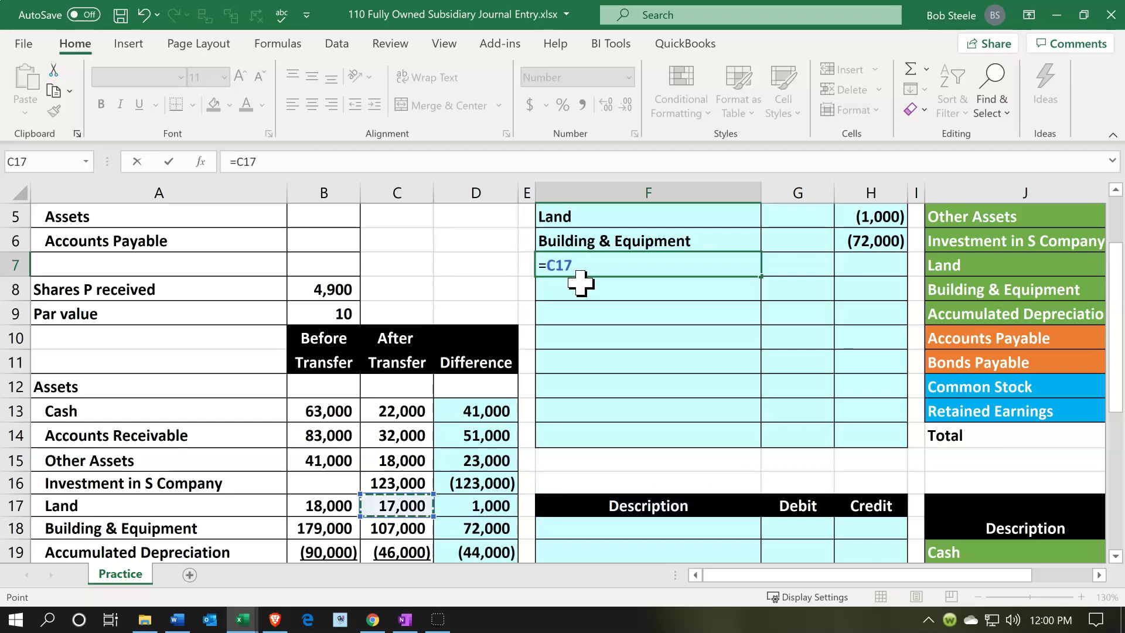
key(Down)
key(Down)
key(Tab)
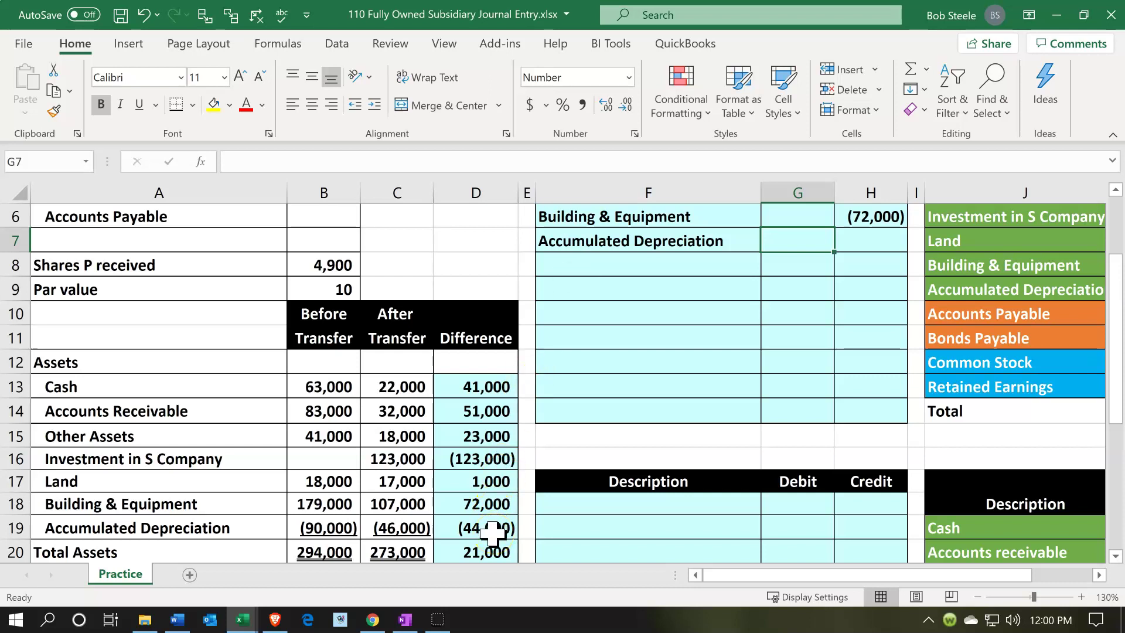
Debit Accumulated Depreciation in G7 with the negative of its difference, using -D19
text(-)
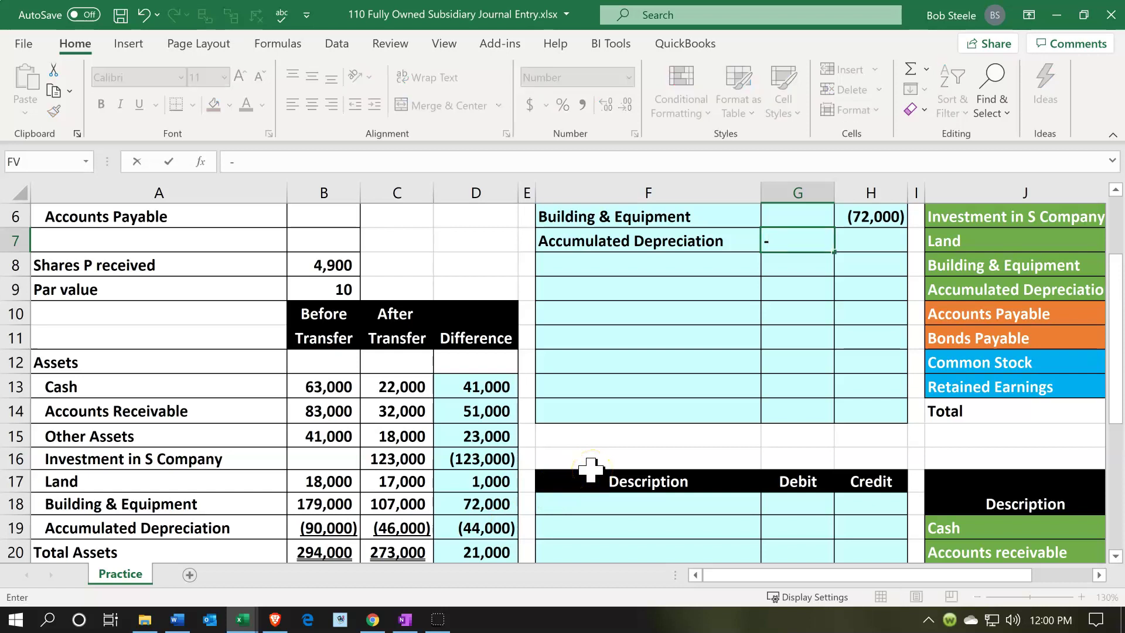
key(Down)
key(Down)
key(Down)
key(Down)
key(Down)
key(Down)
key(Down)
key(Down)
key(Down)
key(Down)
key(Left)
key(Left)
key(Left)
key(Left)
key(Left)
key(Down)
key(Down)
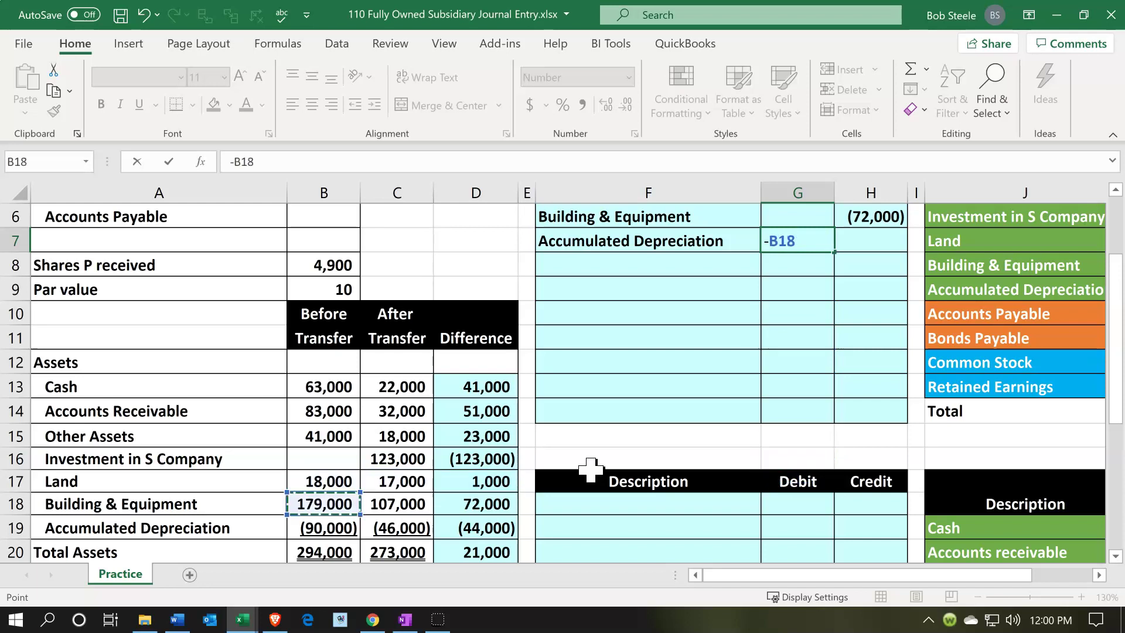
key(Right)
key(Right)
key(Return)
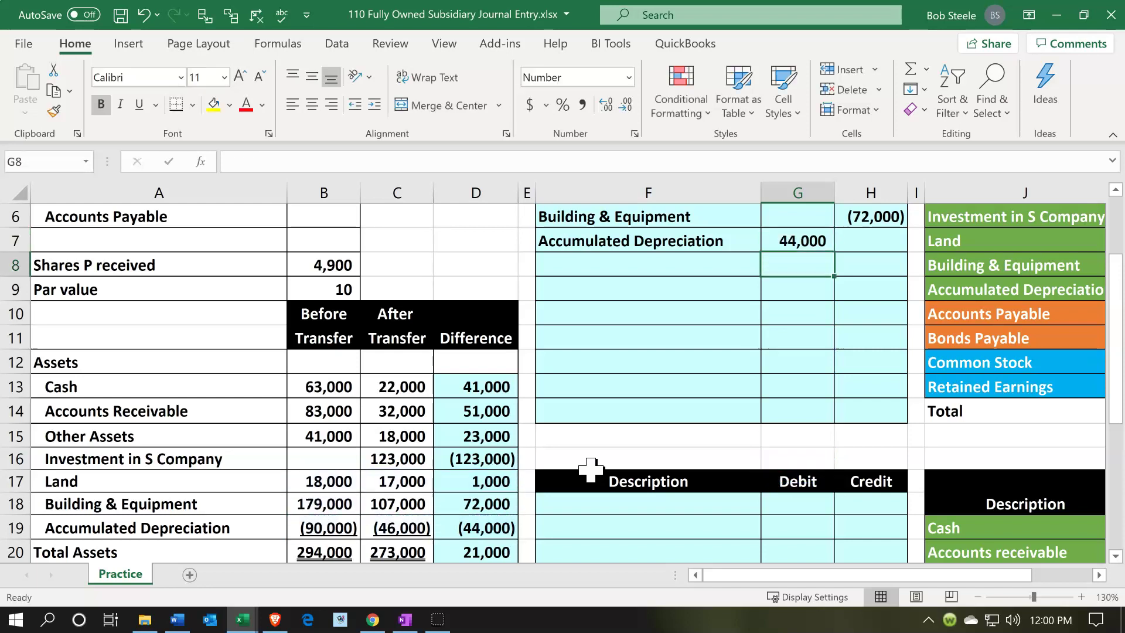
Fill the seventh journal entry description in F8 with Liabilities and Equity by linking it to A21
scroll(590, 469, down, 1)
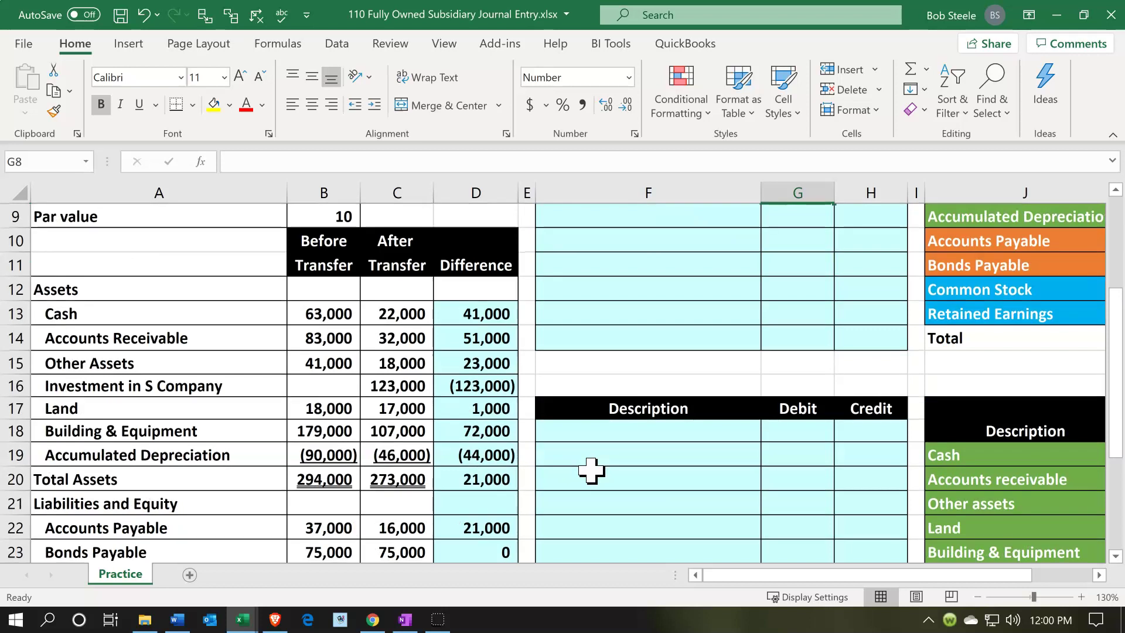
scroll(591, 468, down, 1)
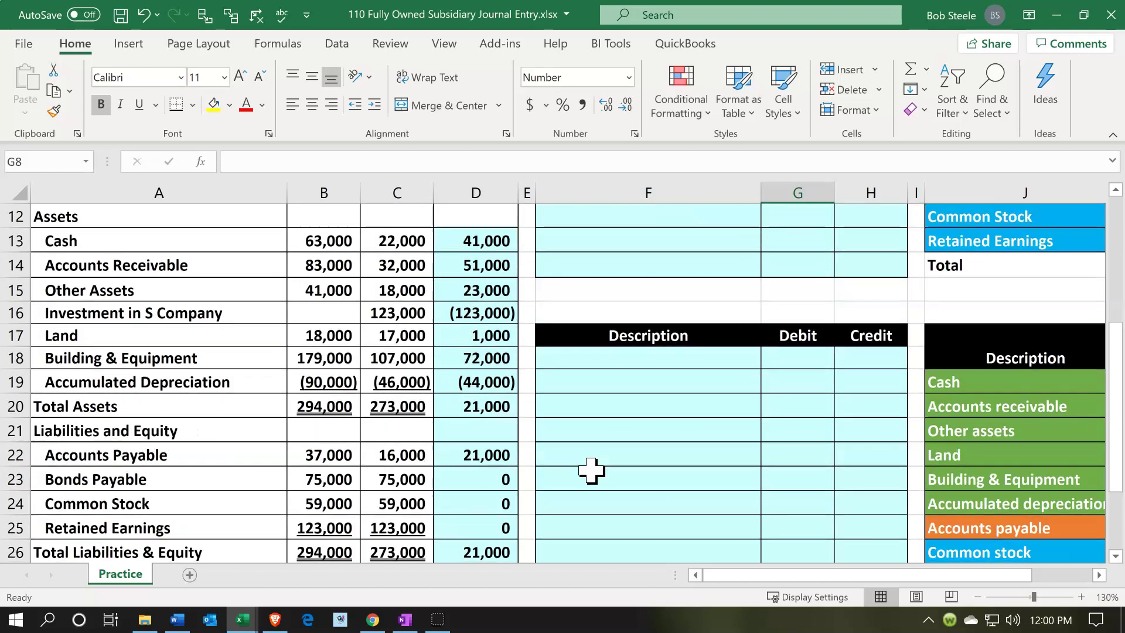
scroll(592, 468, up, 1)
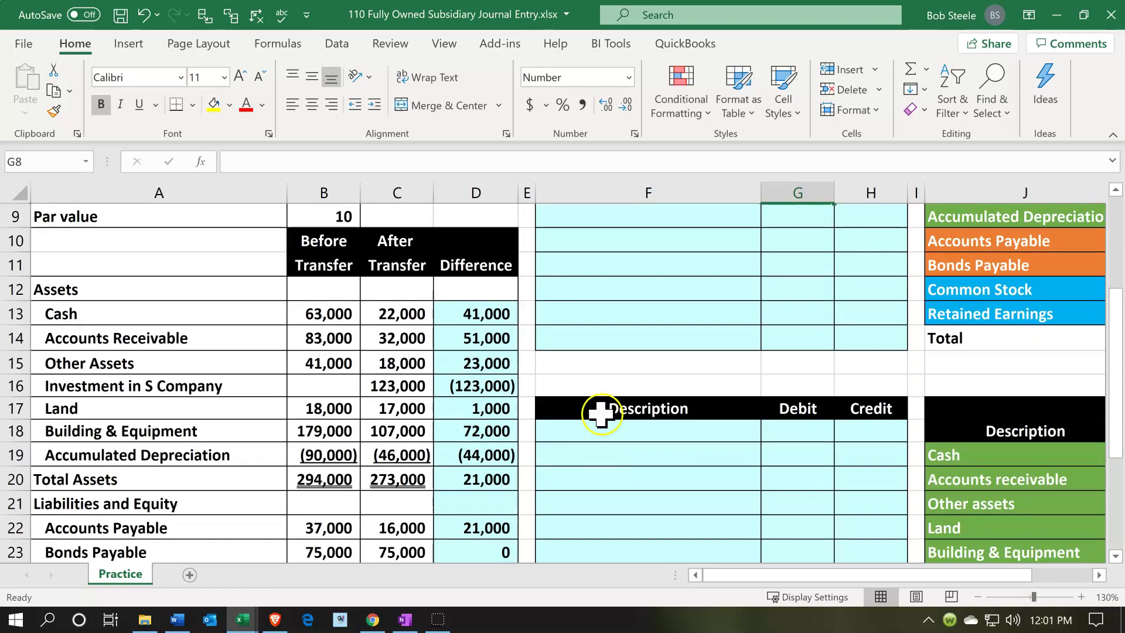
scroll(604, 260, up, 1)
click(603, 264)
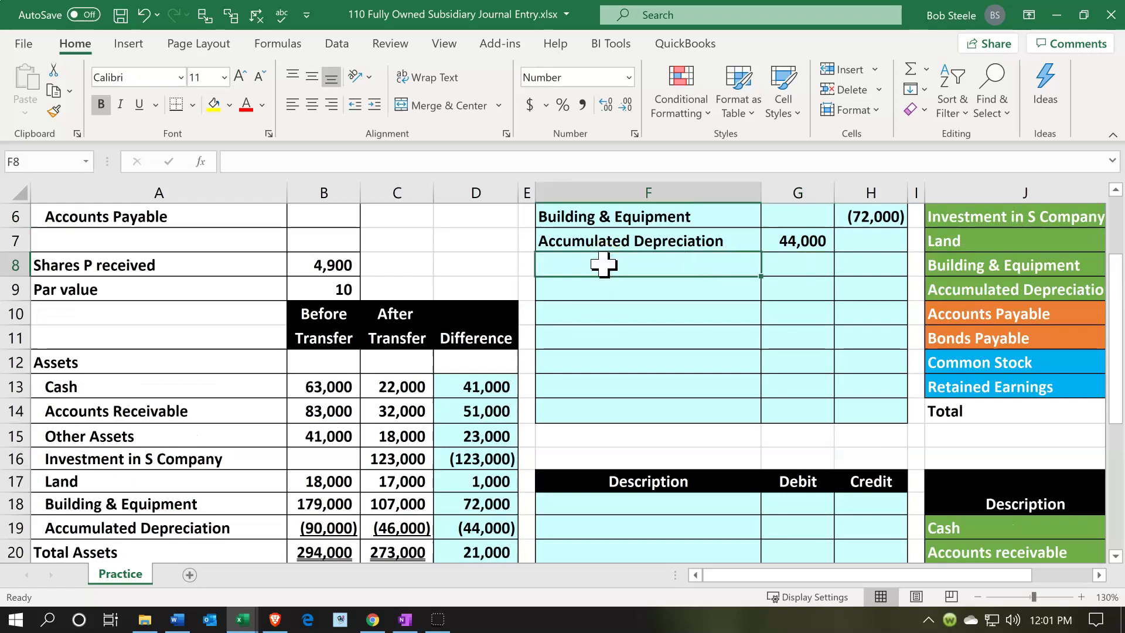
text(=)
key(Down)
key(Down)
key(Down)
key(Down)
key(Down)
key(Down)
key(Down)
key(Down)
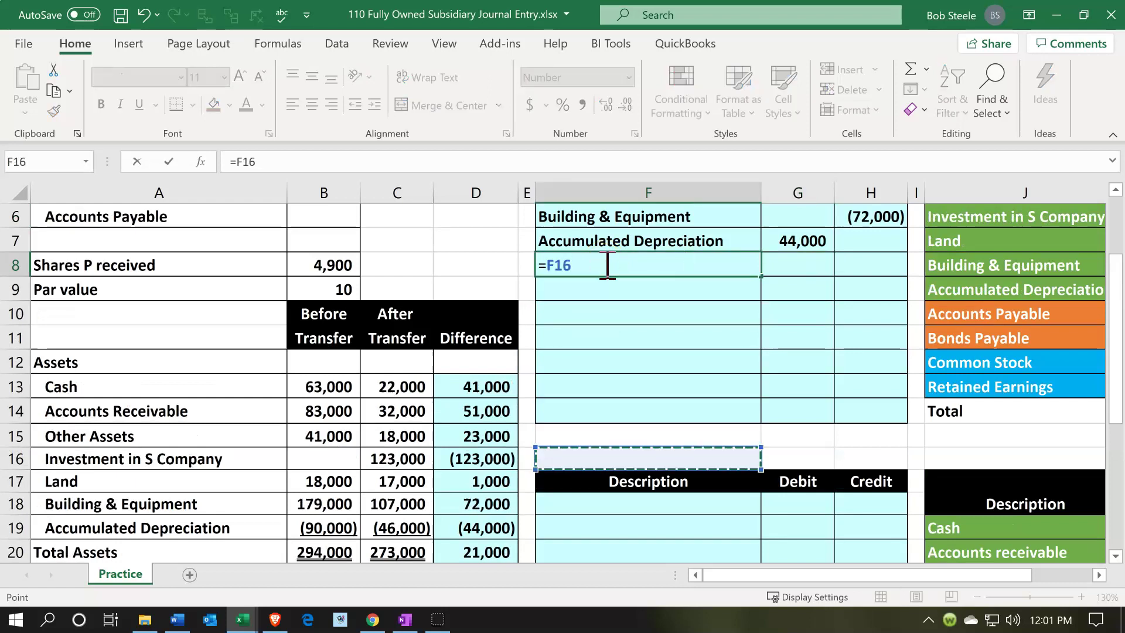
key(Down)
key(Down)
key(Down)
key(Down)
key(Down)
key(Down)
key(Down)
key(Down)
key(Down)
key(Down)
key(Down)
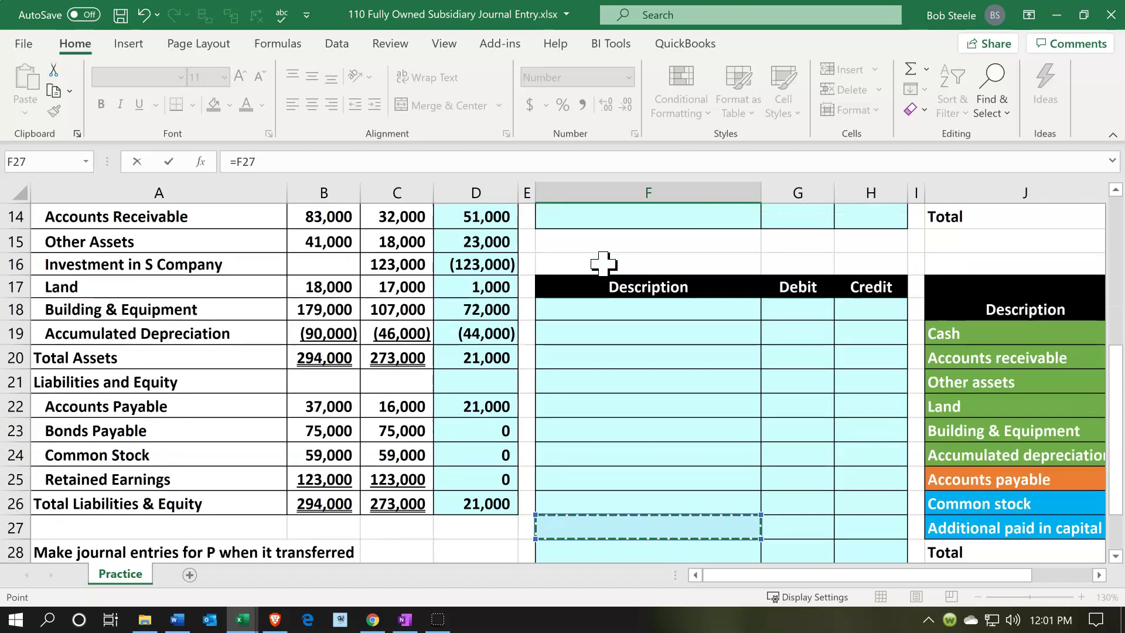
key(Left)
key(Left)
key(Left)
key(Left)
key(Left)
key(Up)
key(Up)
key(Up)
key(Up)
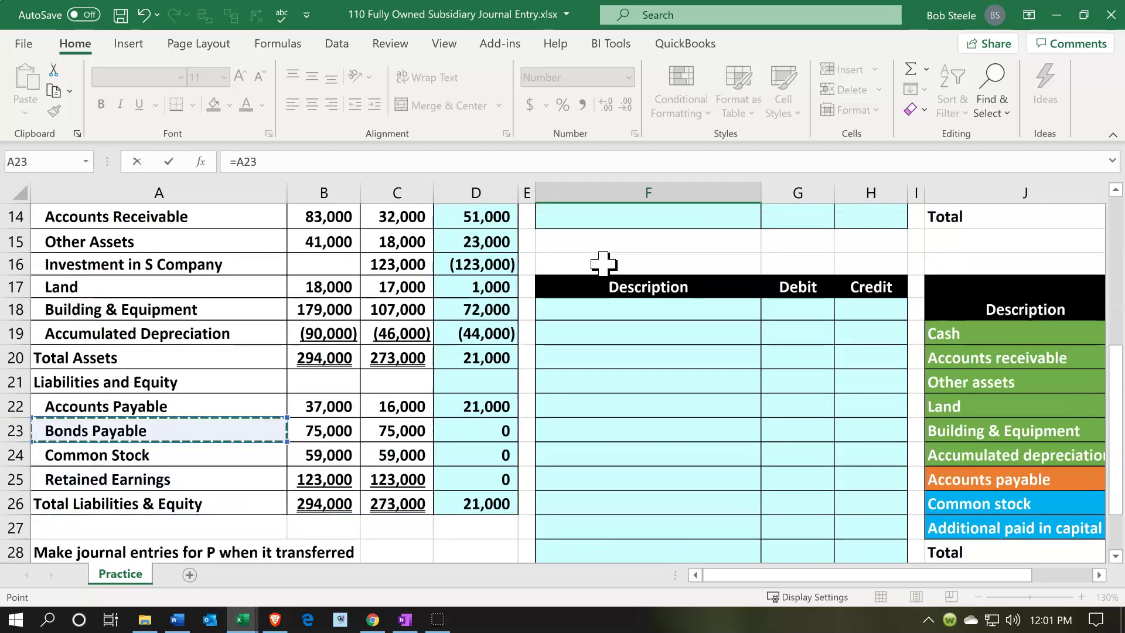
key(Up)
key(Up)
key(Return)
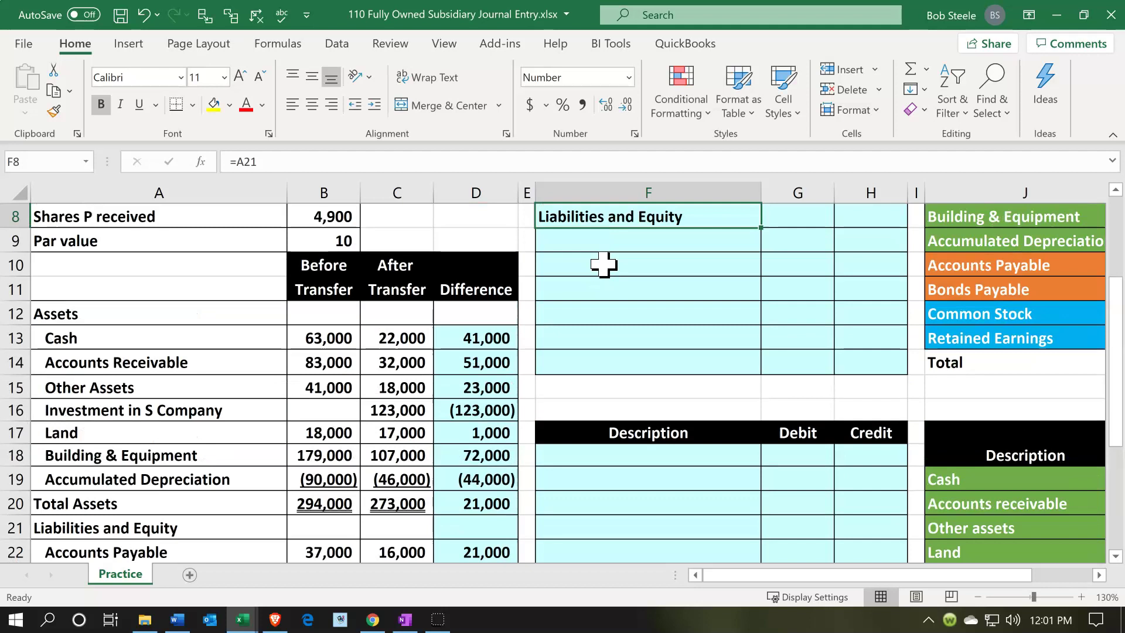
Enter the negative of the Accounts Payable difference as the debit in G8, using -D22
scroll(586, 305, down, 1)
scroll(586, 304, up, 2)
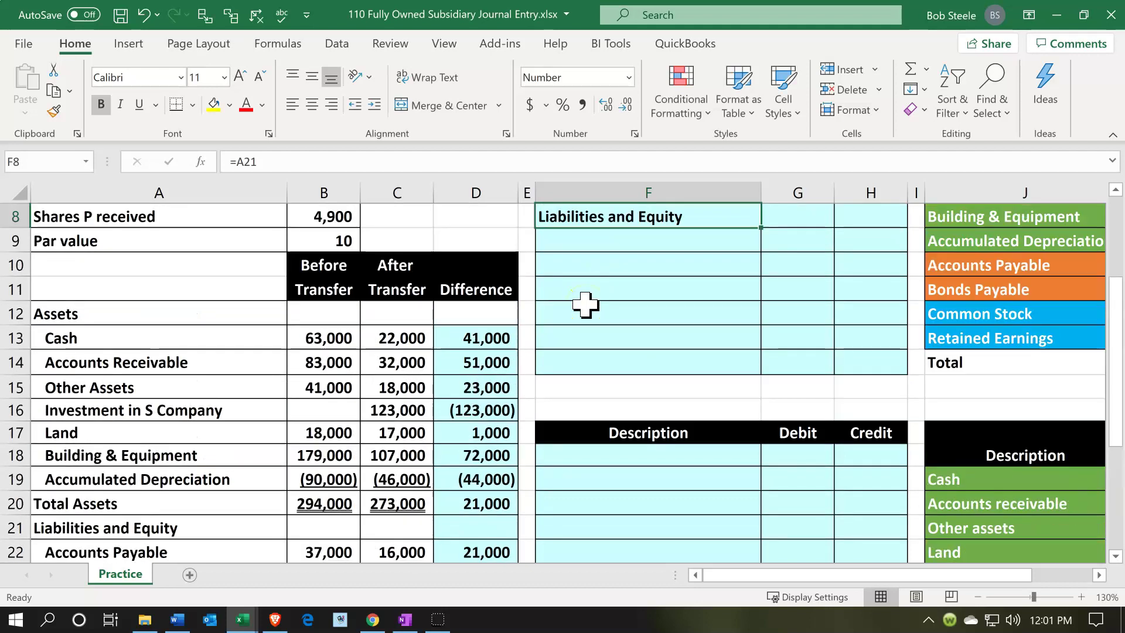
click(779, 288)
text(-)
key(Down)
key(Down)
key(Down)
key(Down)
key(Down)
key(Down)
key(Down)
key(Down)
key(Down)
key(Down)
key(Down)
key(Down)
key(Down)
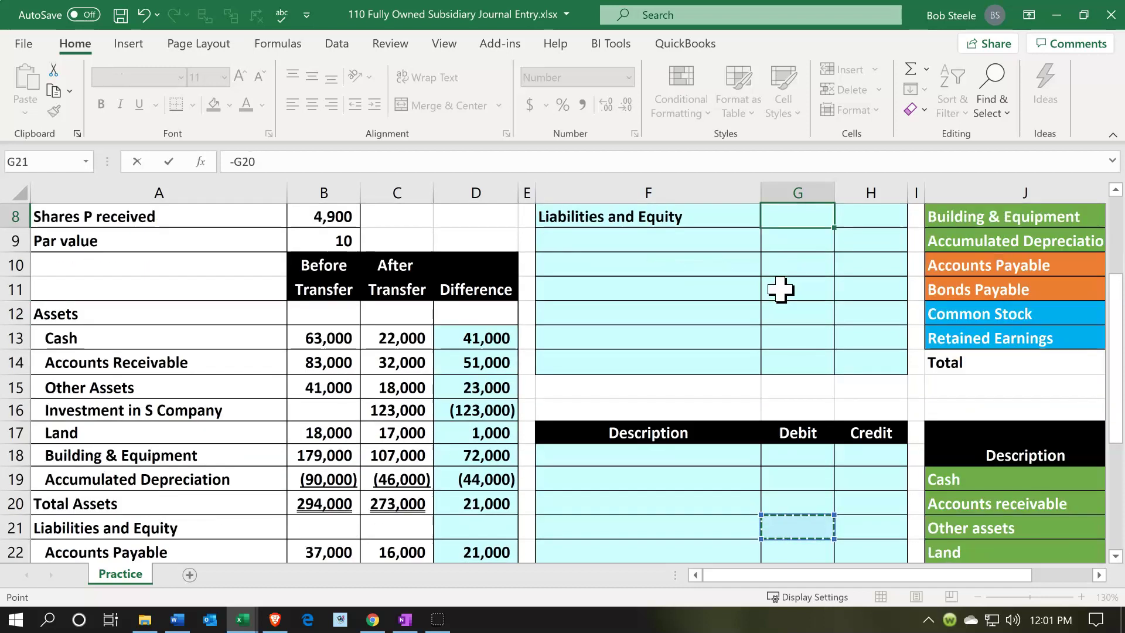
key(Down)
key(Down)
key(Down)
key(Left)
key(Left)
key(Left)
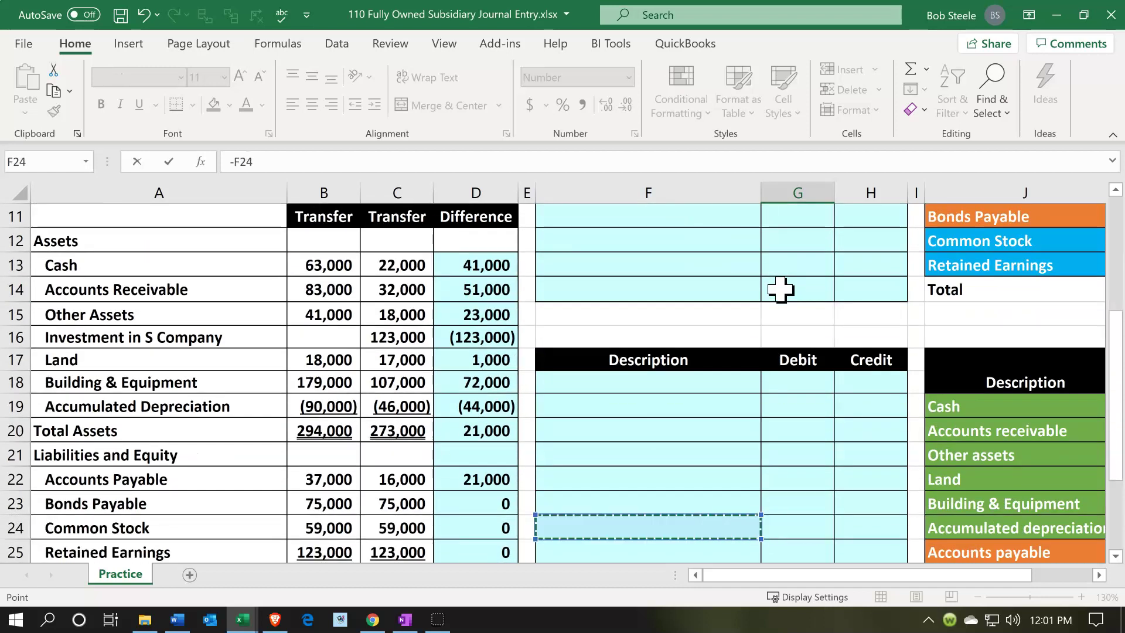
key(Up)
key(Up)
key(Return)
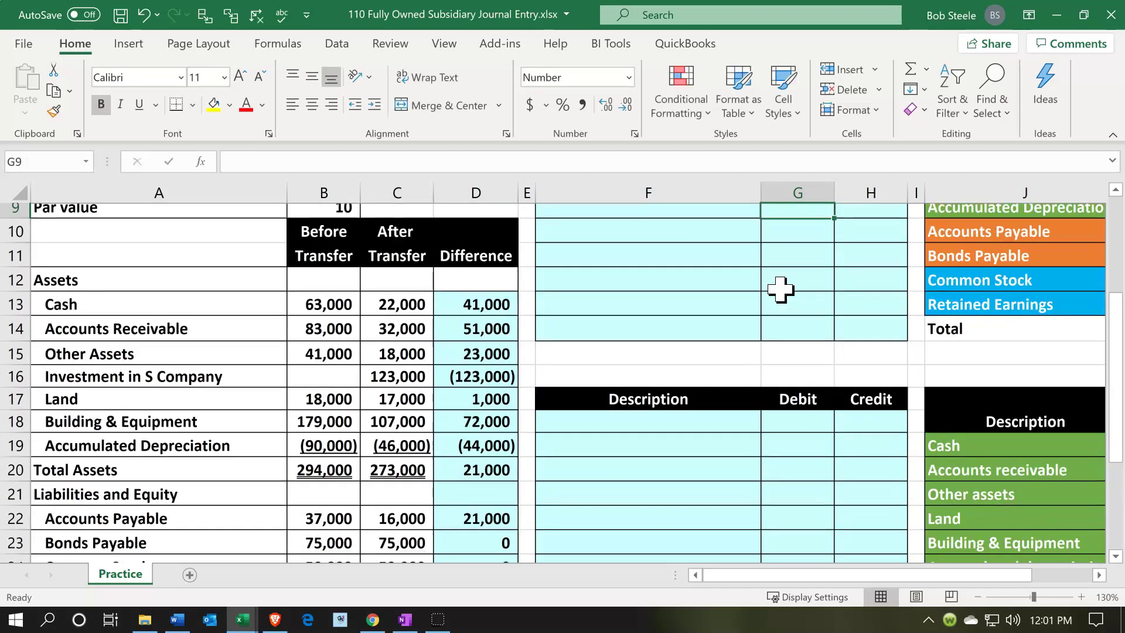
Remove the minus sign from the debit formula in G8, making it =D22
scroll(779, 288, up, 1)
double_click(783, 339)
key(BackSpace)
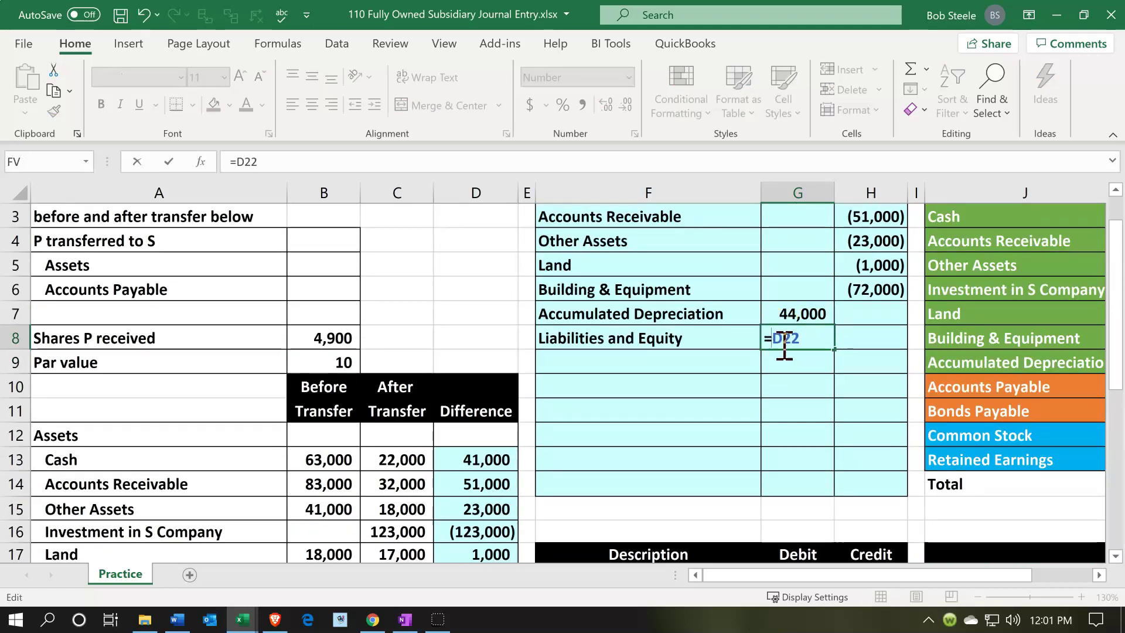
key(Return)
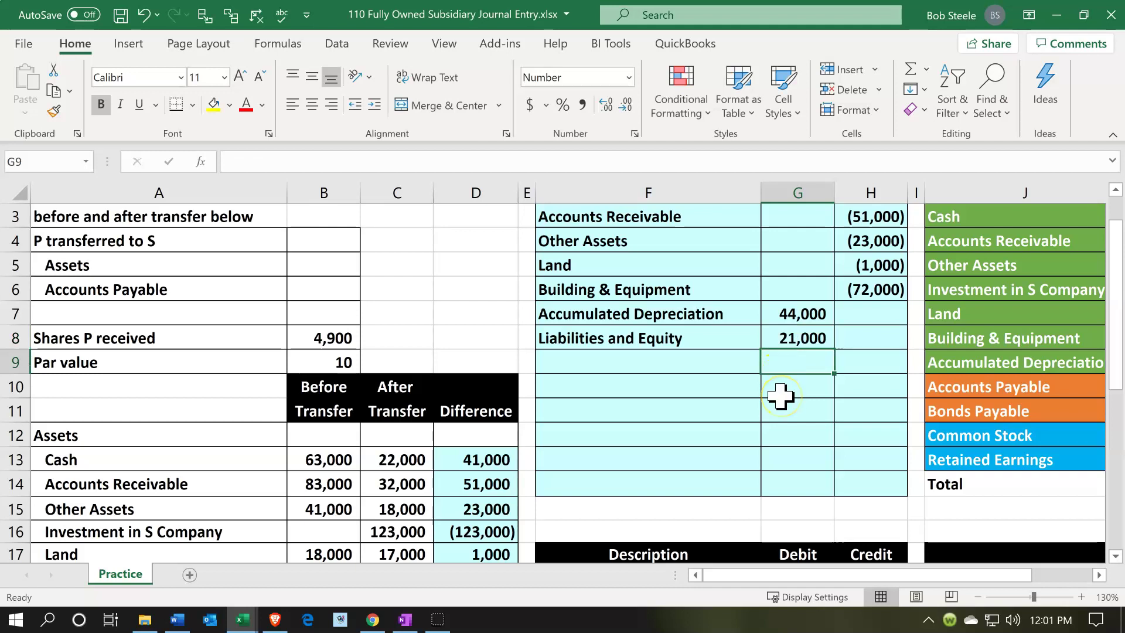
Review the recorded journal entry lines and check the sum of the debits and credits in G2:H9
scroll(781, 396, up, 1)
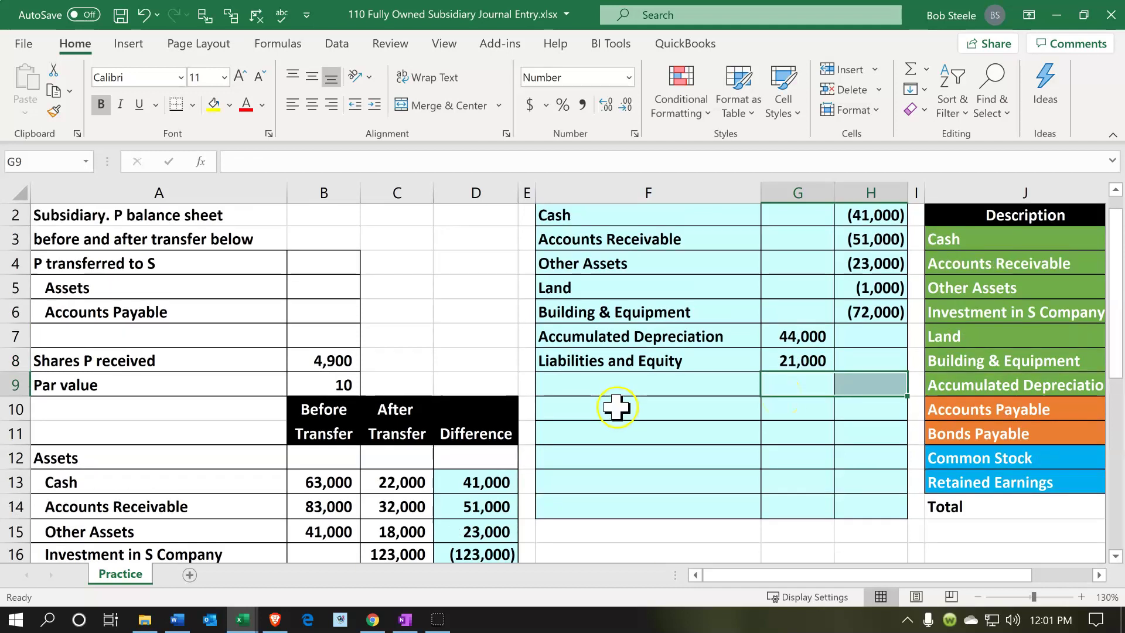
click(692, 406)
scroll(692, 404, up, 1)
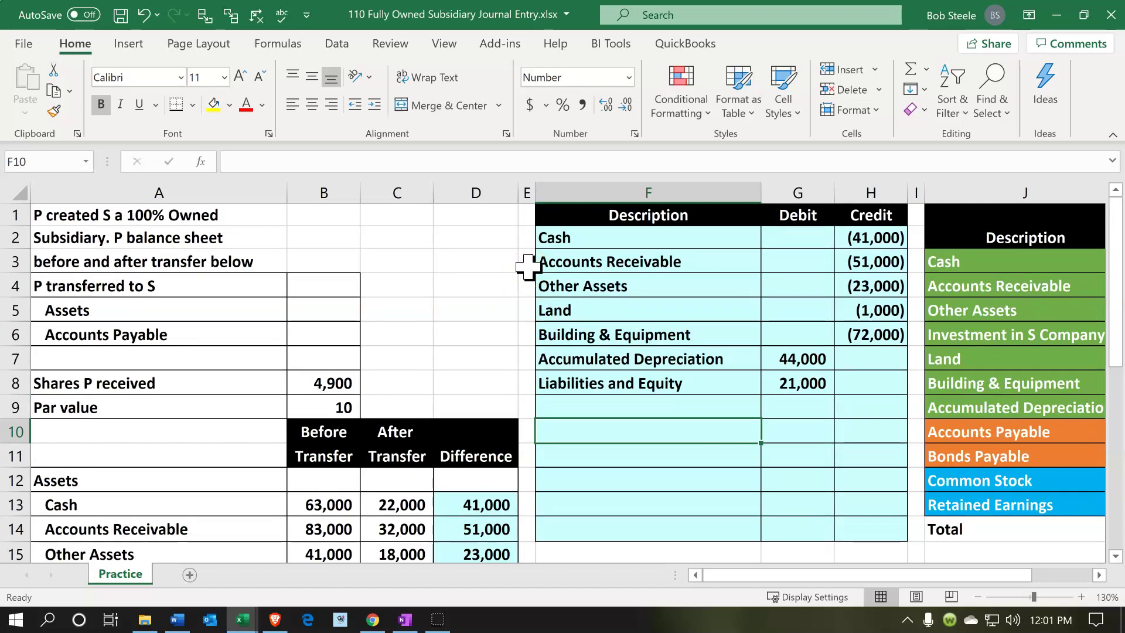
click(592, 231)
key(Down)
key(Down)
key(Down)
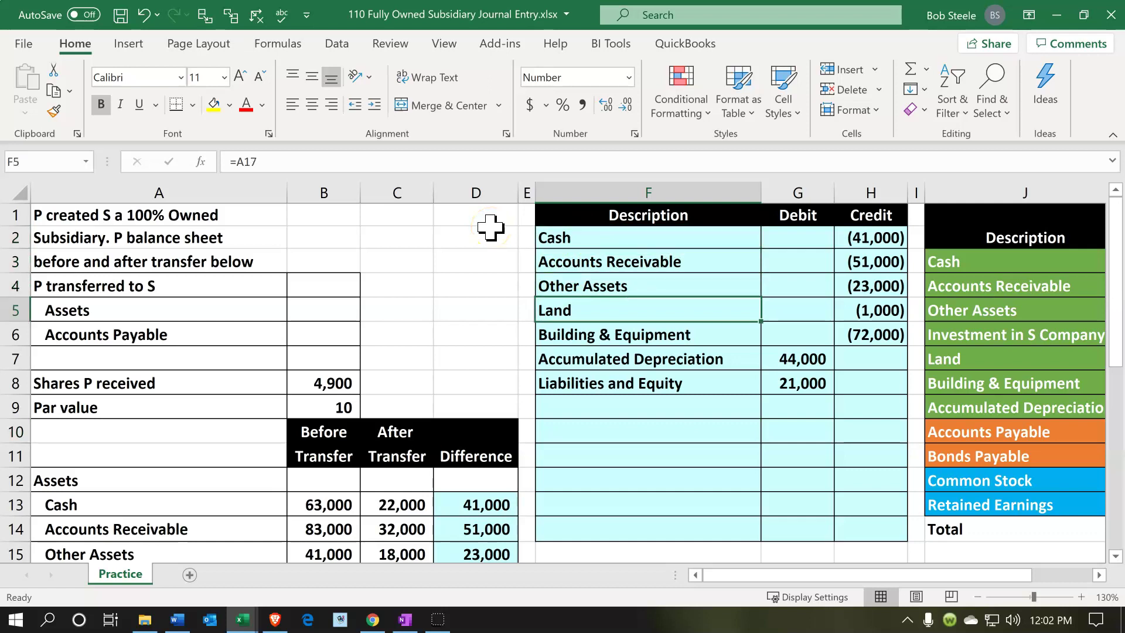
key(Down)
key(Down)
key(Down)
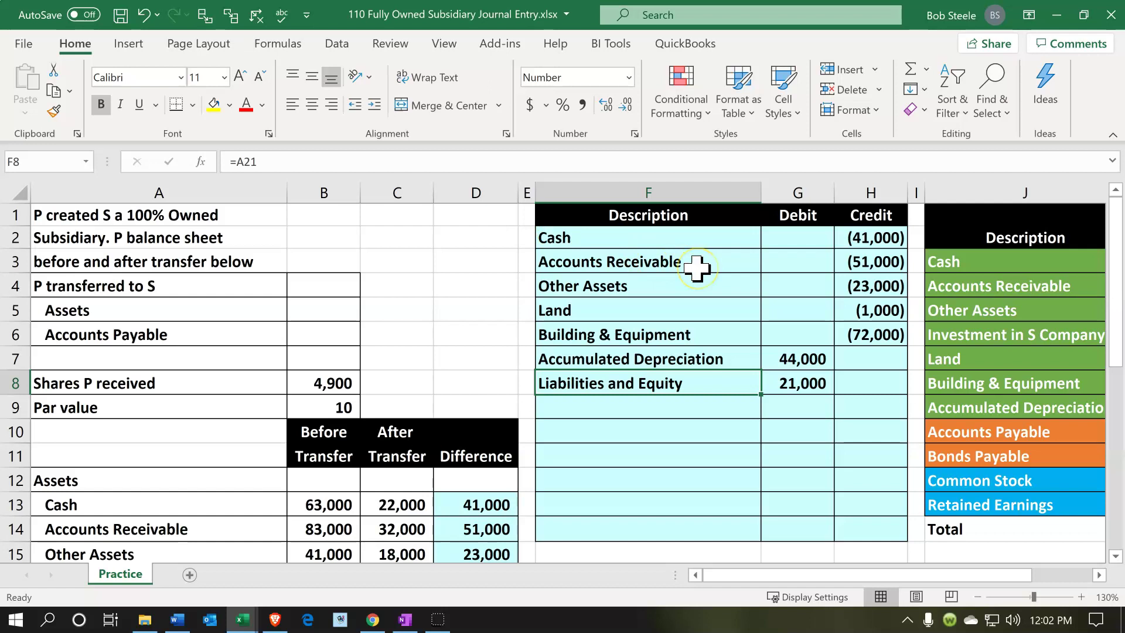
drag(813, 240, 837, 403)
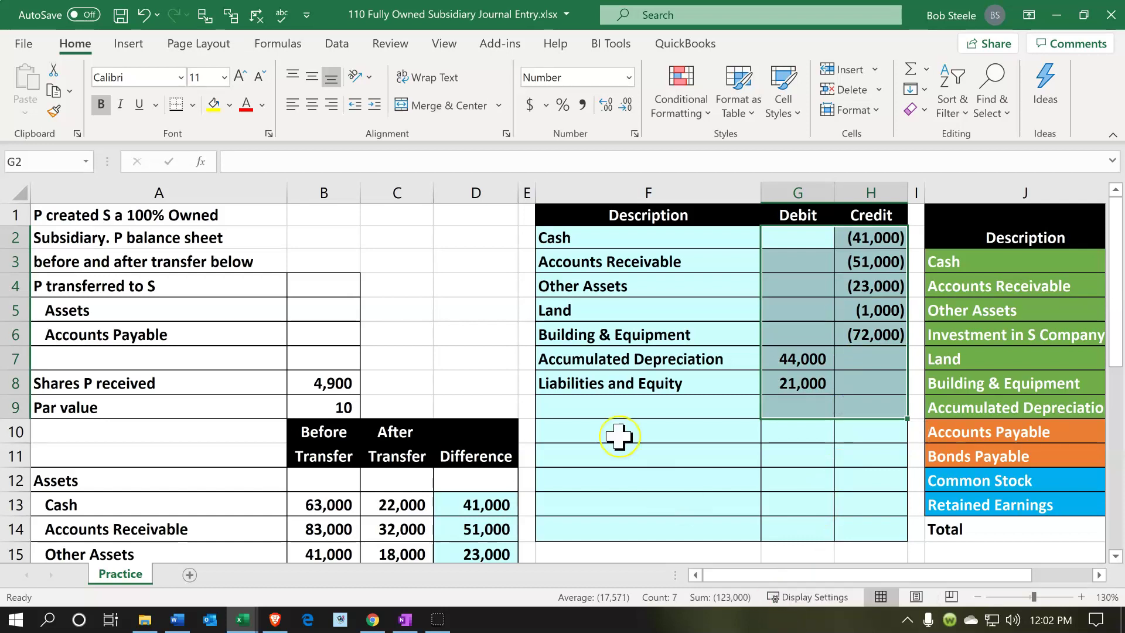
Fill the eighth journal entry description in F9 with Investment in S Company by linking it to A16
scroll(619, 437, down, 1)
scroll(619, 437, down, 1)
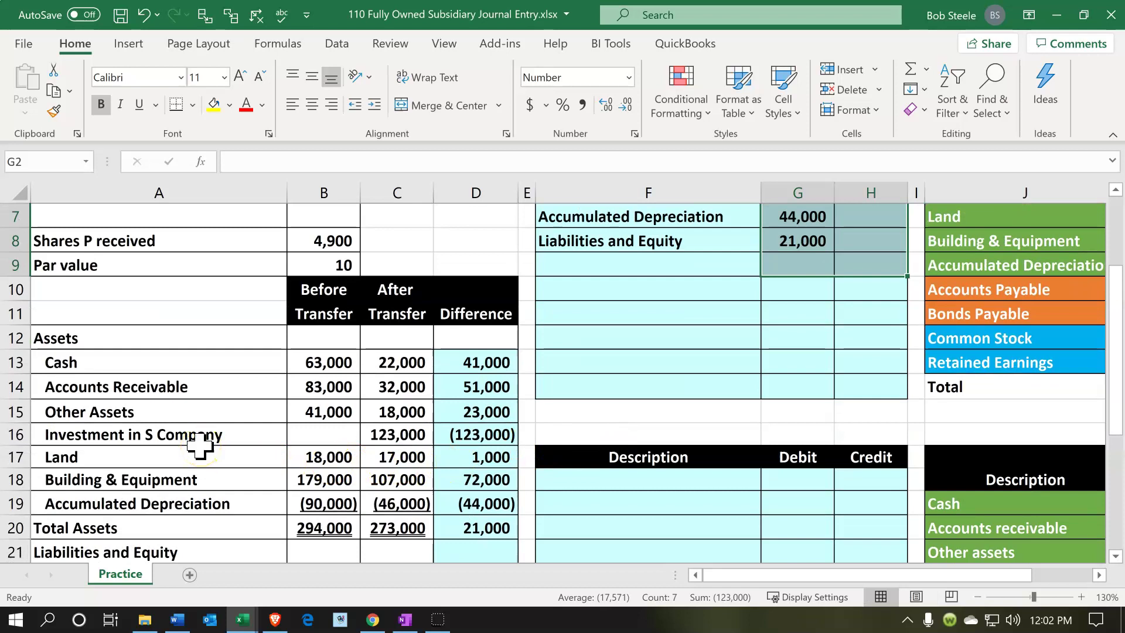
click(685, 335)
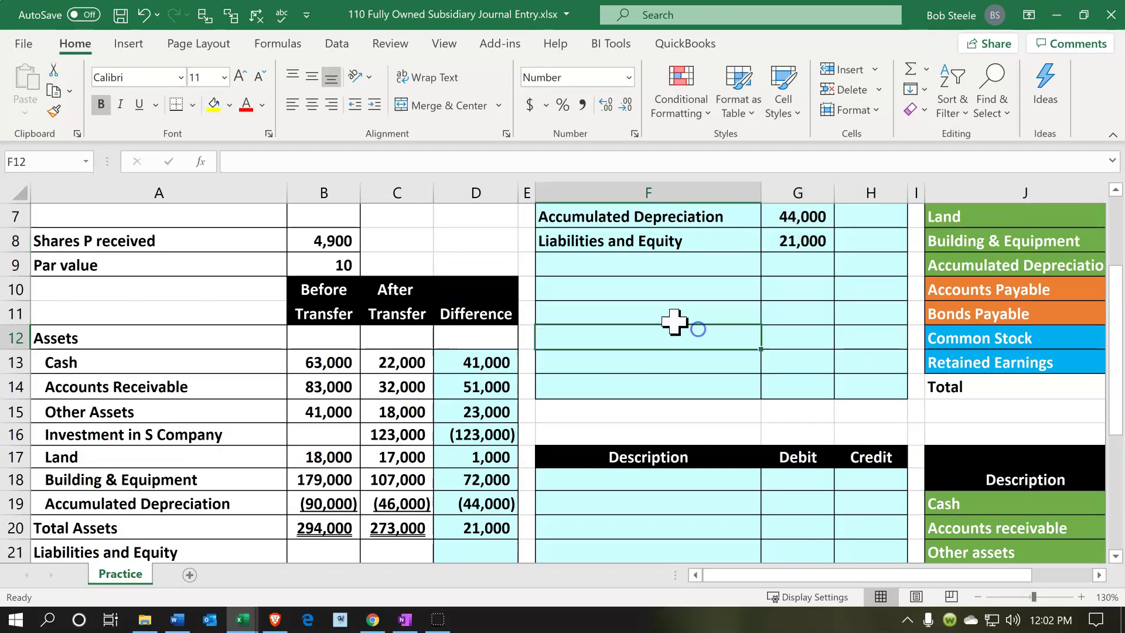
click(624, 272)
text(=)
key(Down)
key(Down)
key(Down)
key(Down)
key(Down)
key(Down)
key(Down)
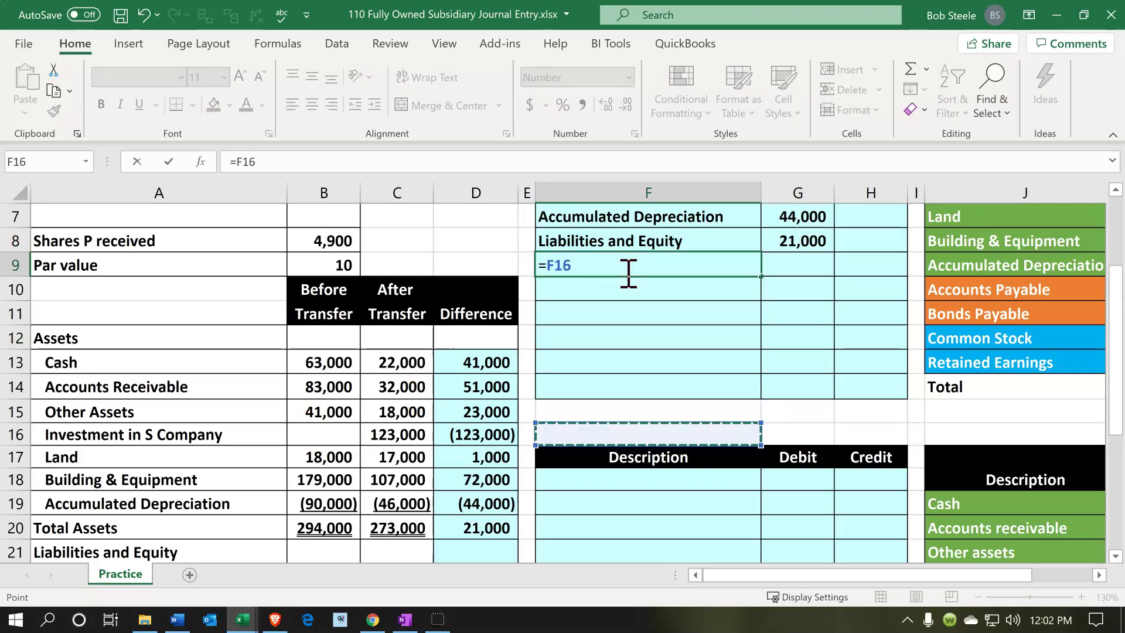
key(Left)
key(Left)
key(Left)
key(Left)
key(Left)
key(Return)
Debit Investment in S Company in G9 with the balancing amount, using the negative sum of G2:H8
key(Up)
key(Right)
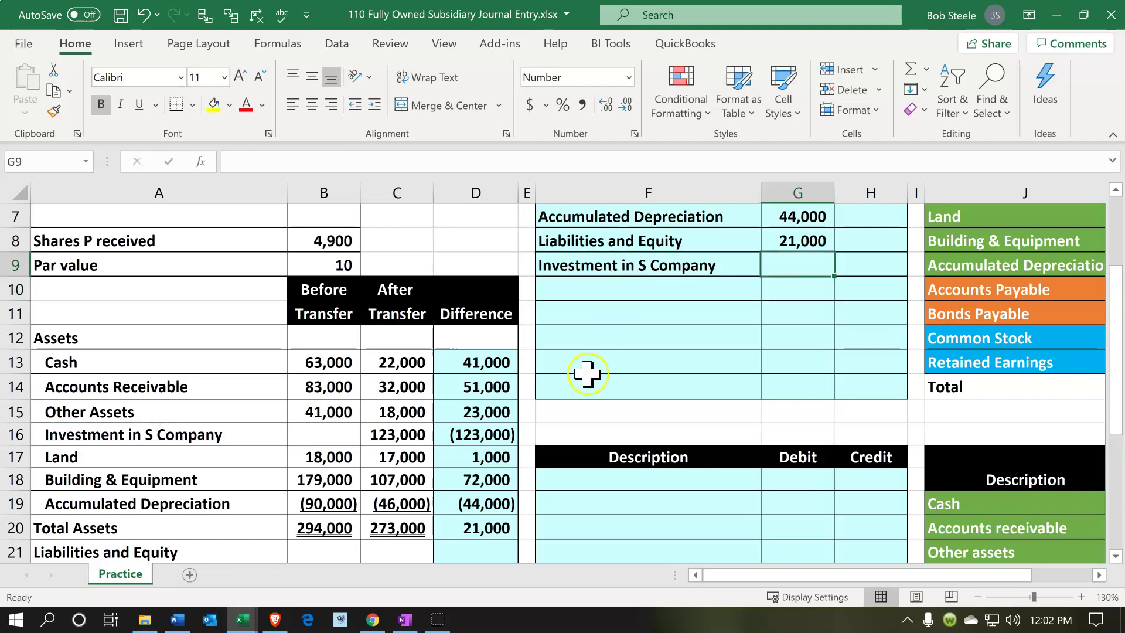
scroll(545, 419, up, 2)
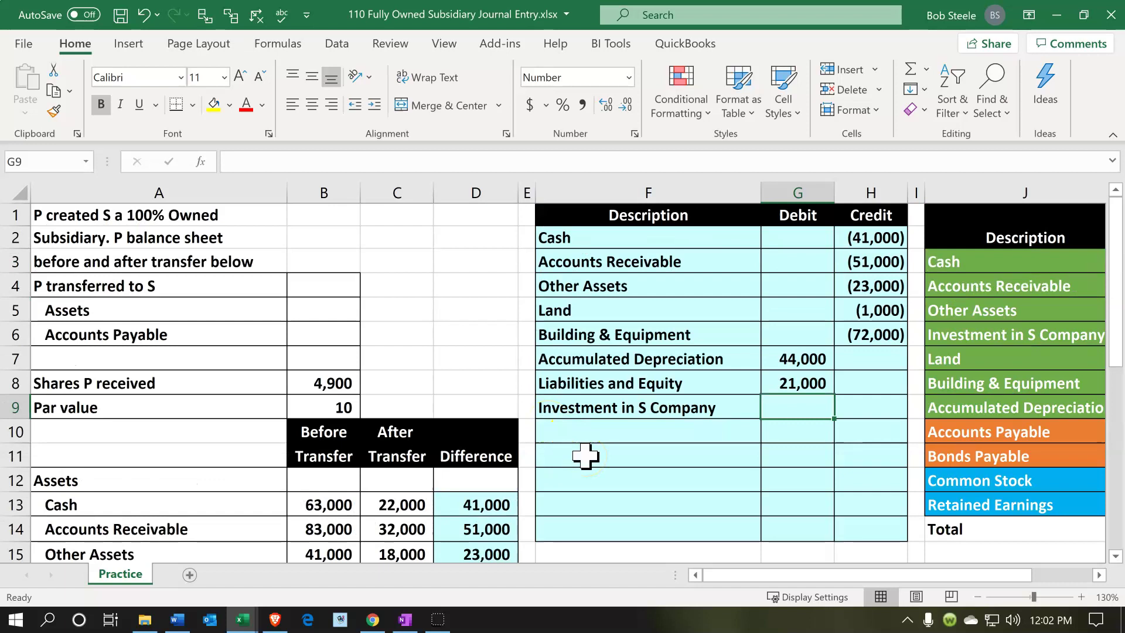
text(-su)
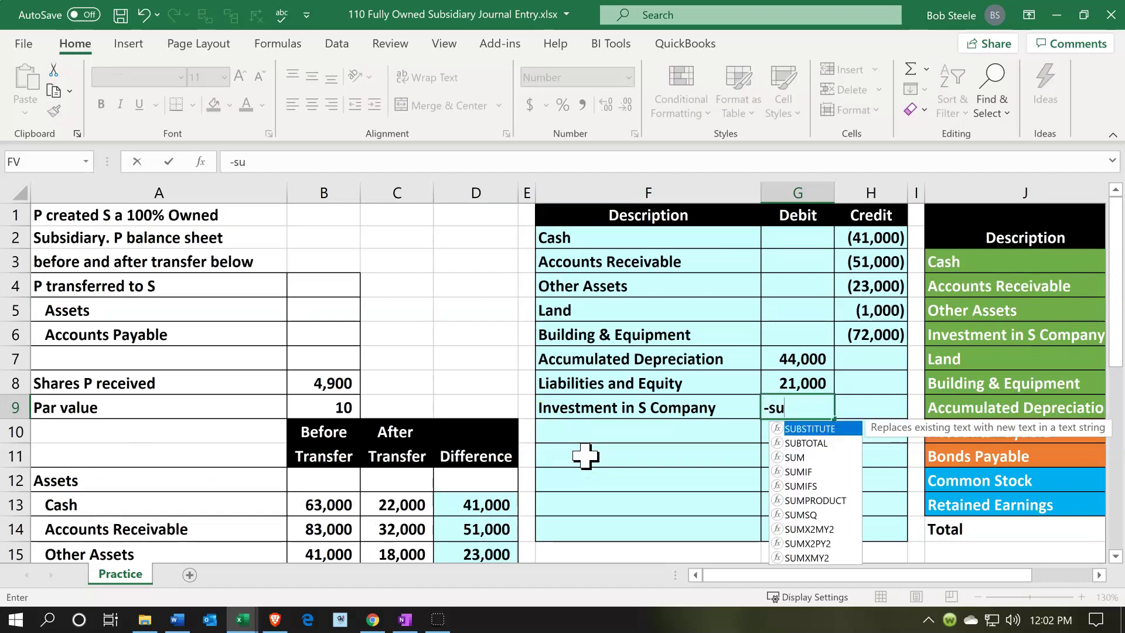
text(m()
key(Up)
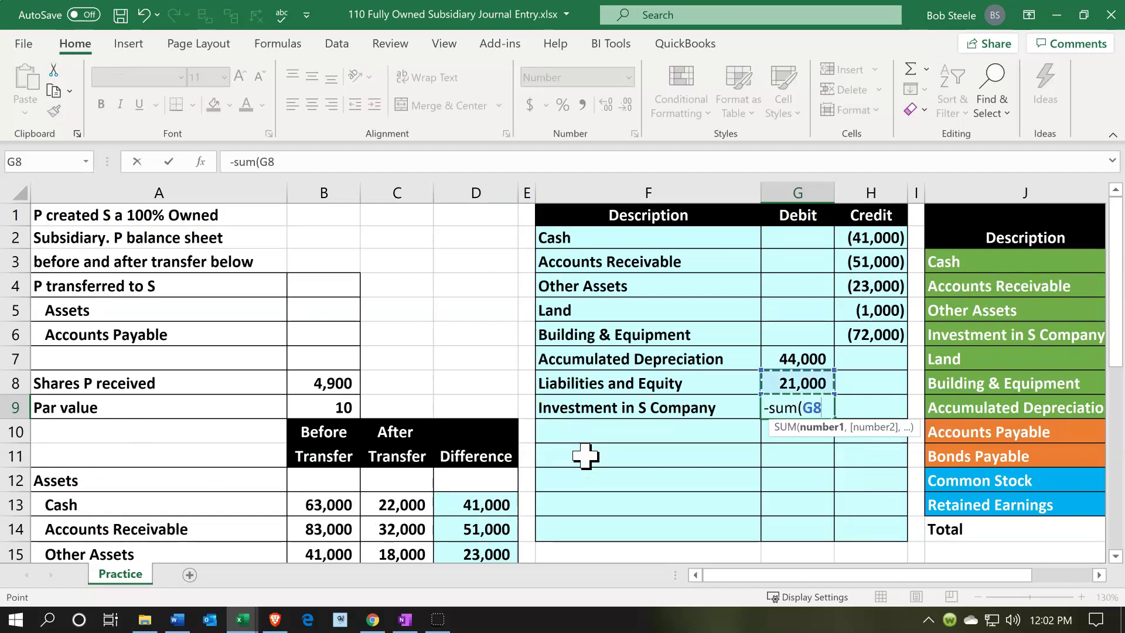
key(shift+Right)
key(shift+Up)
key(shift+Up)
key(shift+Up)
key(shift+Up)
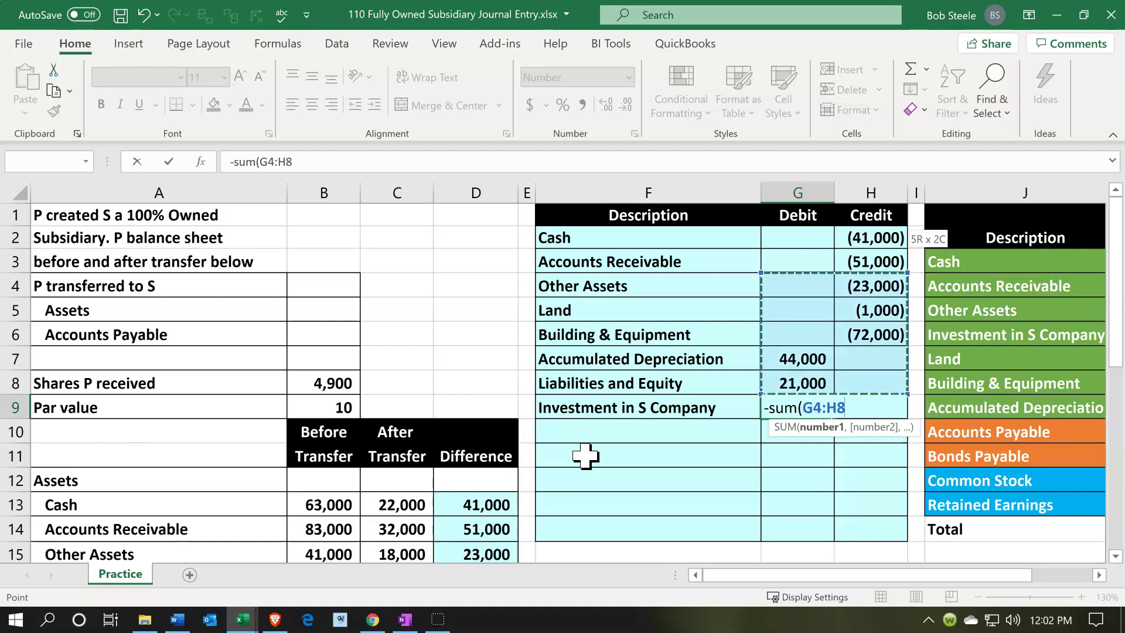
key(shift+Up)
key(shift+Up)
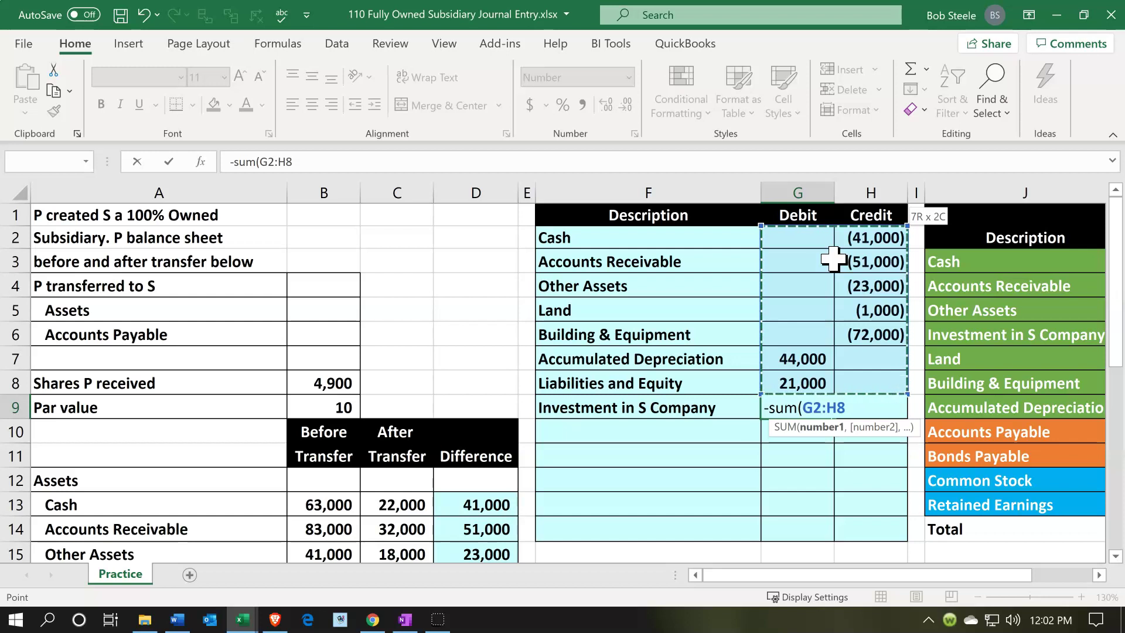
key(Return)
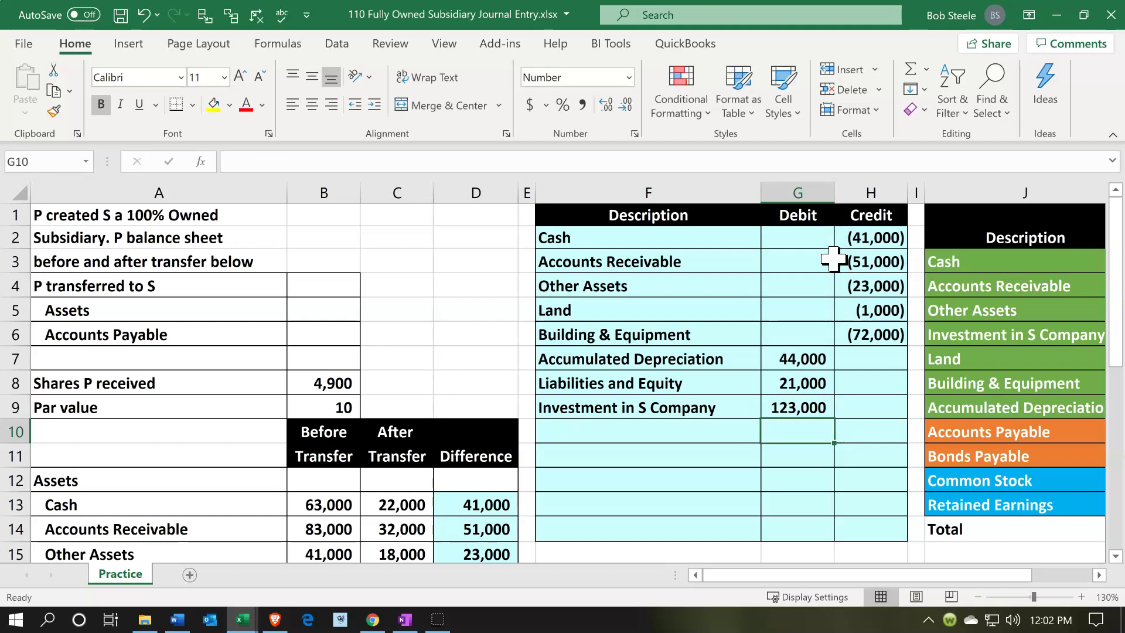
Check the sum of the journal entry's debits in column G and of its credits in H2:H6
key(Right)
key(Right)
key(Right)
key(Right)
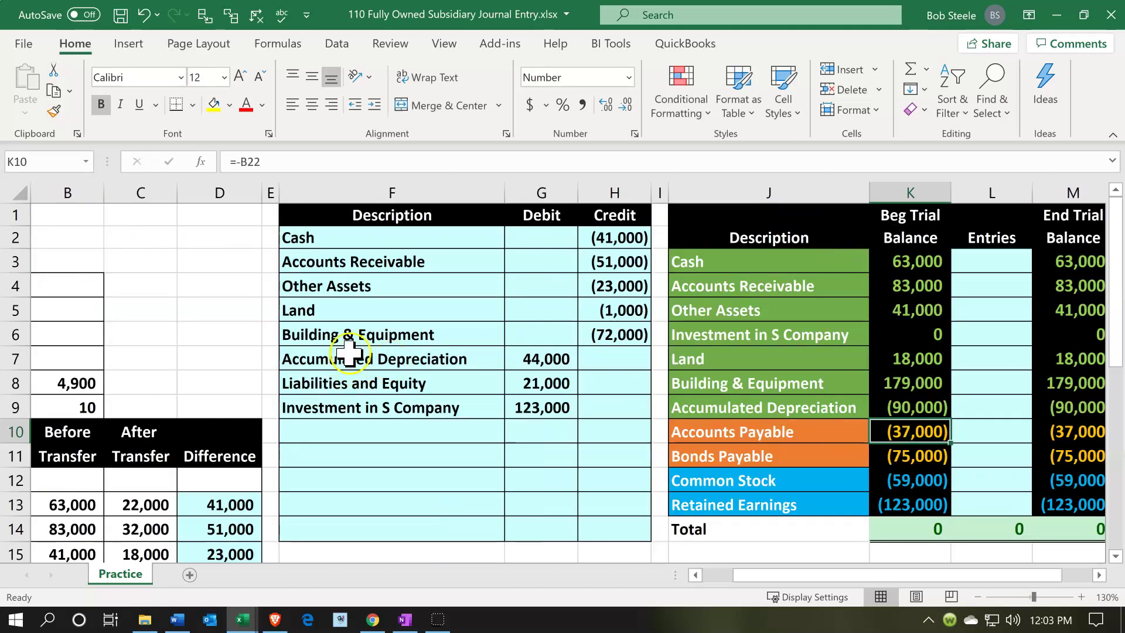
key(Right)
key(Right)
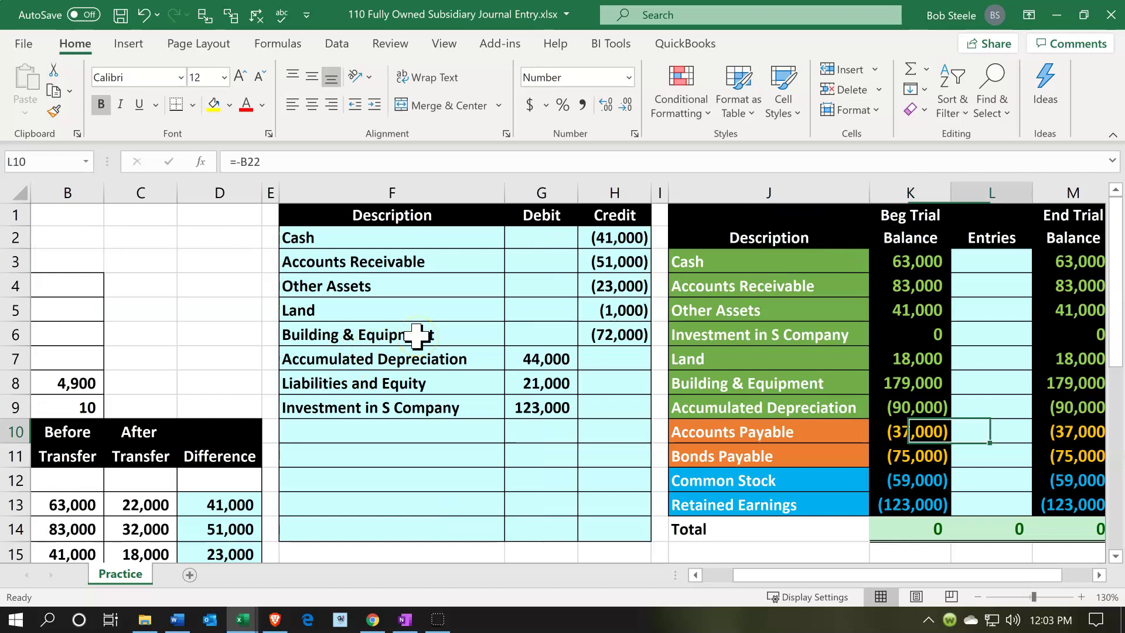
key(Left)
key(Up)
key(Up)
key(Up)
key(Up)
key(Up)
key(Up)
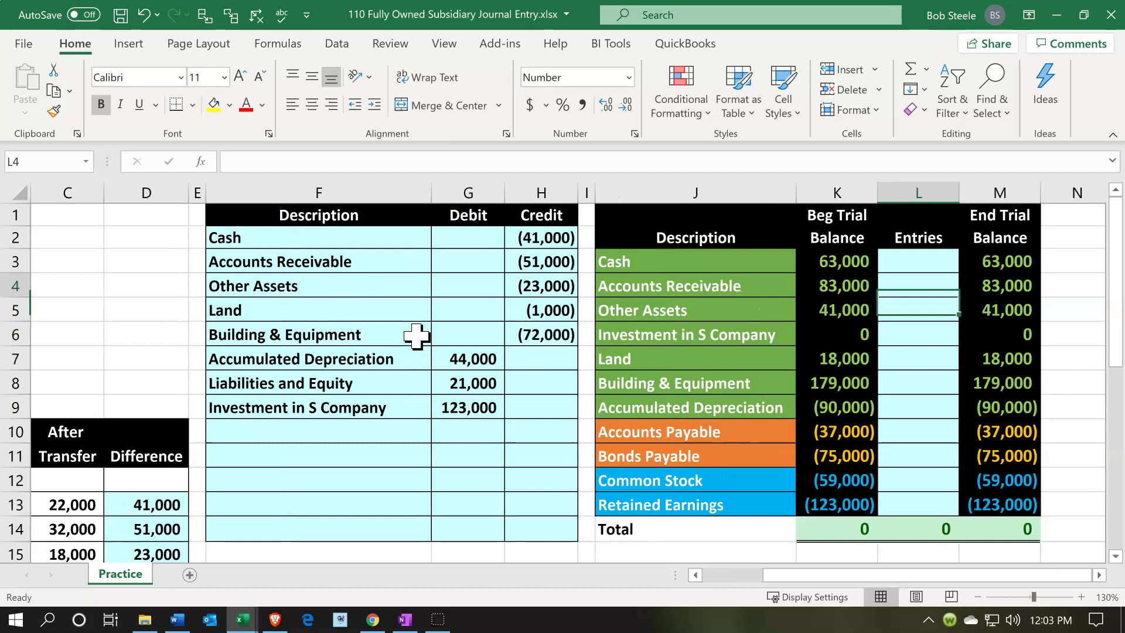
drag(469, 286, 467, 413)
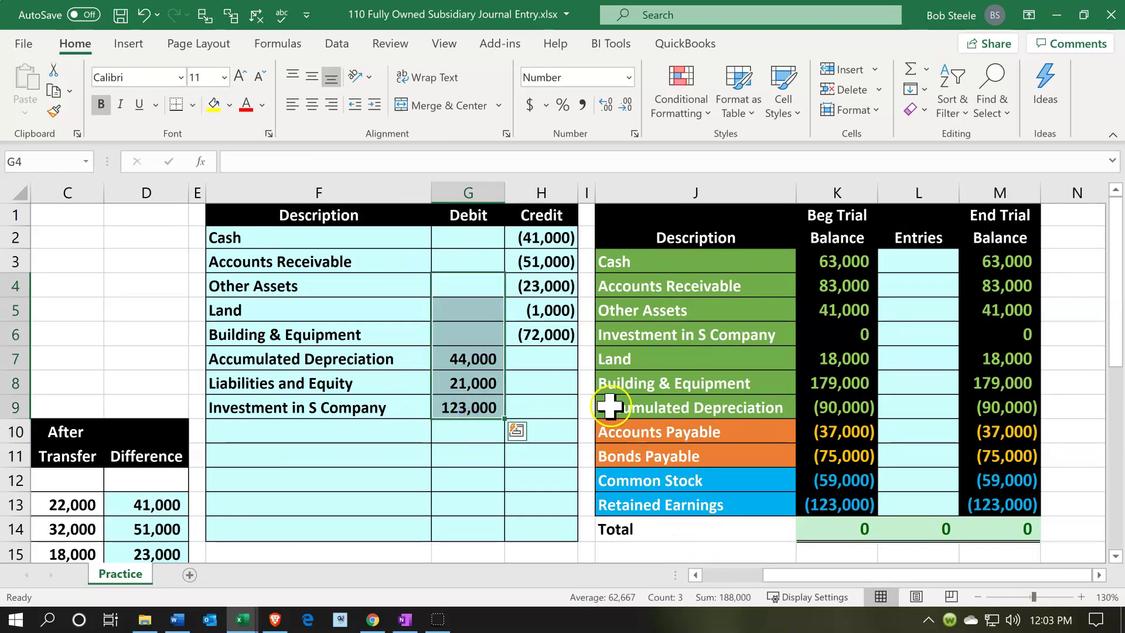
click(540, 258)
drag(536, 238, 536, 336)
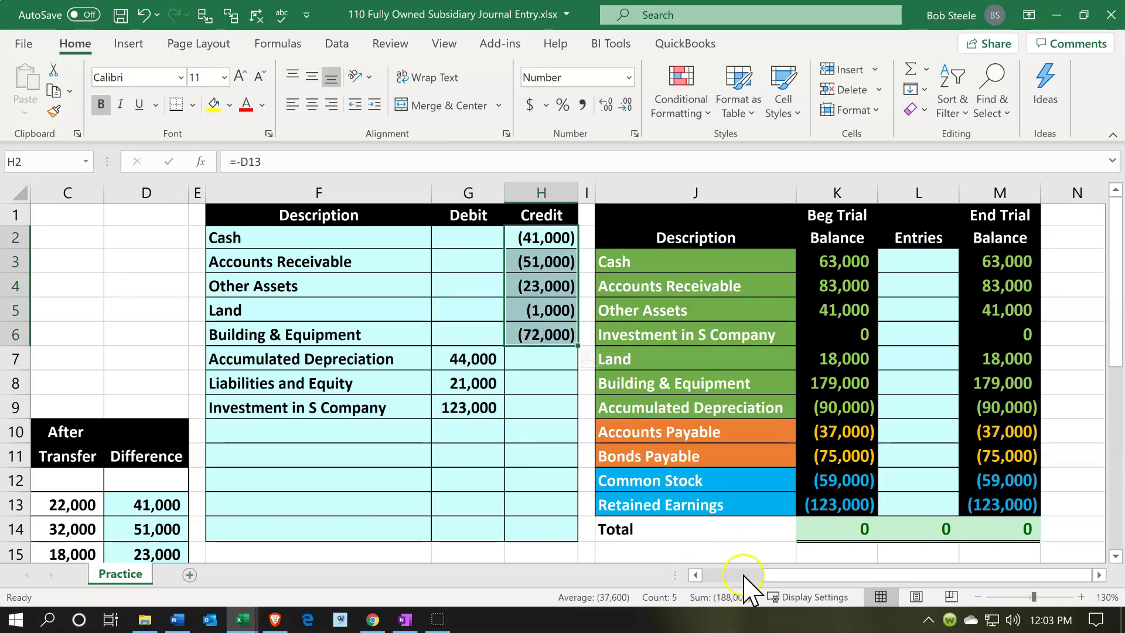
Post the Cash credit to the trial balance's Entries column by linking L3 to H2
click(911, 266)
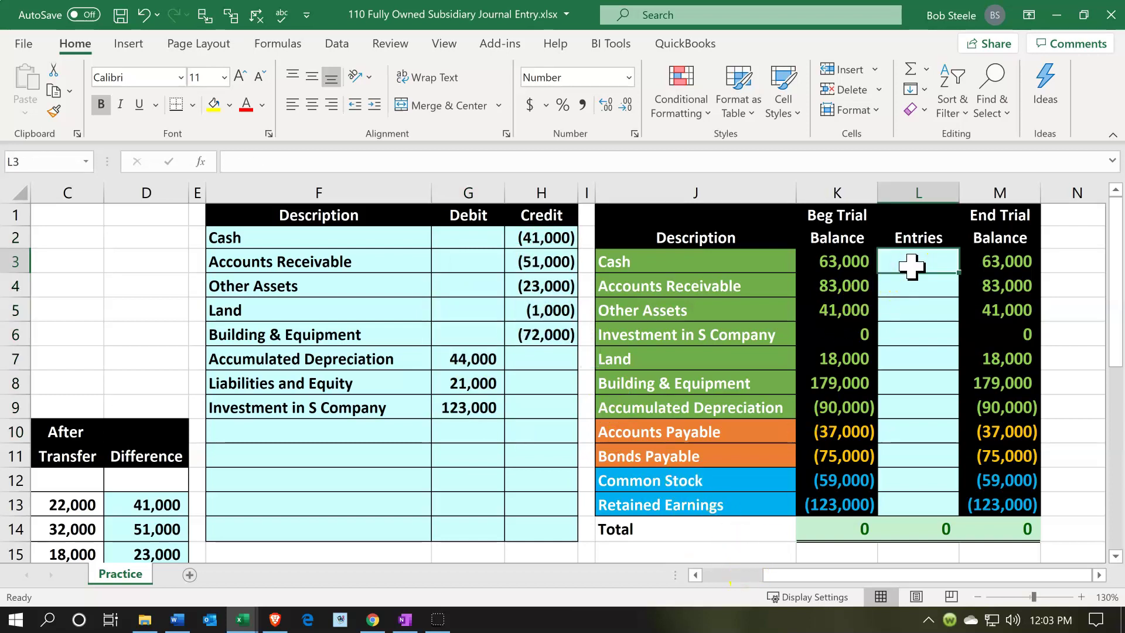
text(=)
key(Left)
key(Left)
key(Left)
key(Left)
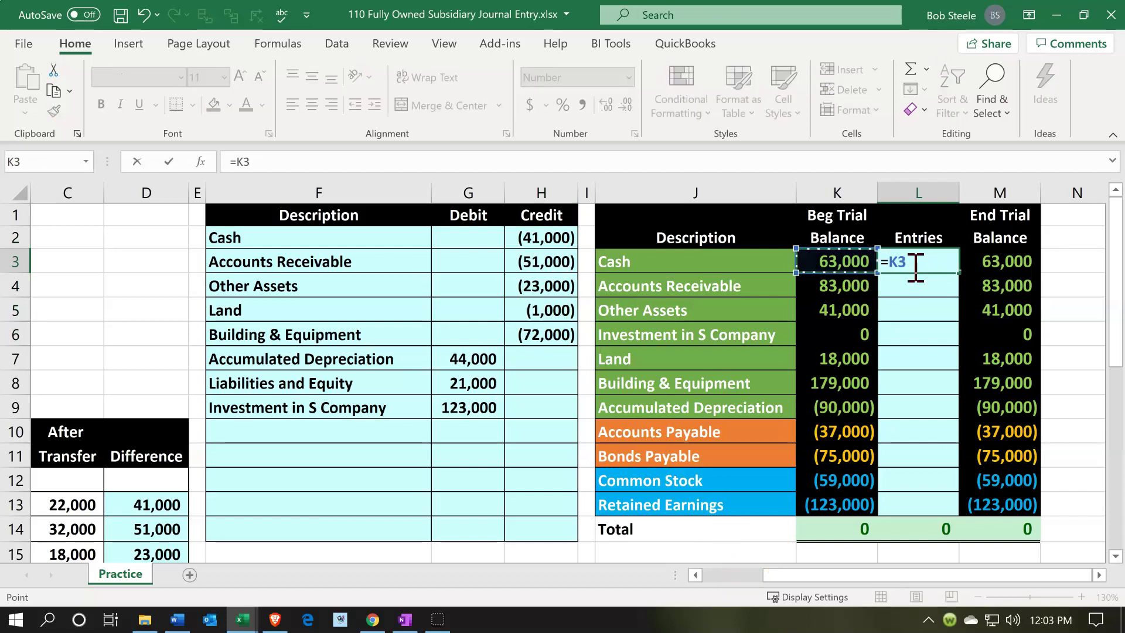
key(Up)
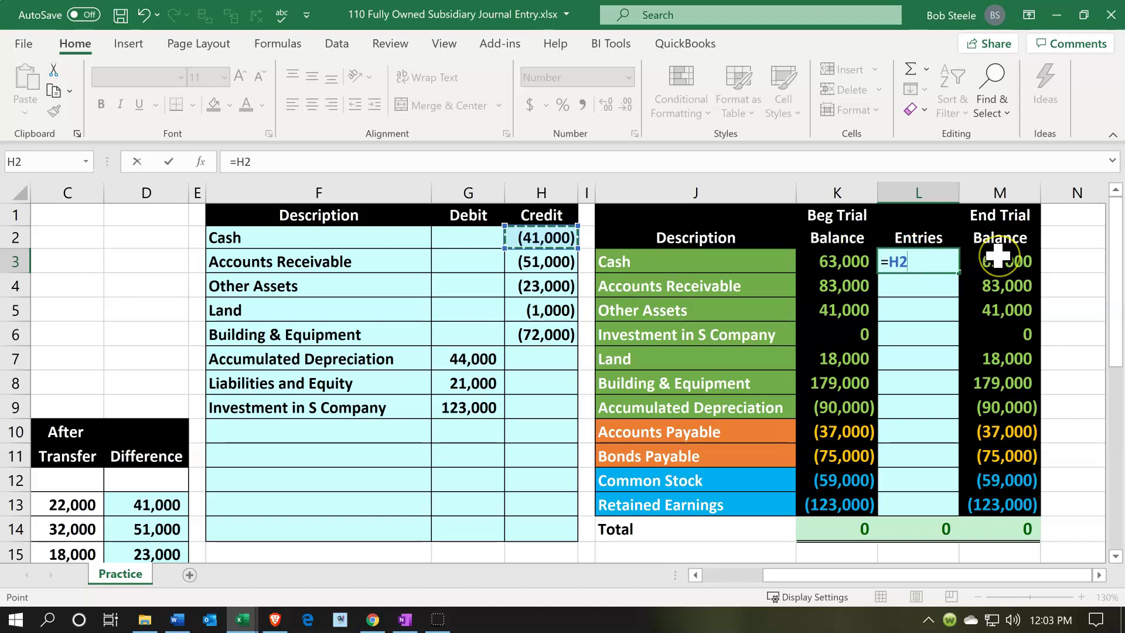
key(Return)
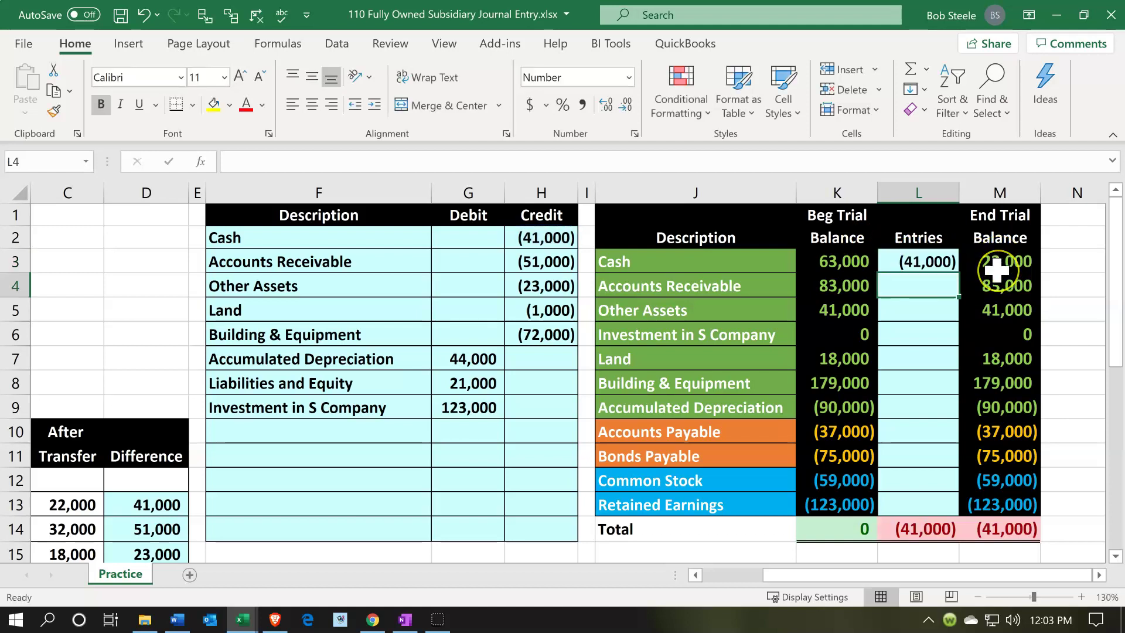
Compare Cash on the before-and-after transfer balance sheet with its beginning, entry and ending amounts in the trial balance
click(138, 509)
key(Left)
key(Left)
key(Left)
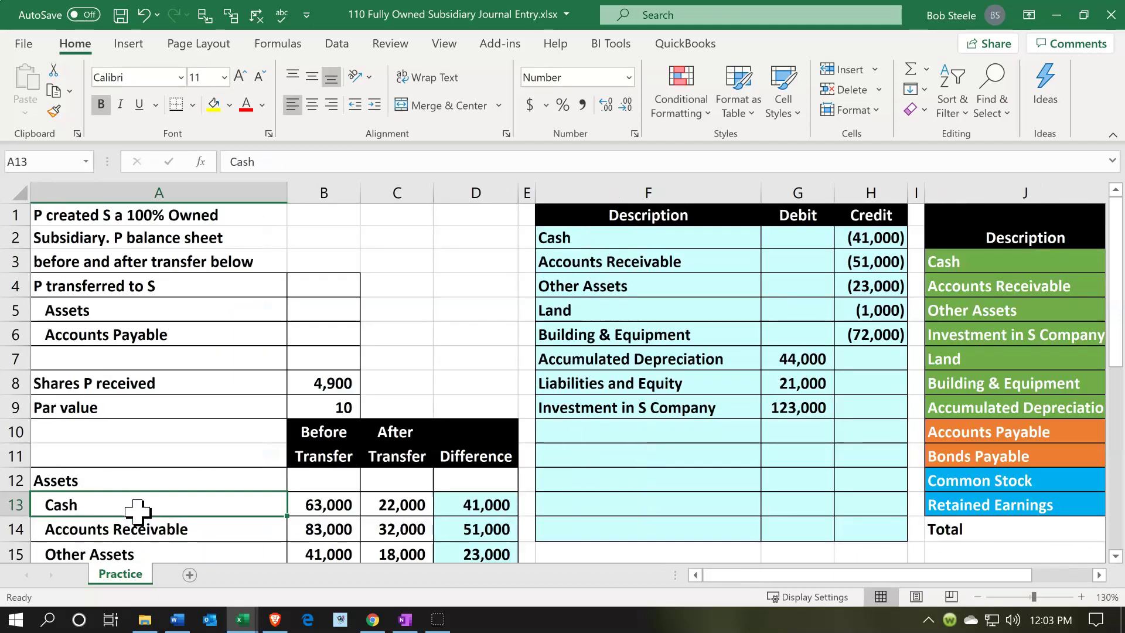
key(Right)
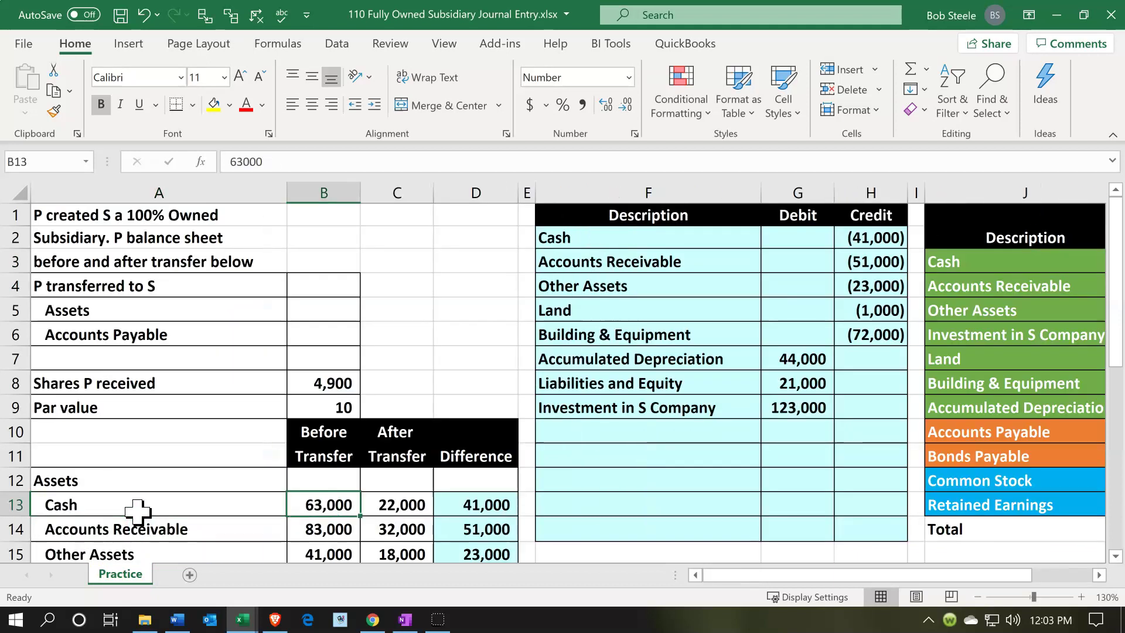
key(Right)
key(Right)
key(Right)
key(Right)
key(Right)
key(Right)
key(Right)
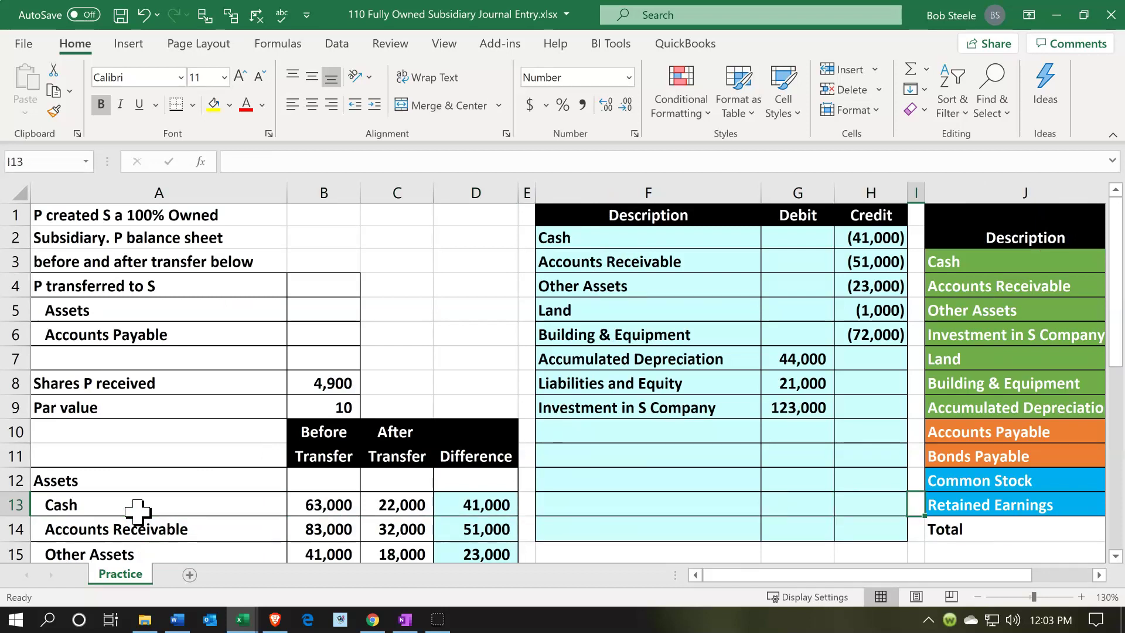
key(Right)
key(Right)
key(Right)
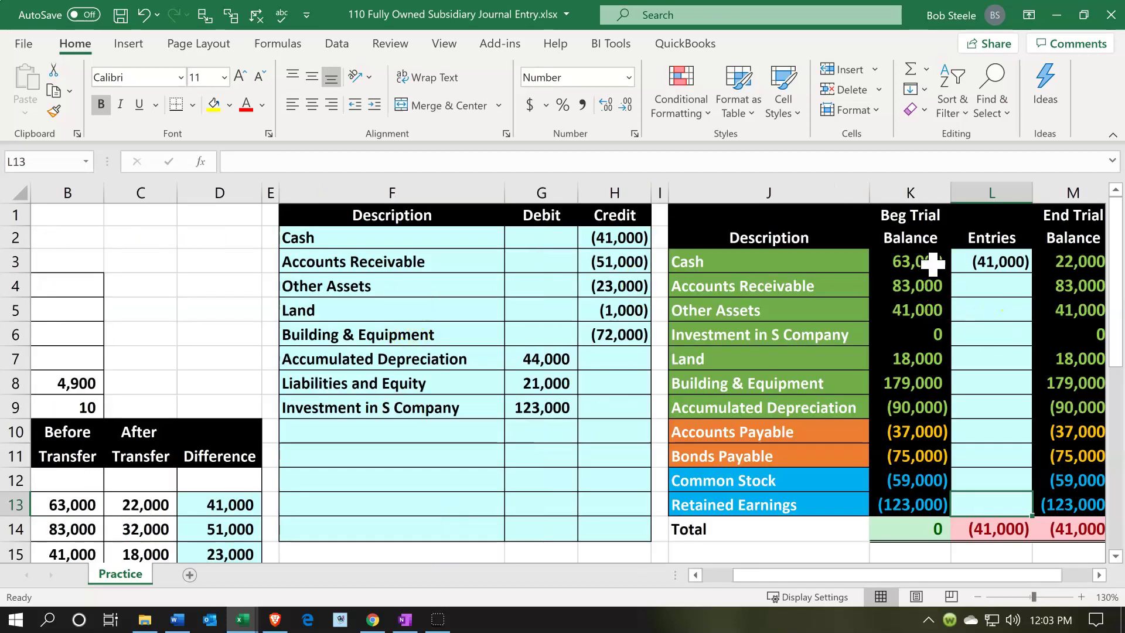
click(976, 262)
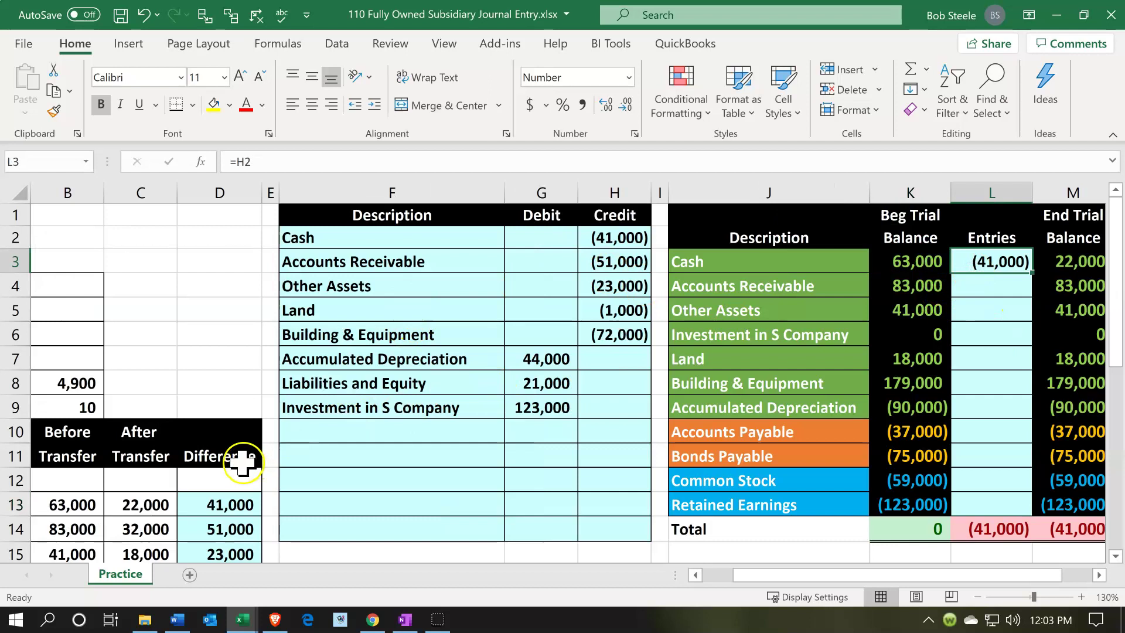
click(167, 502)
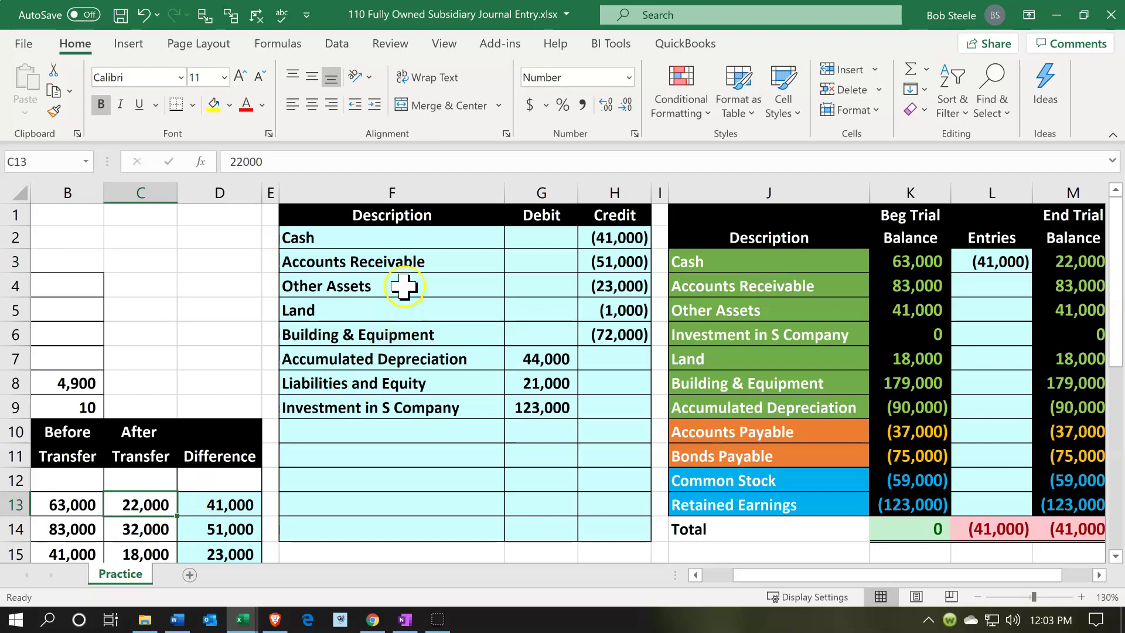
Post the Accounts Receivable credit to the trial balance's Entries column by linking L4 to H3
click(414, 256)
key(Up)
key(Up)
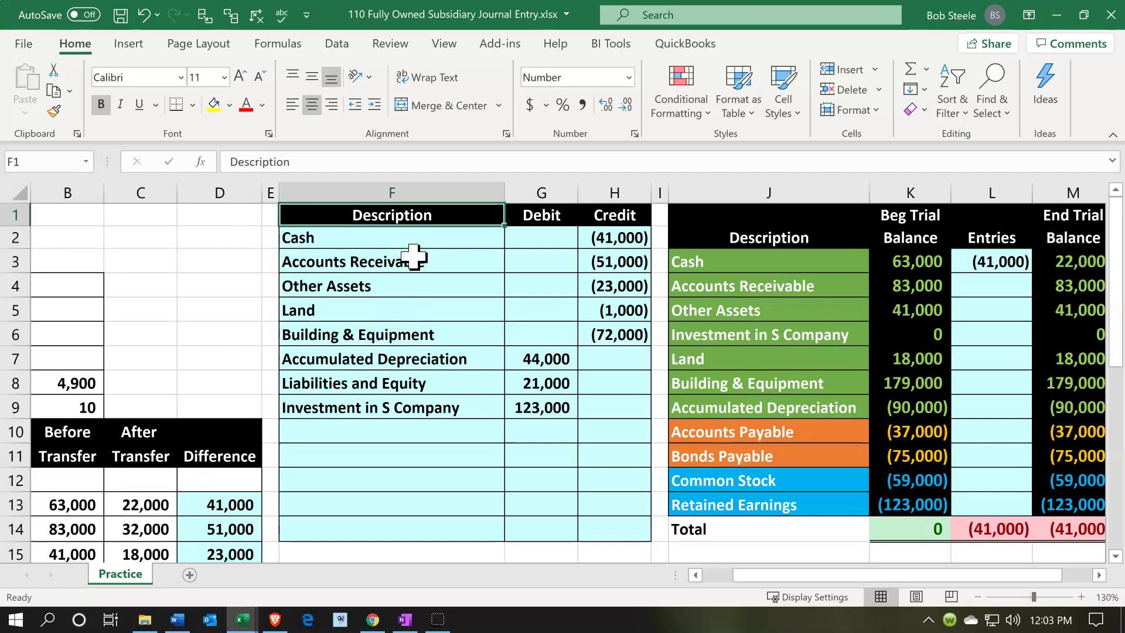
key(Right)
key(Right)
key(Right)
key(Right)
key(Right)
key(Right)
key(Right)
key(Right)
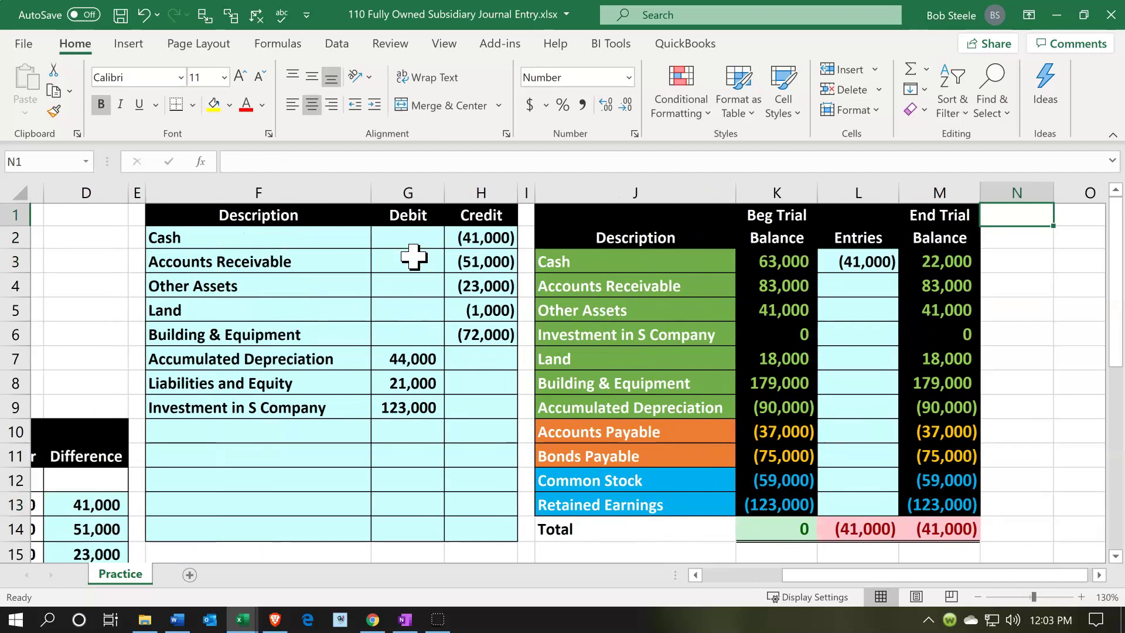
key(Left)
key(Left)
key(Left)
key(Down)
key(Down)
key(Down)
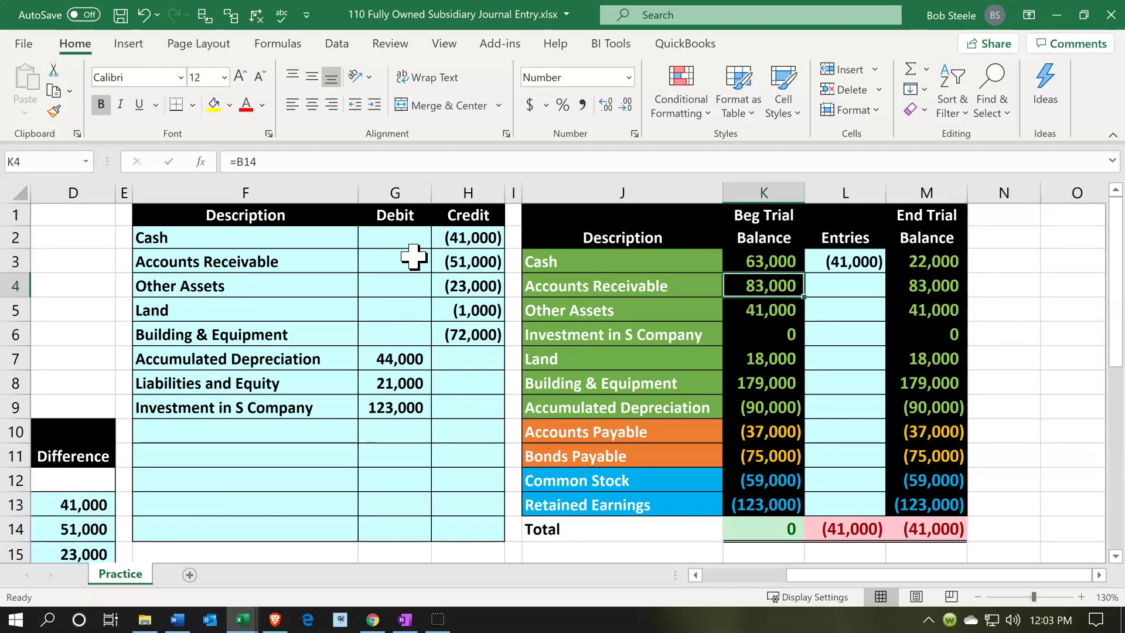
key(Right)
text(=)
key(Left)
key(Left)
key(Left)
key(Left)
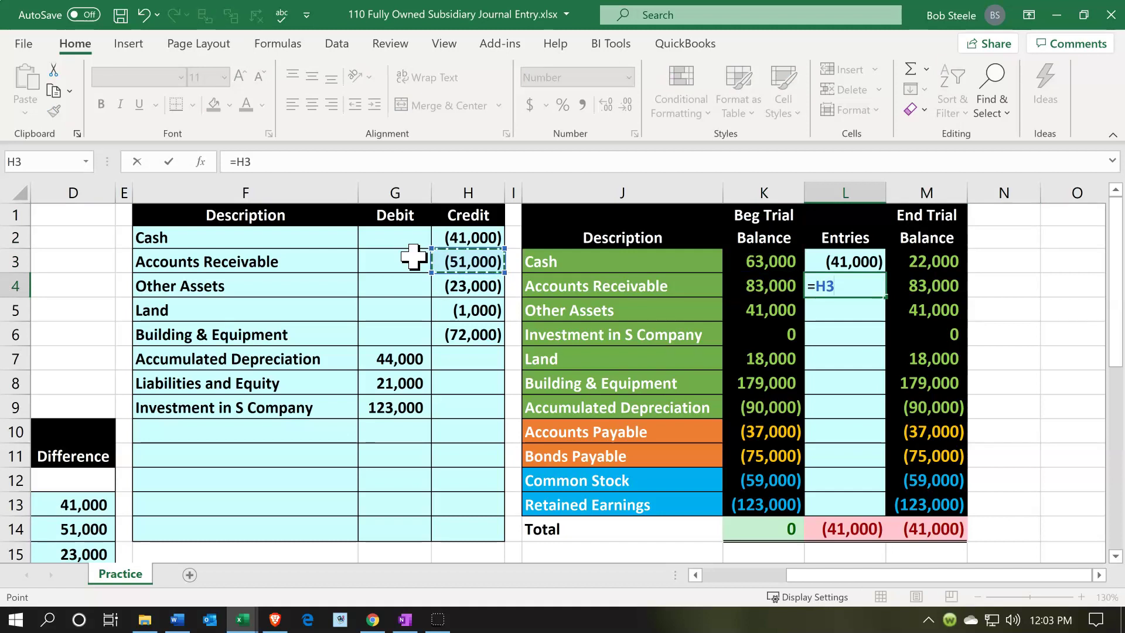
key(Return)
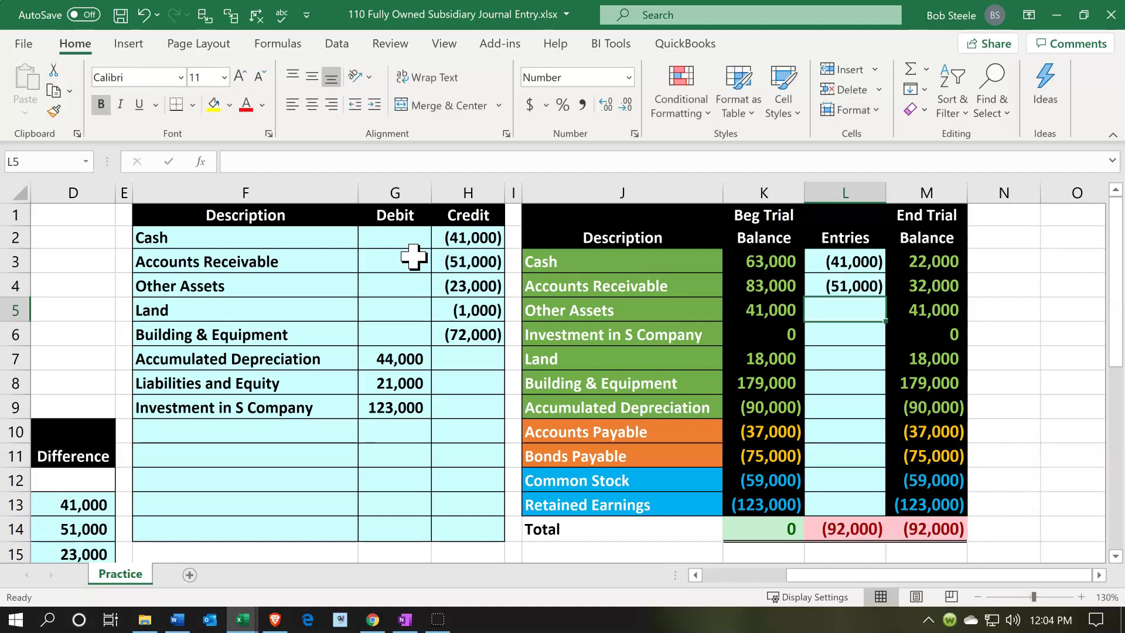
Post the Other Assets credit to the trial balance's Entries column by linking L5 to H4
text(=)
key(Left)
key(Left)
key(Left)
key(Left)
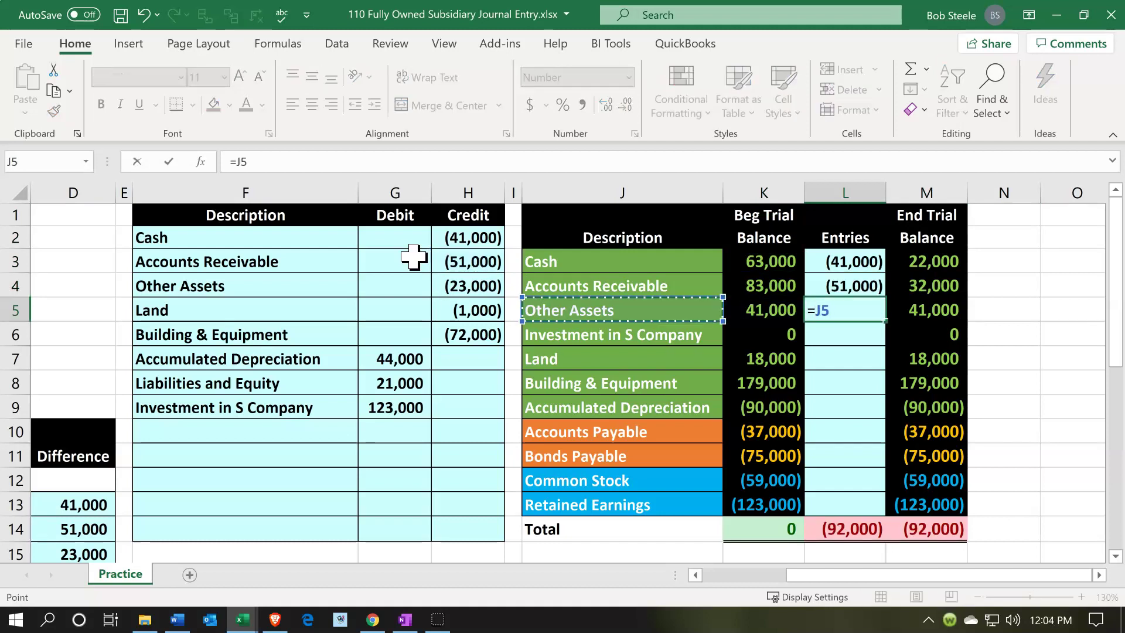
key(Up)
key(Return)
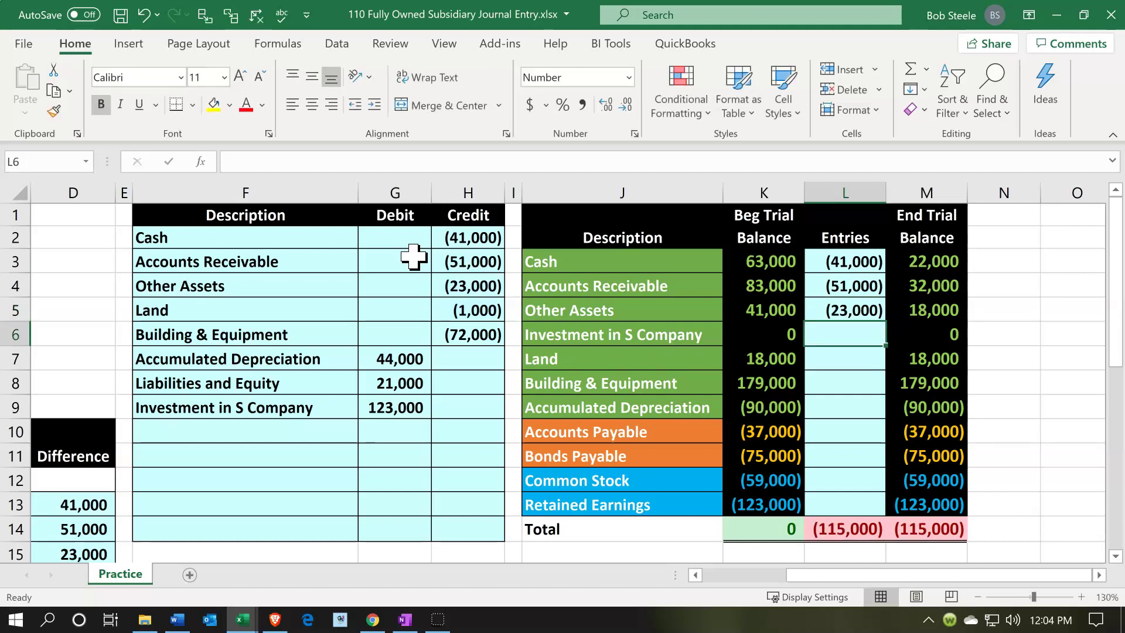
Post the Land credit to the trial balance in L7 by linking it to H5, leaving Investment in S Company blank
click(824, 362)
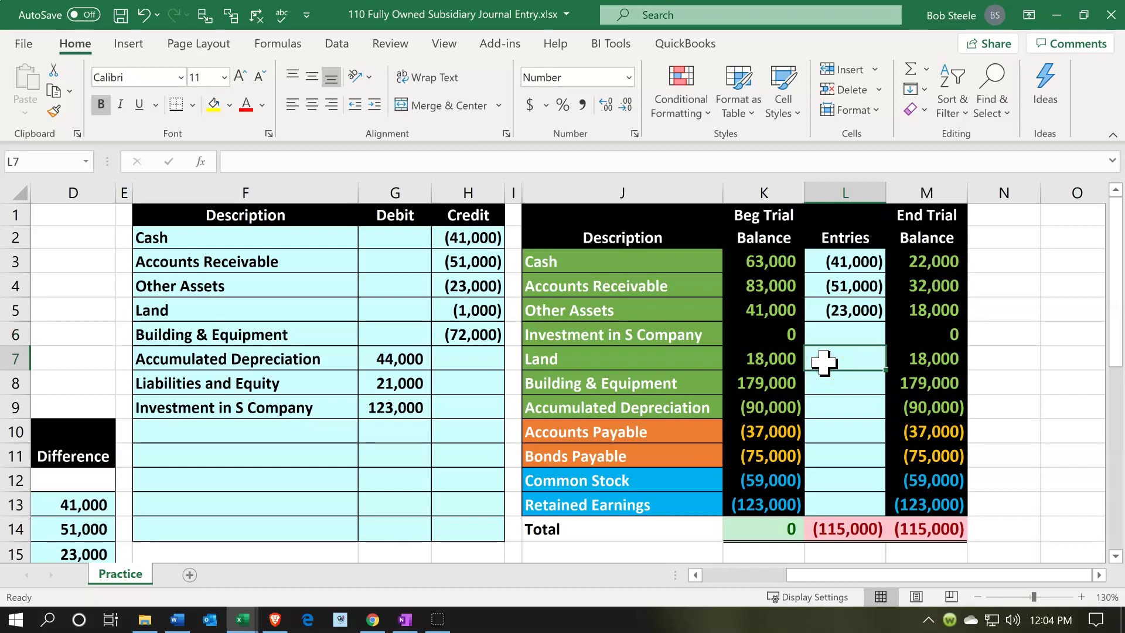
text(=)
key(Left)
key(Left)
key(Left)
key(Left)
key(Up)
key(Up)
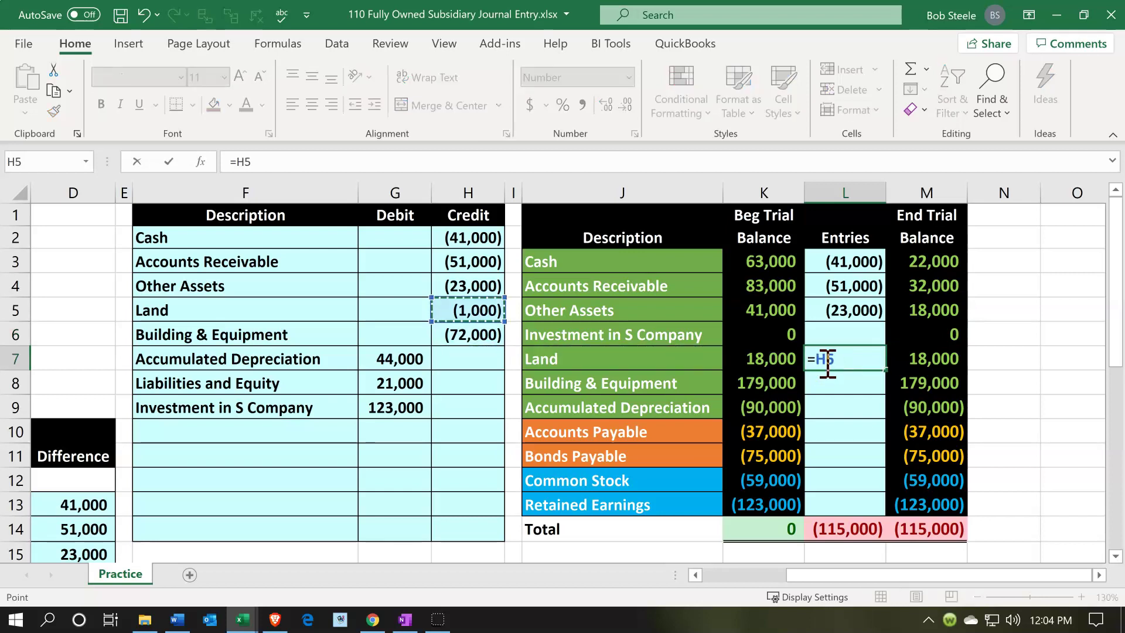
key(Return)
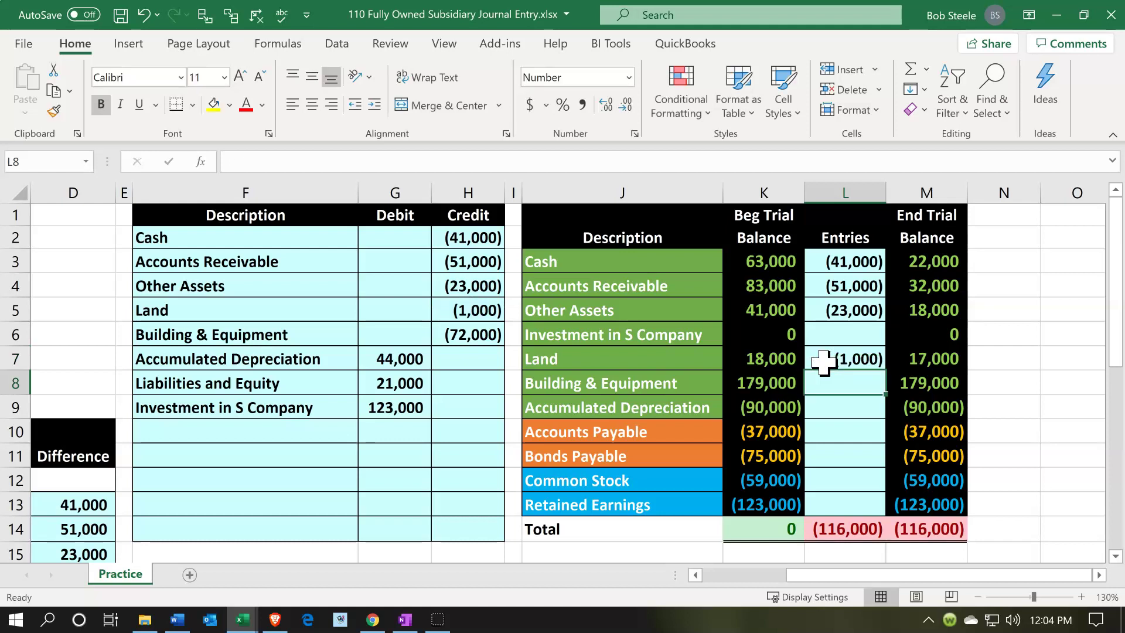
Post the Building & Equipment credit to the trial balance's Entries column by linking L8 to H6
text(=)
key(Left)
key(Left)
key(Left)
key(Left)
key(Up)
key(Up)
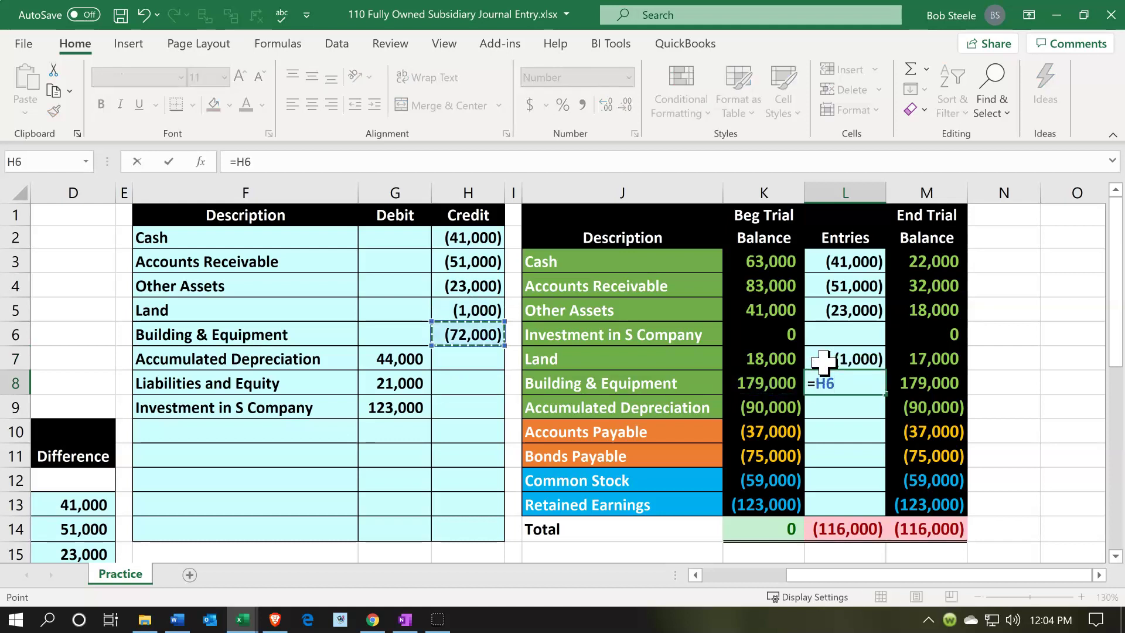
key(Return)
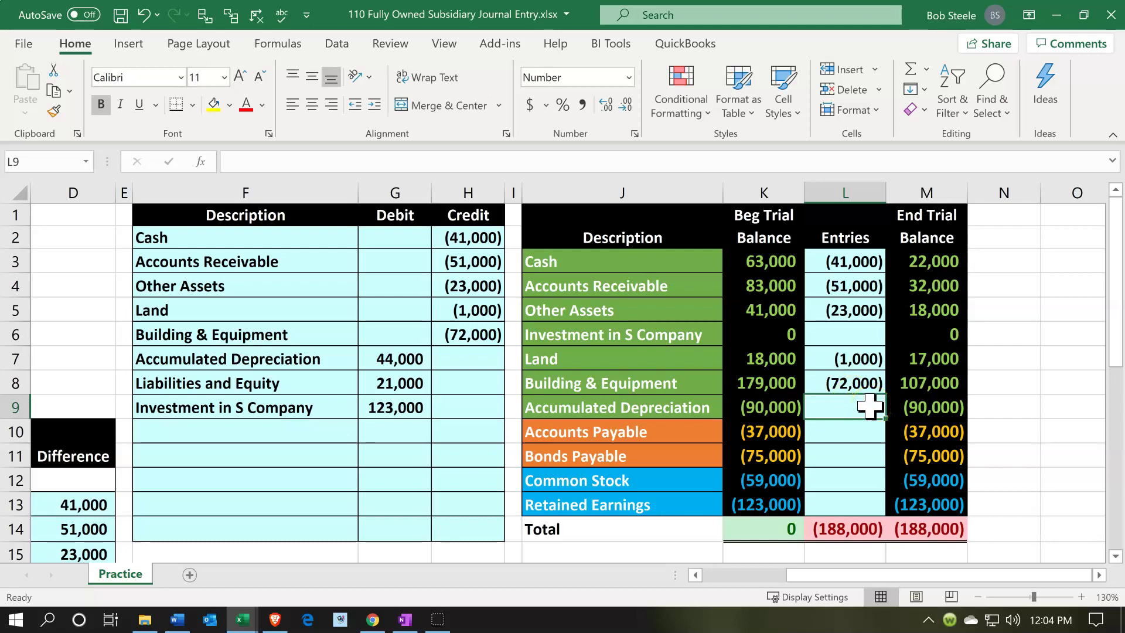
Post the Accumulated Depreciation debit in L9 by linking it to G7, and check the account's beginning and ending balances
text(=)
key(Left)
key(Left)
key(Left)
key(Left)
key(Left)
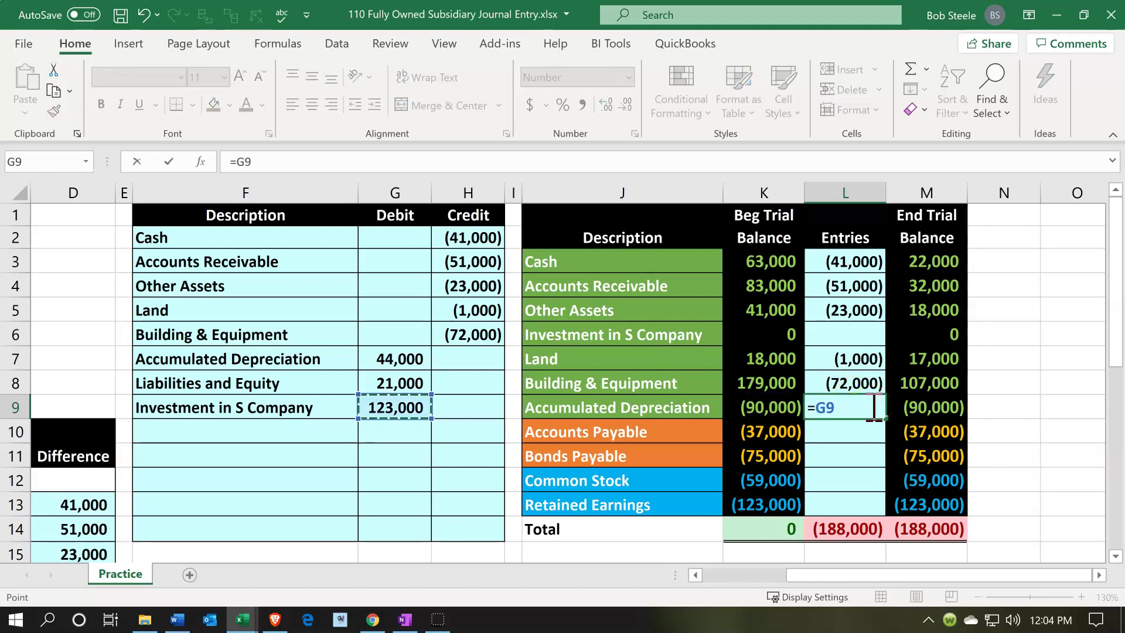
key(Up)
key(Up)
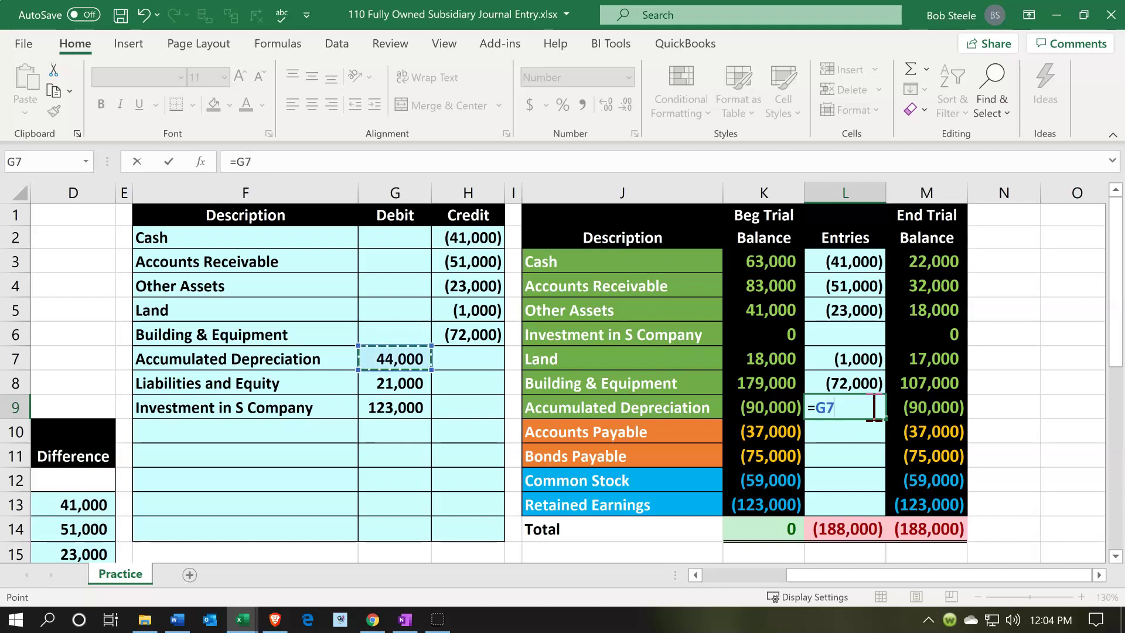
key(Return)
click(795, 410)
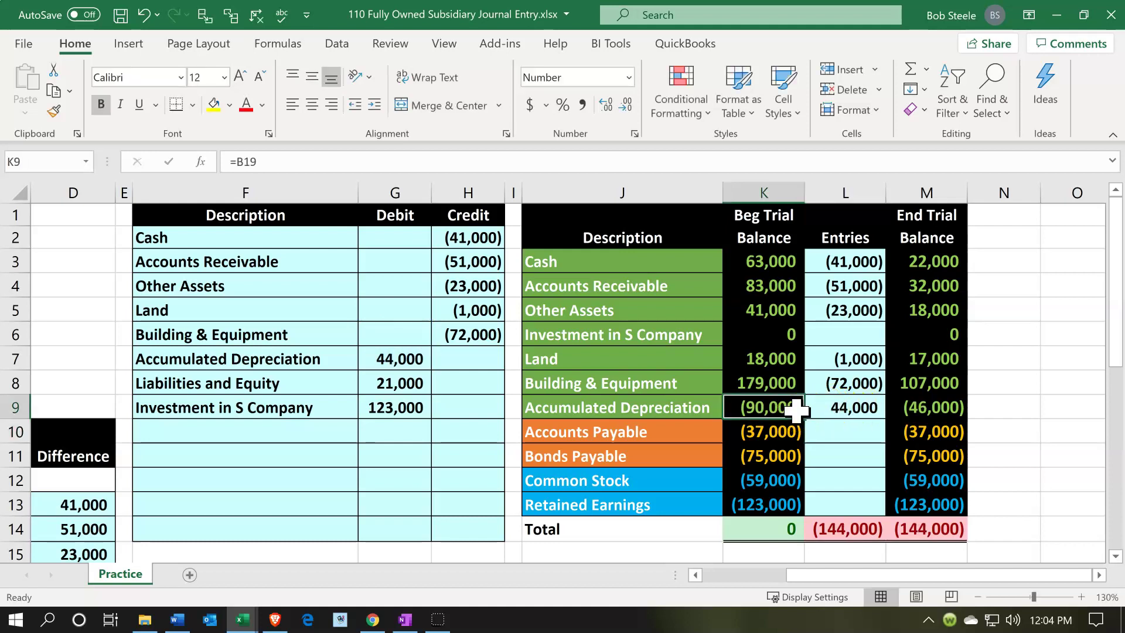
key(Right)
key(Right)
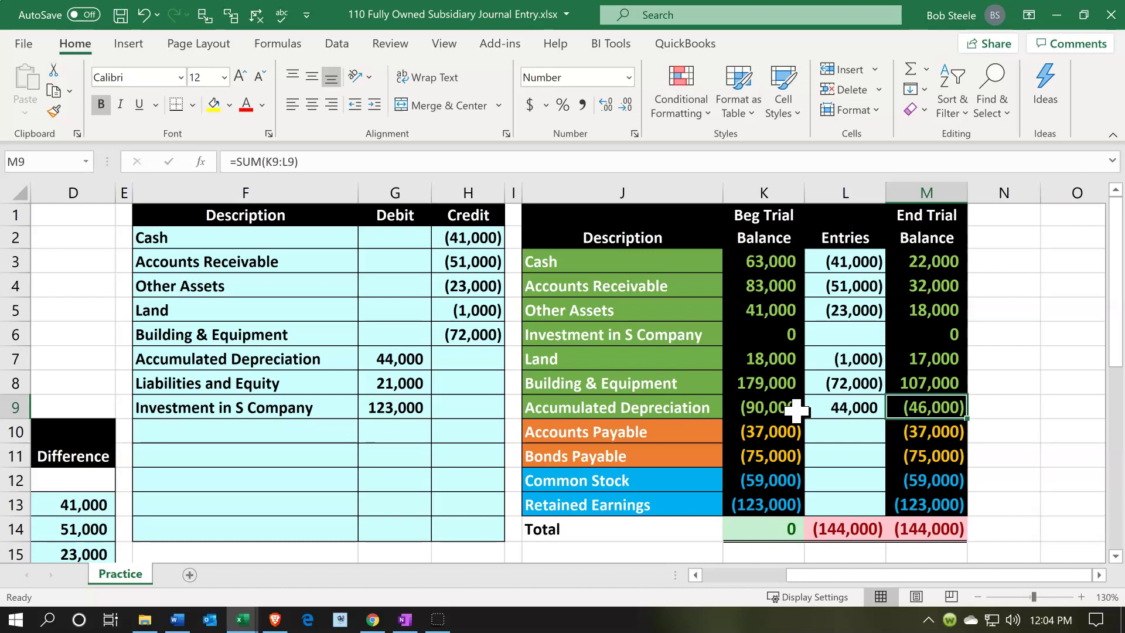
Post the Liabilities and Equity debit to Accounts Payable in the trial balance by linking L10 to G8
key(Down)
key(Left)
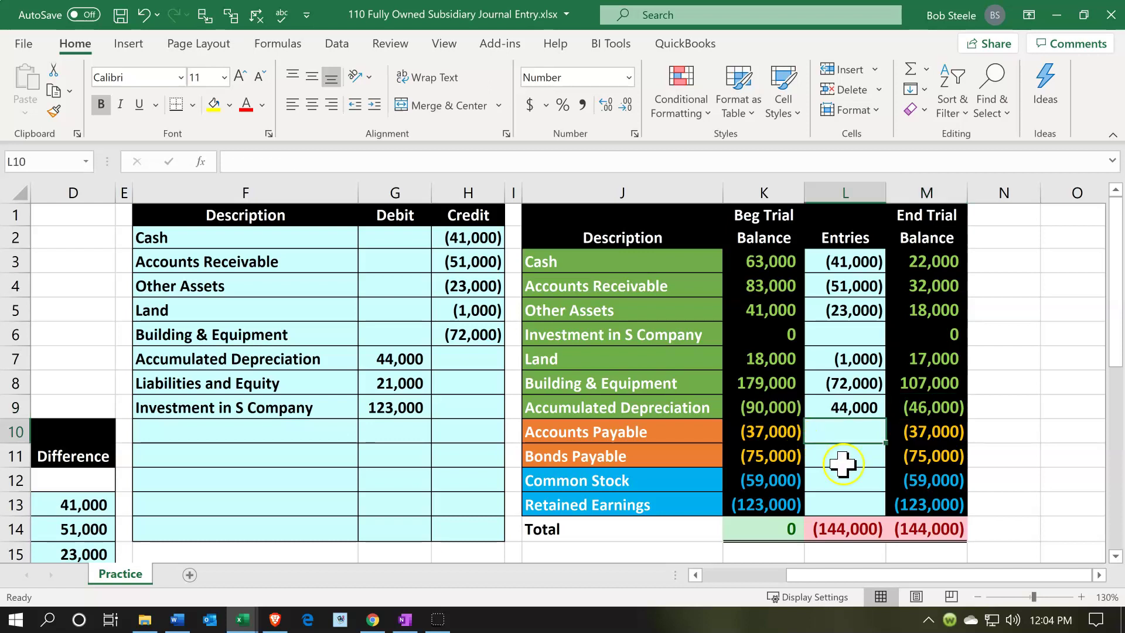
text(=)
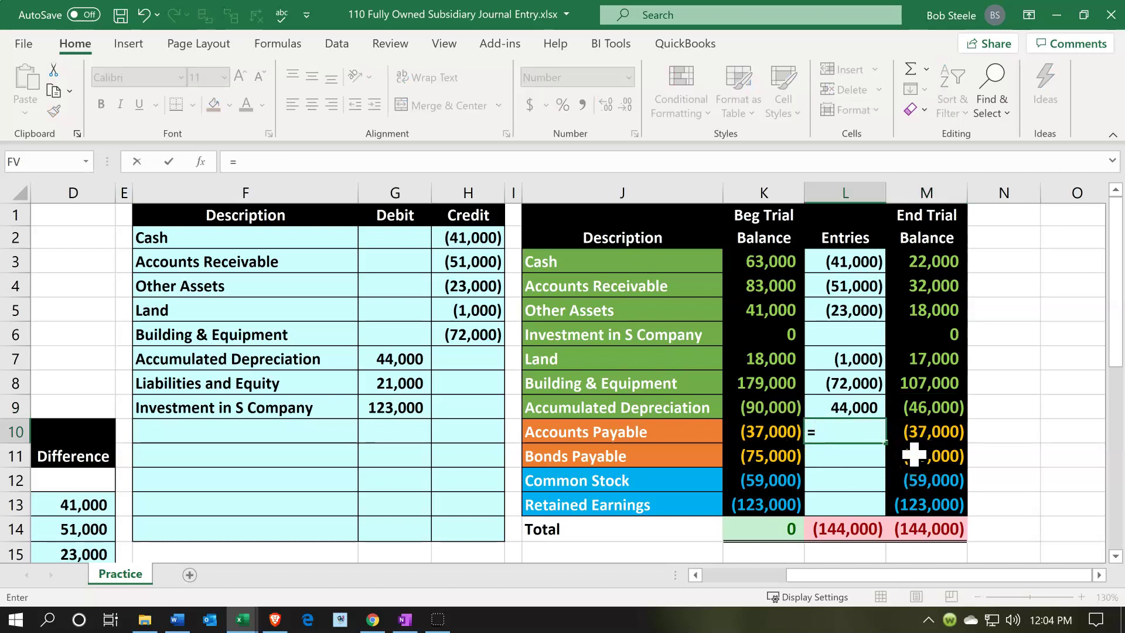
key(Left)
key(Left)
key(Left)
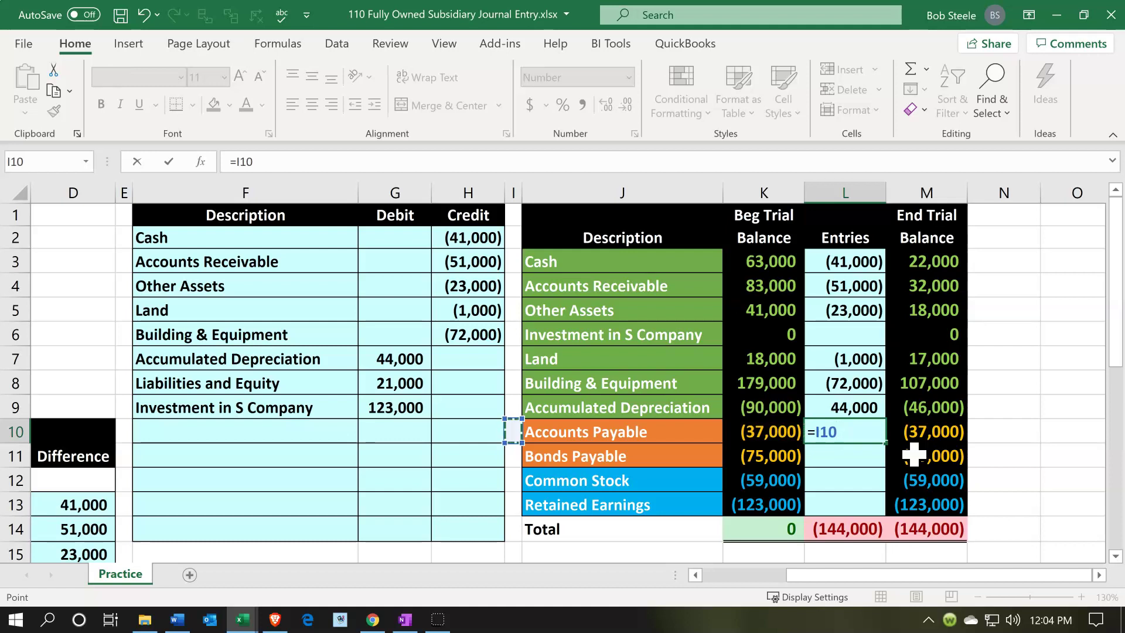
key(Left)
key(Left)
key(Up)
key(Up)
key(Return)
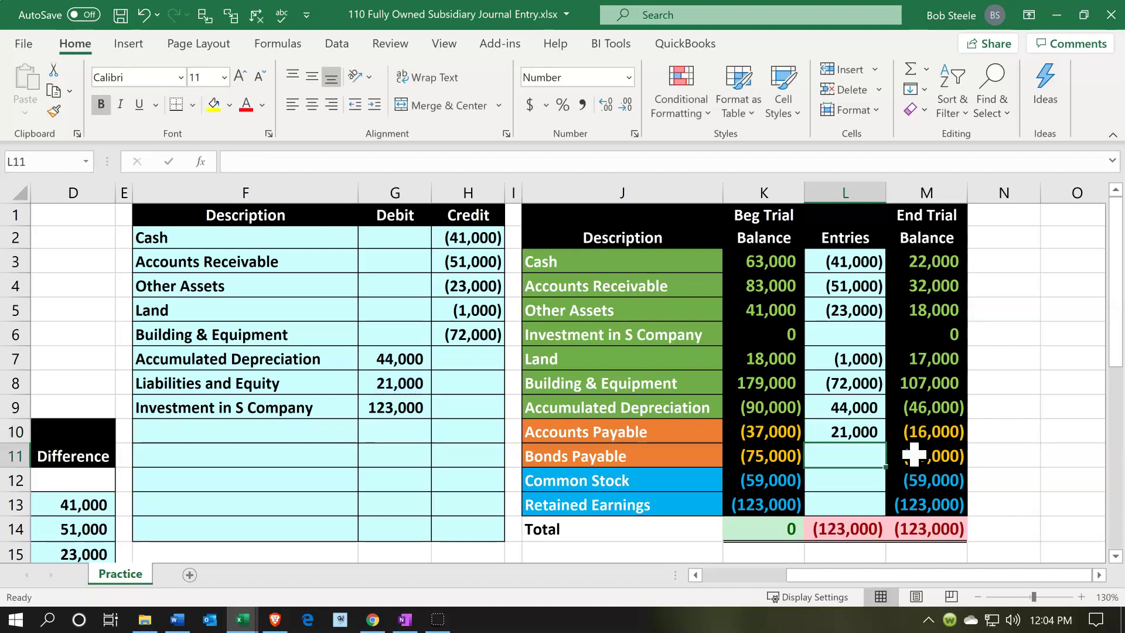
Replace the journal entry's Liabilities and Equity description in F8 with a link to the Accounts Payable label in A22
key(Left)
key(Left)
key(Left)
key(Left)
key(Left)
key(Left)
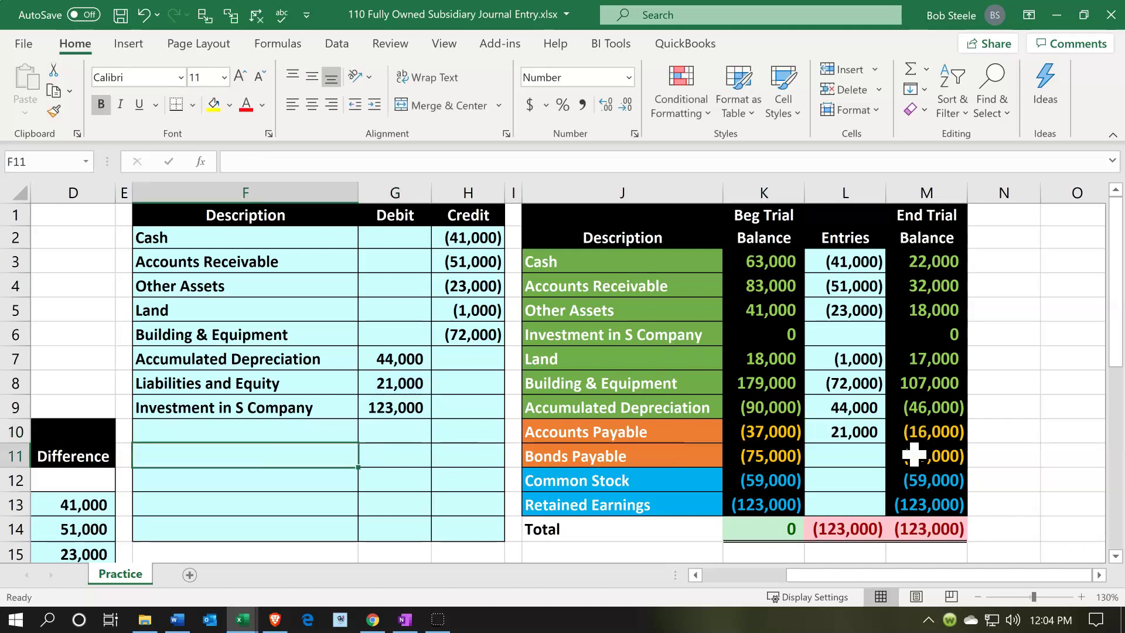
key(Up)
key(Up)
key(Up)
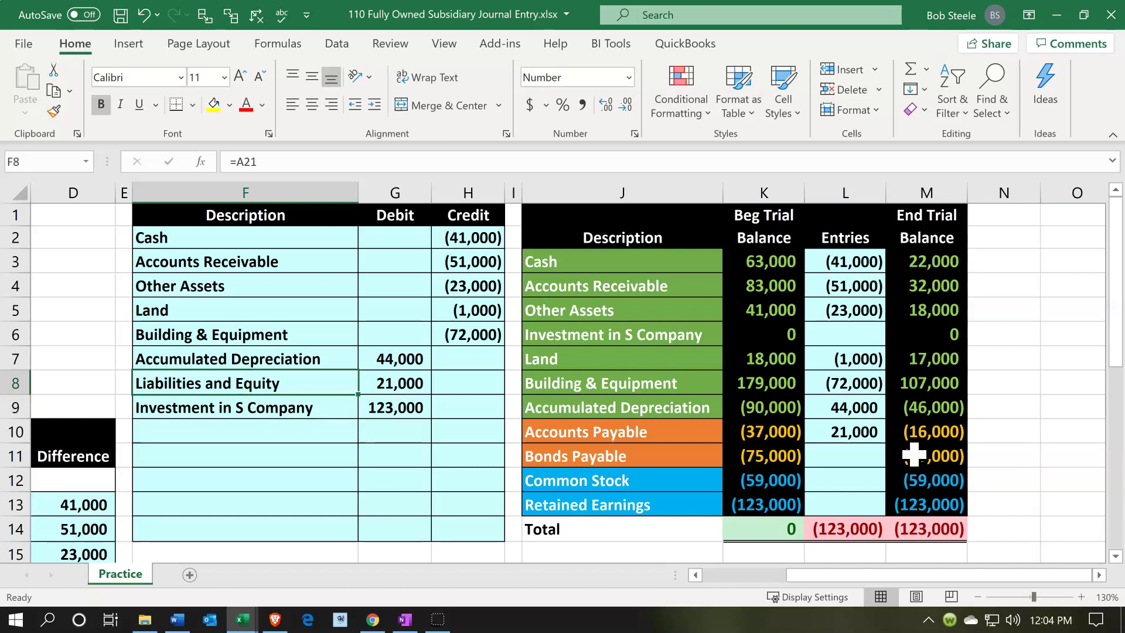
key(Up)
key(Down)
text(=)
key(Down)
key(Down)
key(Down)
key(Down)
key(Left)
key(Left)
key(Left)
key(Left)
key(Left)
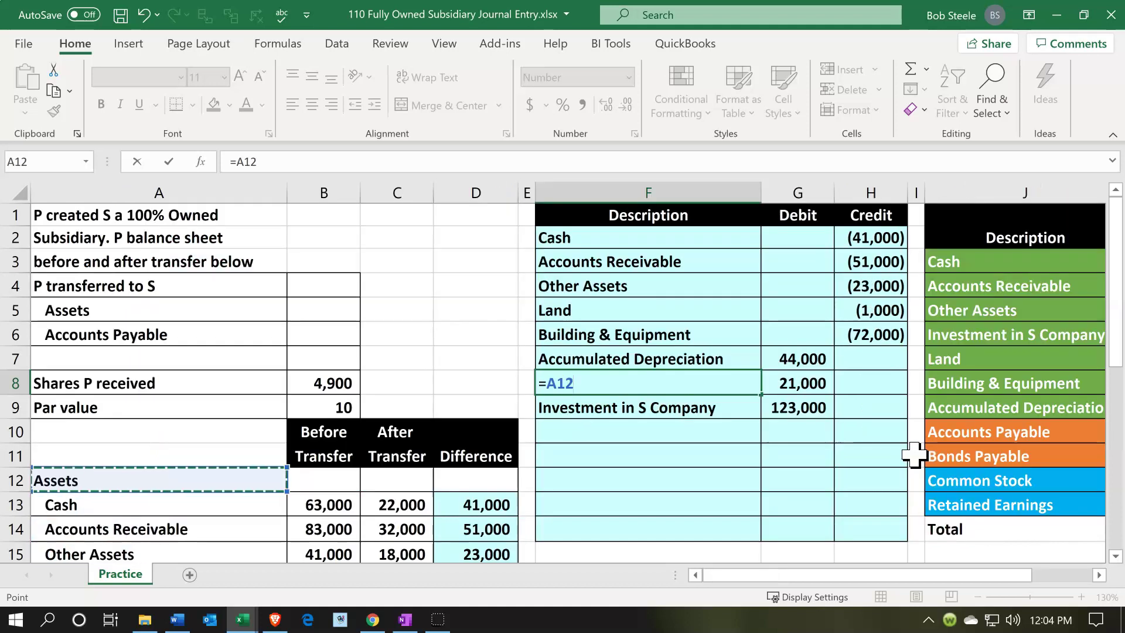
scroll(387, 477, down, 2)
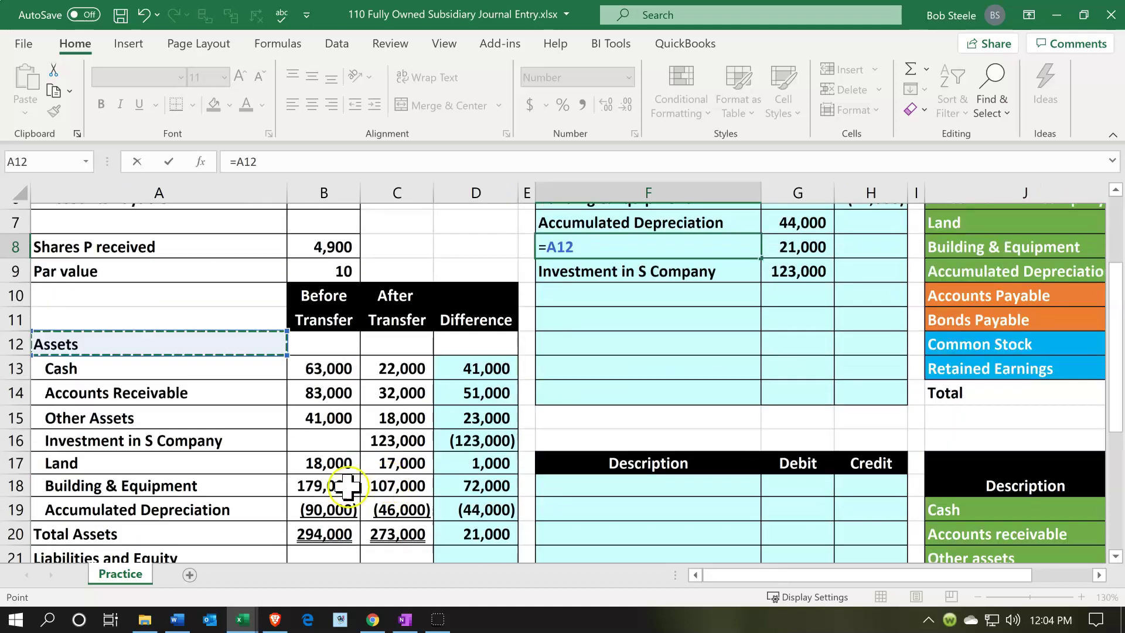
scroll(348, 486, down, 2)
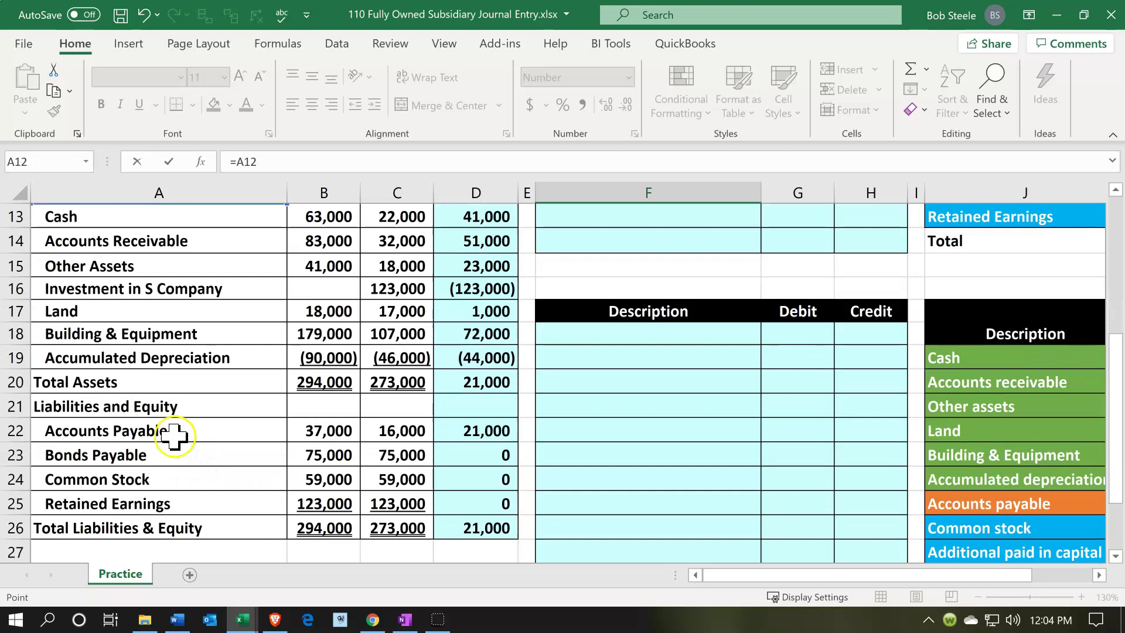
click(174, 435)
key(Return)
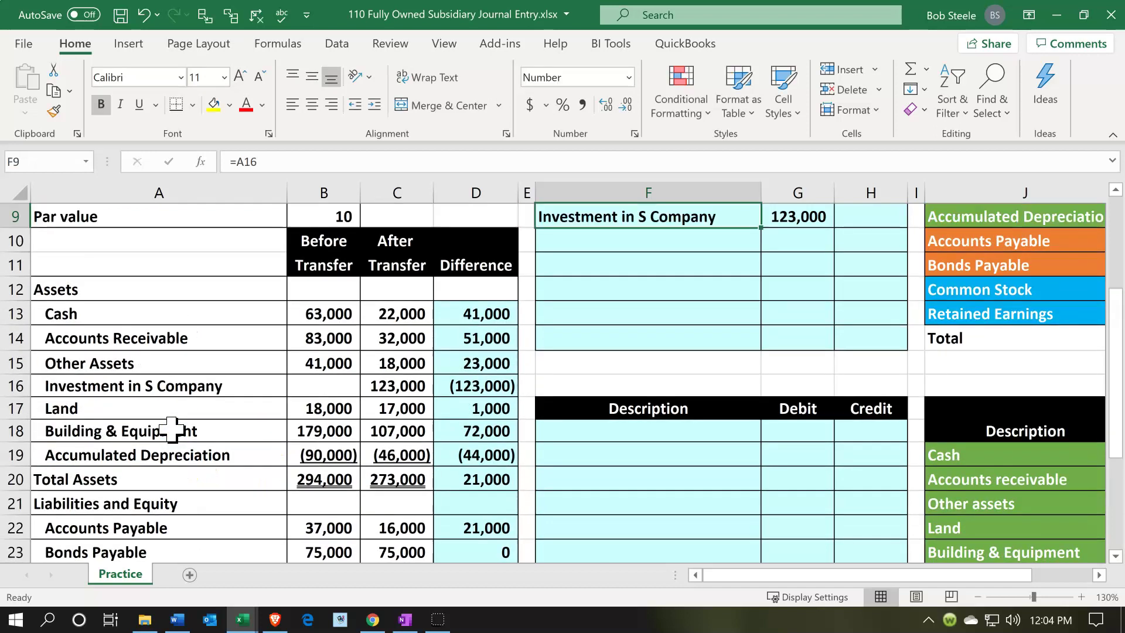
Check the Accounts Payable difference in D22 and compare the corrected journal line with the trial balance
scroll(175, 427, up, 1)
scroll(181, 421, down, 1)
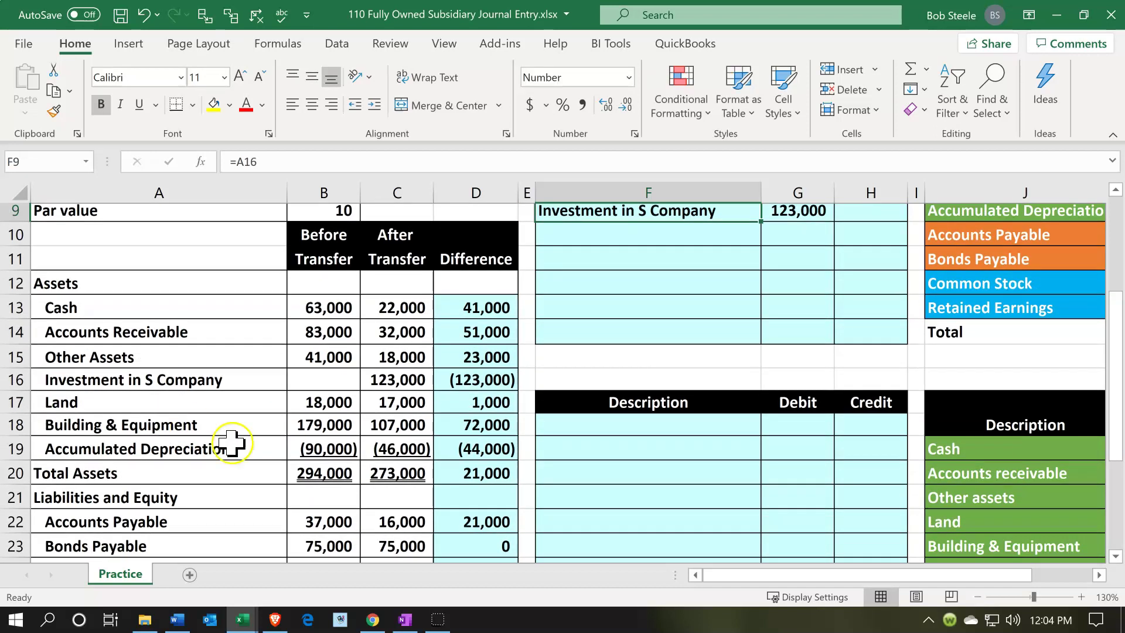
scroll(351, 398, down, 2)
click(466, 340)
scroll(516, 422, up, 3)
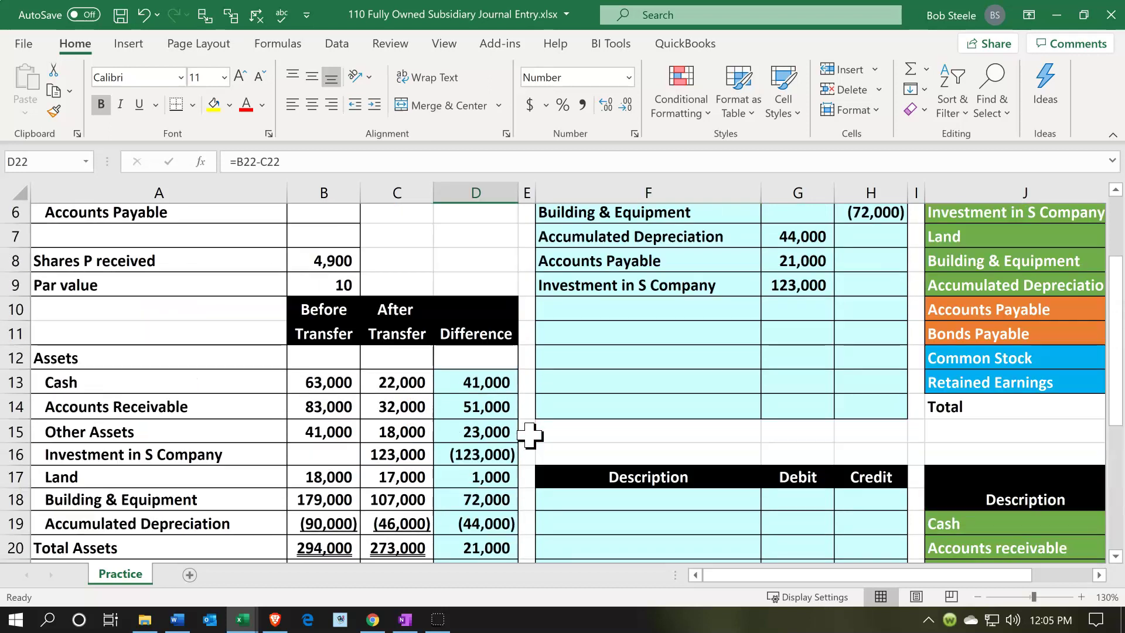
scroll(531, 435, up, 2)
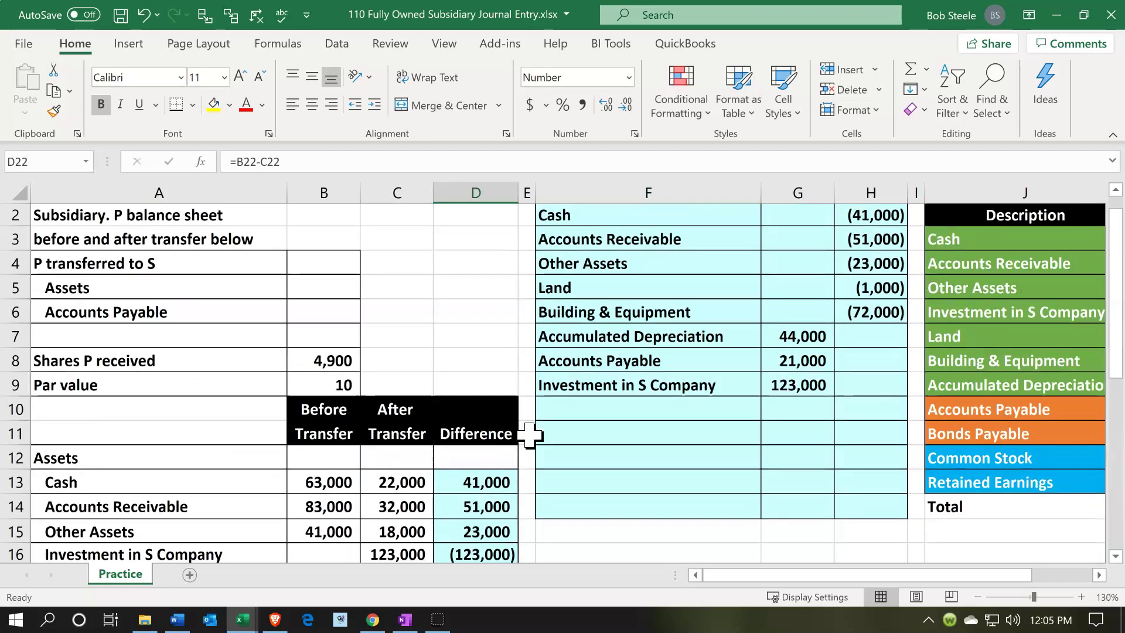
click(582, 363)
key(Right)
key(Right)
key(Right)
key(Right)
key(Right)
key(Right)
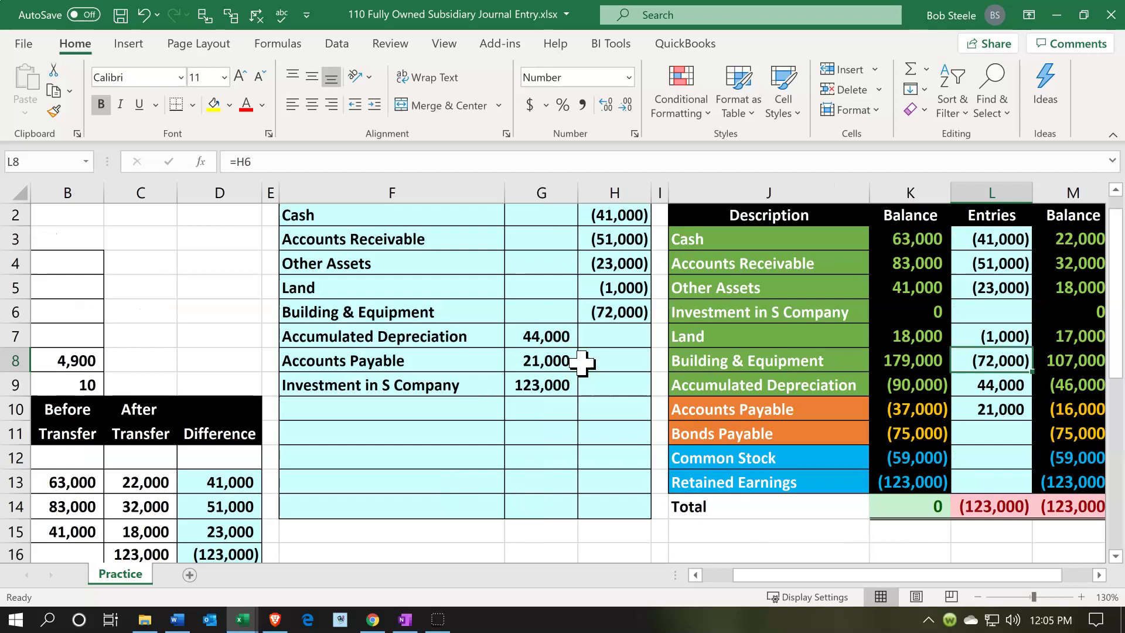
key(Right)
key(Right)
scroll(582, 363, up, 1)
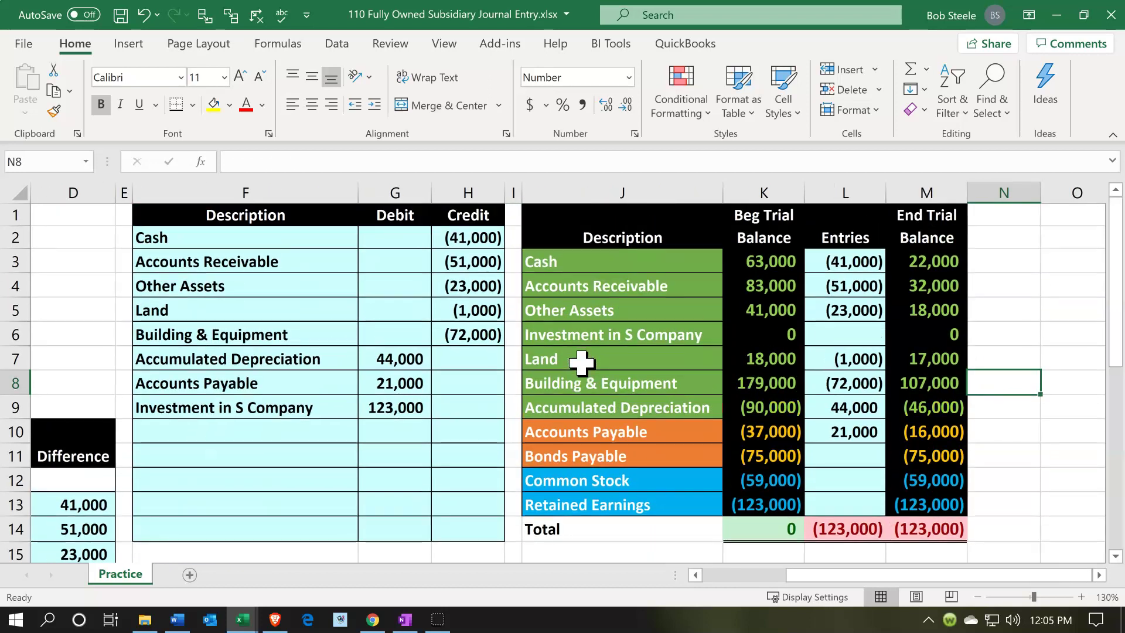
Post the Investment in S Company debit to the trial balance's Entries column by linking L6 to G9
click(843, 462)
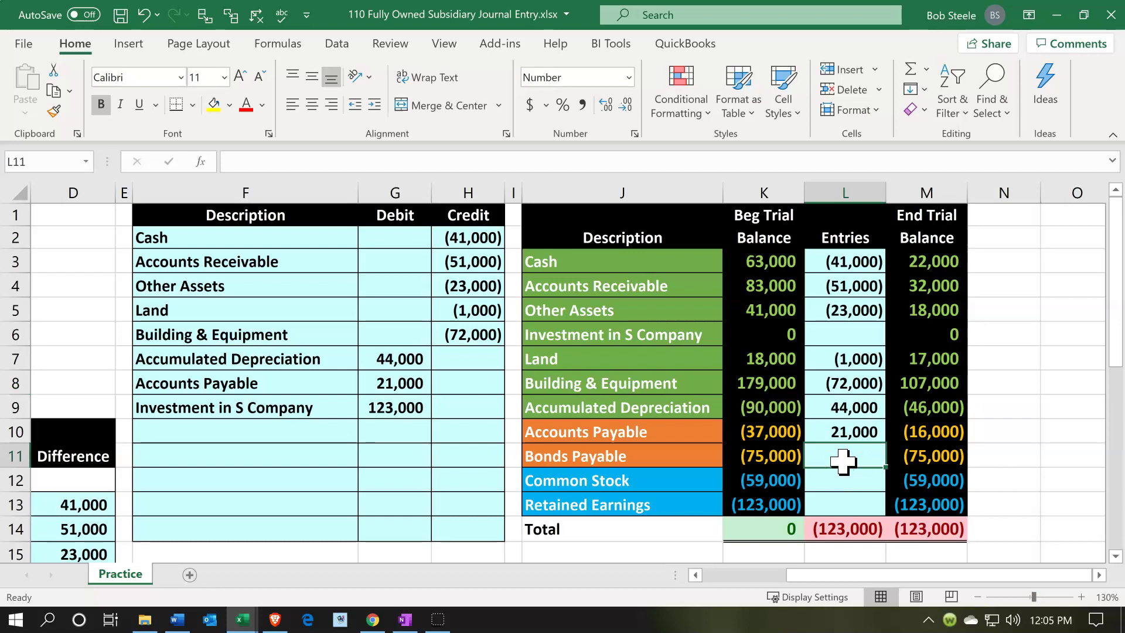
click(861, 328)
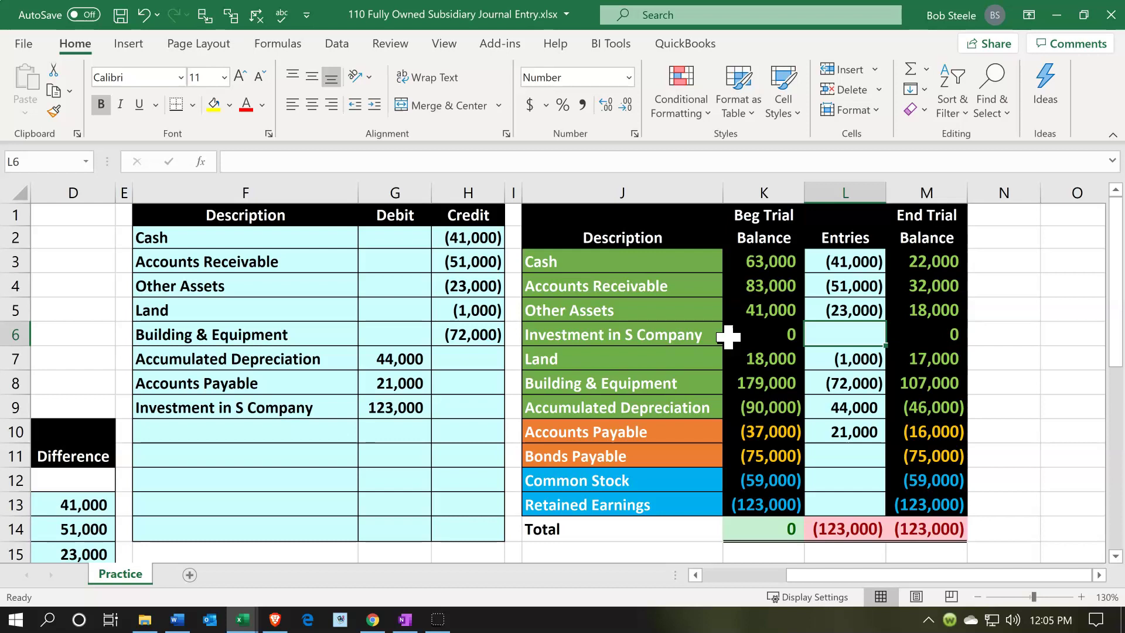
text(=)
key(Left)
key(Left)
key(Left)
key(Left)
key(Left)
key(Down)
key(Down)
key(Down)
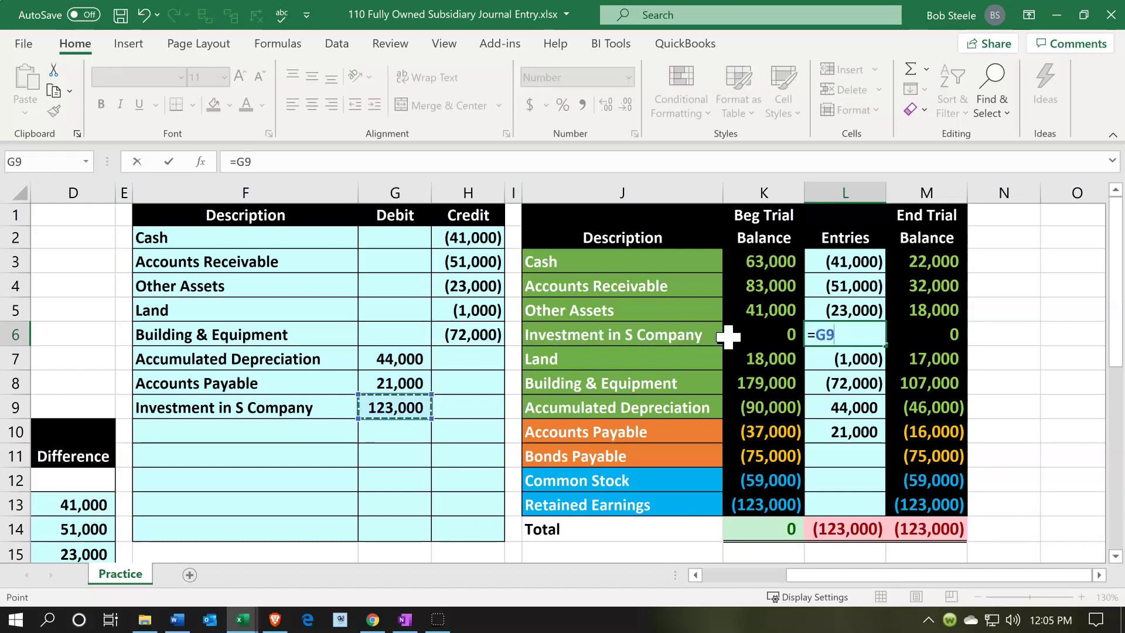
key(Return)
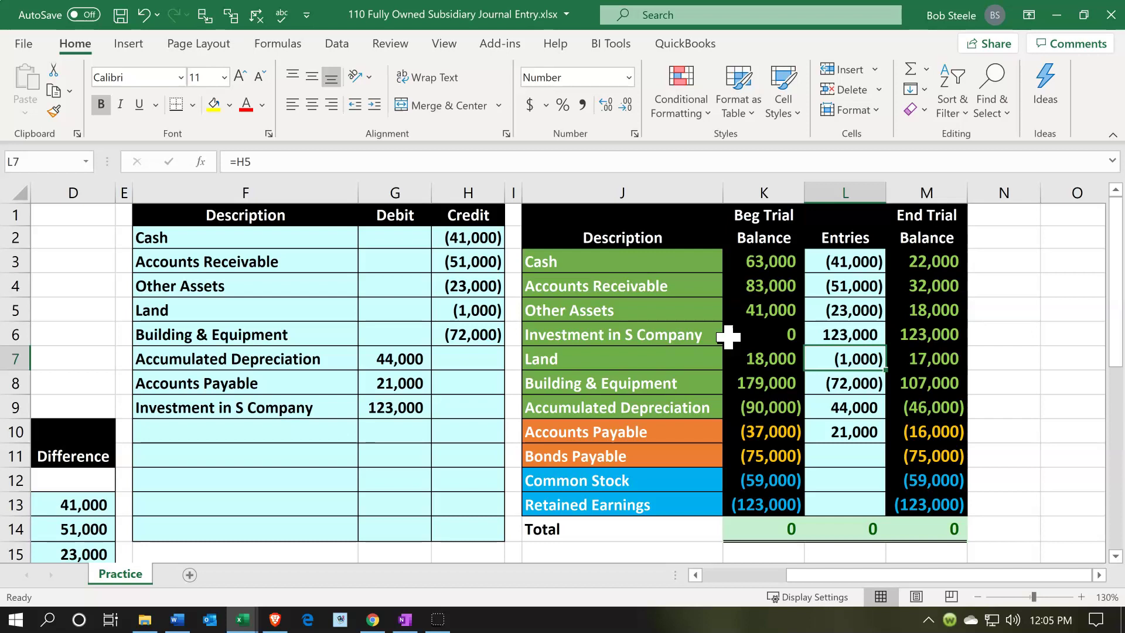
click(694, 335)
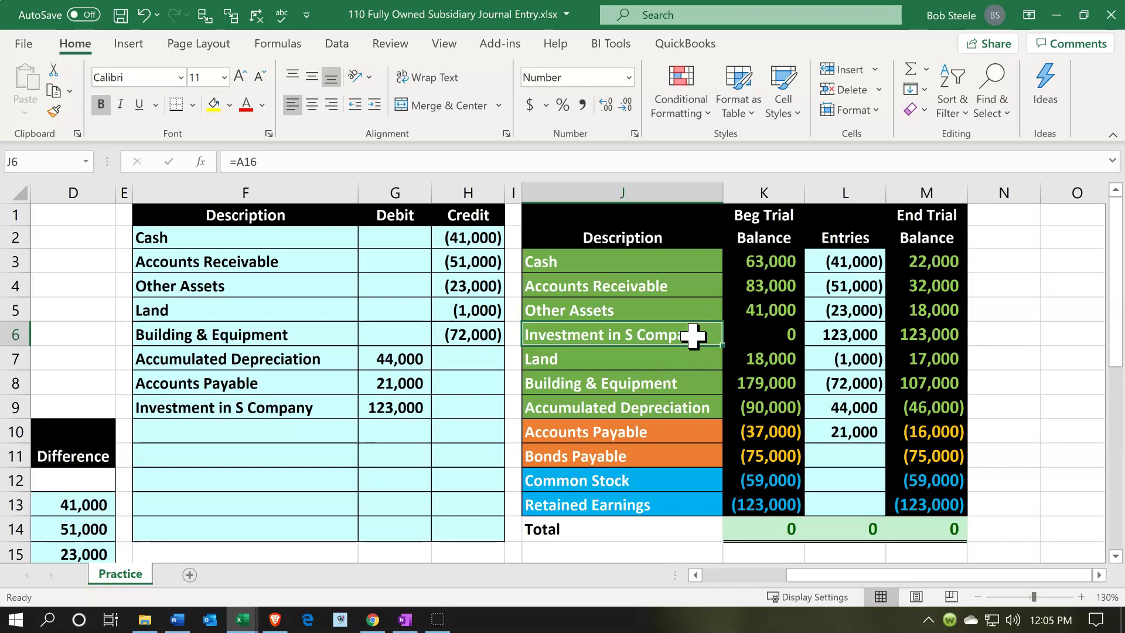
Start the second journal entry below with a Cash line by linking F18 to the Cash label in J19
scroll(693, 335, down, 4)
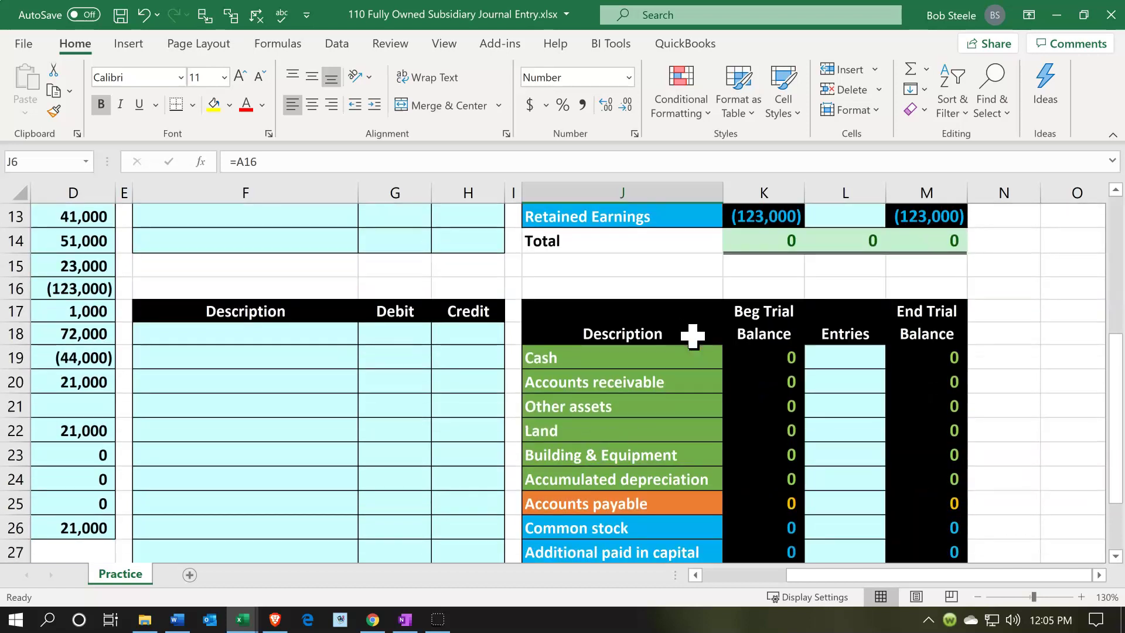
scroll(693, 335, down, 1)
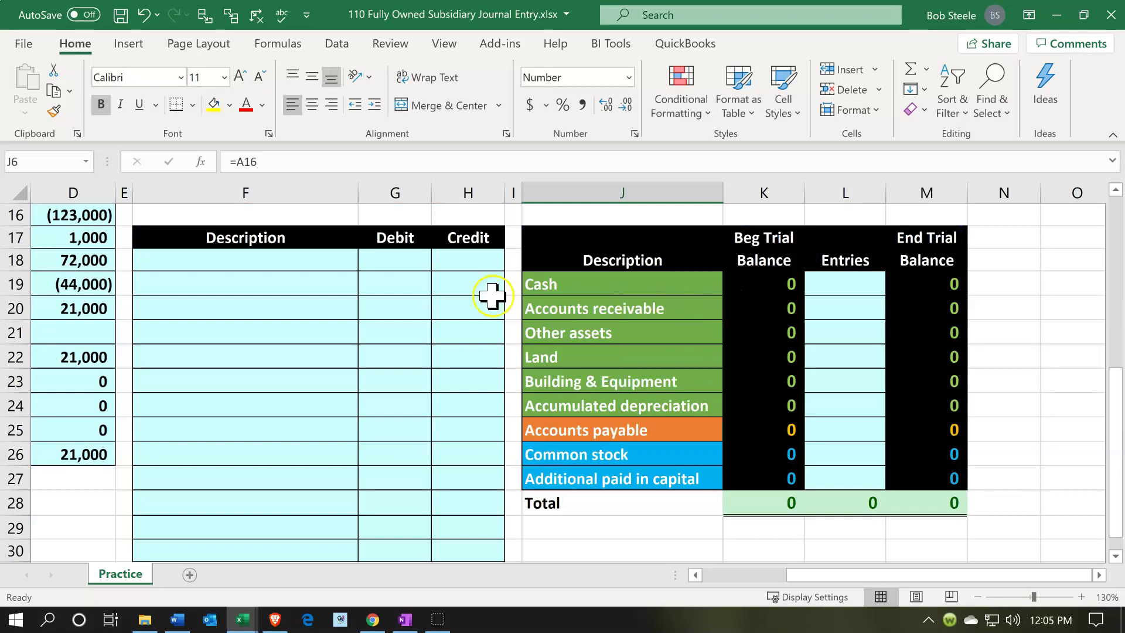
click(274, 241)
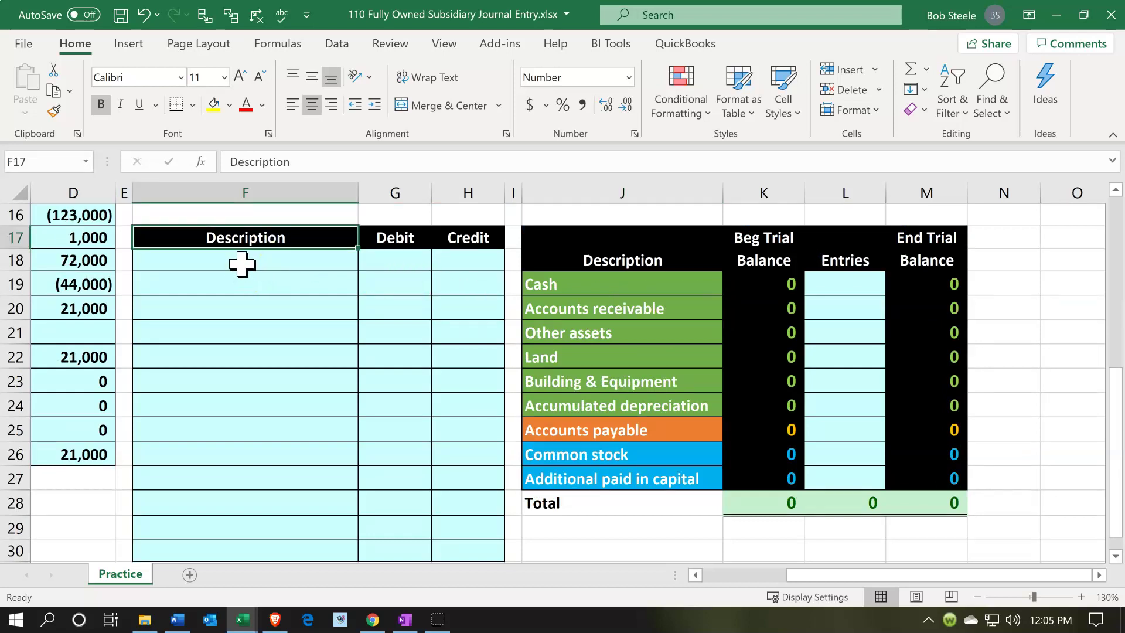
click(246, 262)
scroll(253, 366, up, 1)
scroll(252, 364, up, 1)
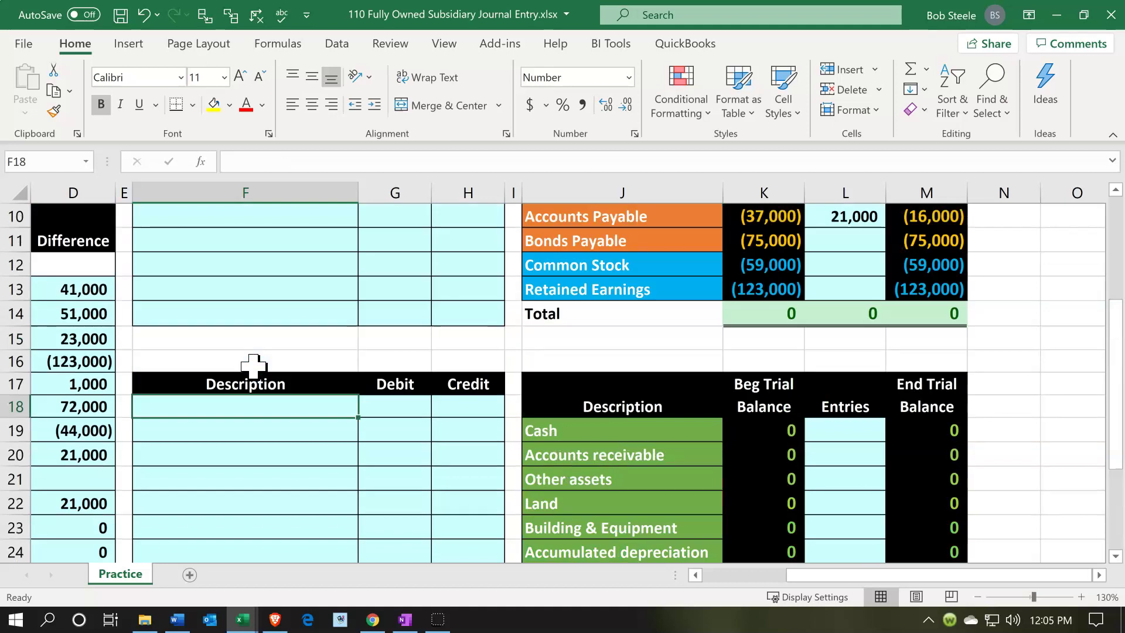
text(=)
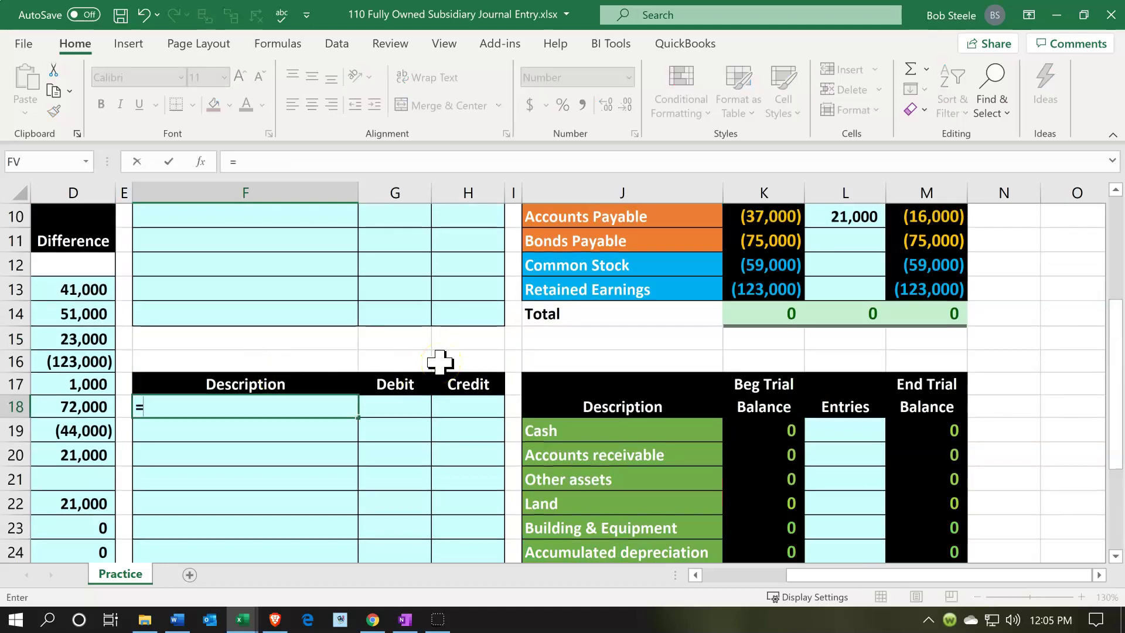
key(Right)
key(Right)
key(Right)
key(Right)
key(Down)
key(Return)
Enter the Cash debit in G18 by linking it to the Cash difference in D13
key(Up)
key(Right)
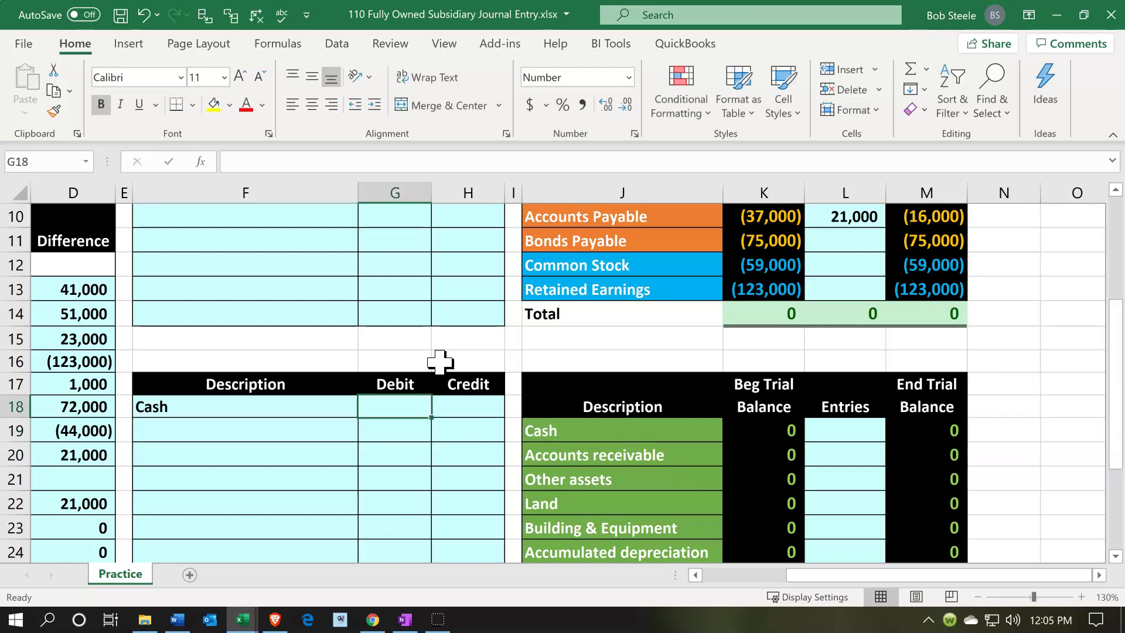
text(=)
key(Left)
key(Left)
key(Left)
key(Left)
key(Left)
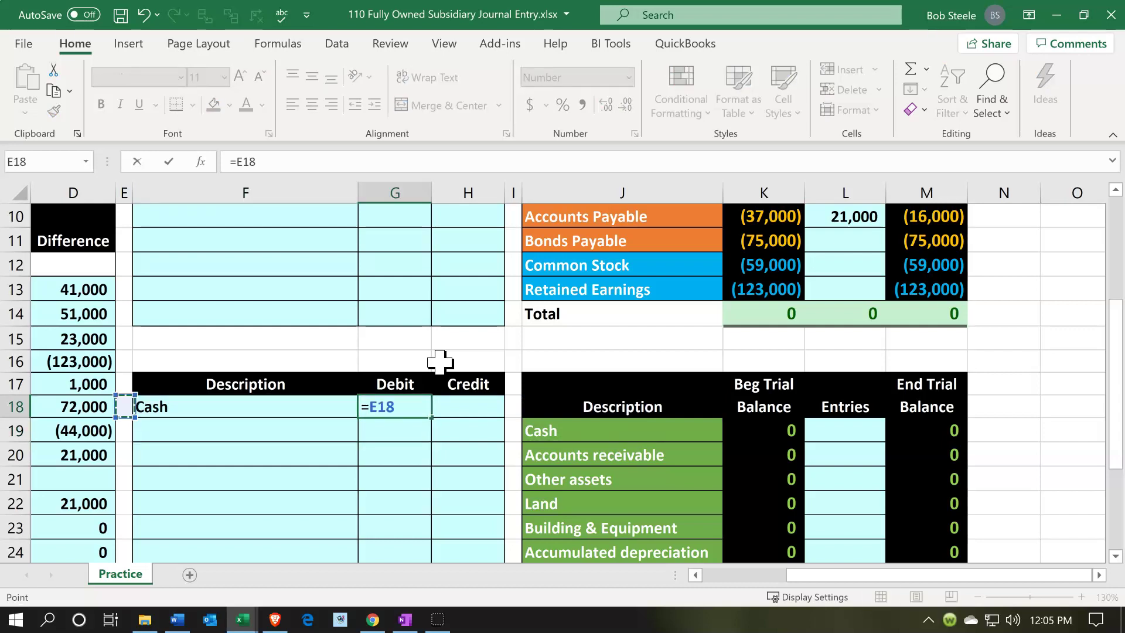
key(Left)
key(Up)
key(Up)
key(Up)
key(Up)
key(Up)
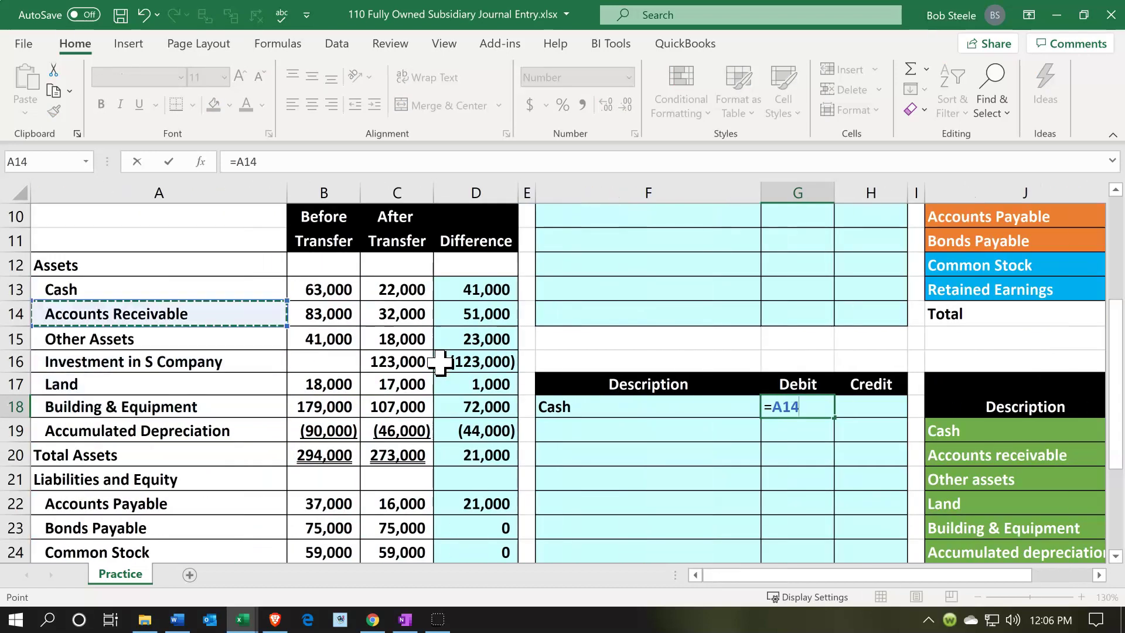
key(Right)
key(Up)
key(Right)
key(Right)
key(Down)
key(Return)
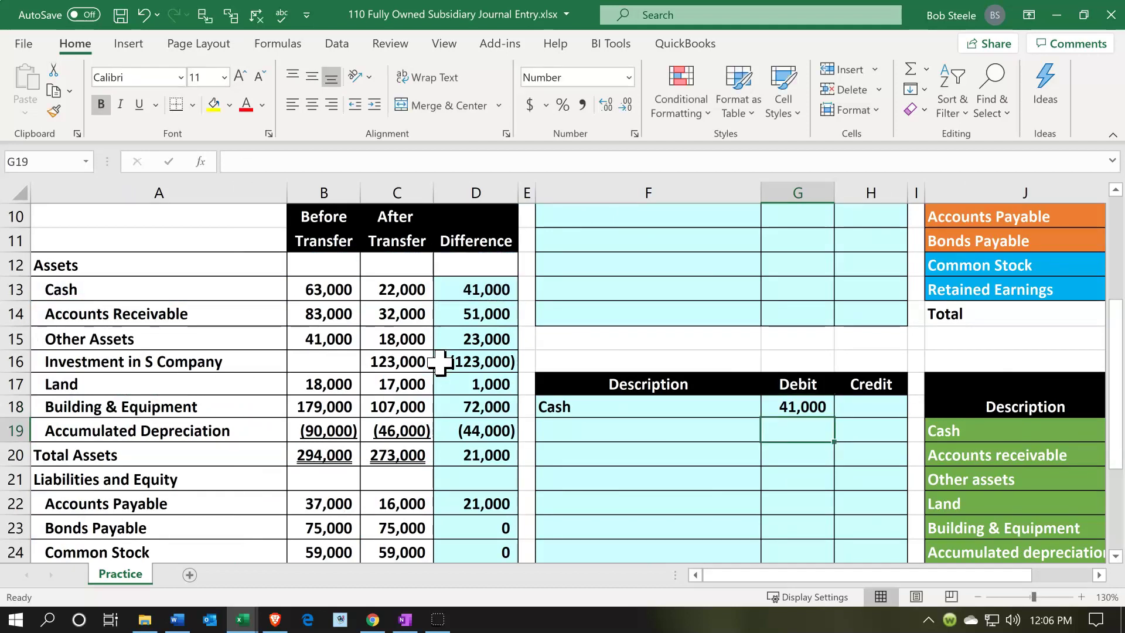
Add an Accounts Receivable line to the second journal entry by linking F19 to A14
key(Left)
text(=)
key(Left)
key(Left)
key(Left)
key(Left)
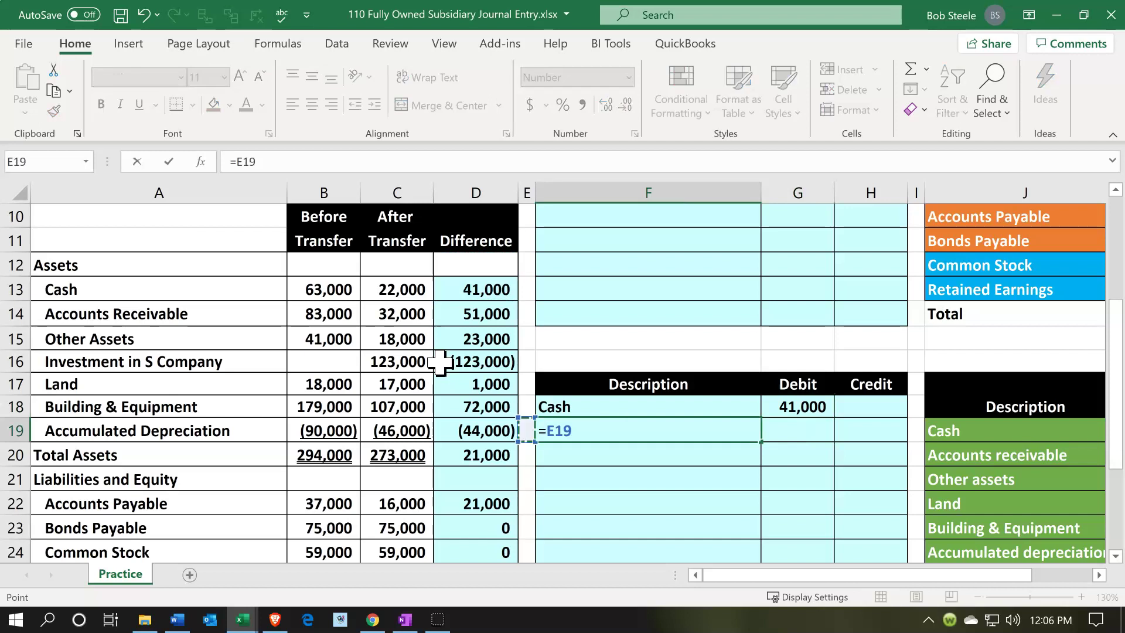
key(Up)
key(Up)
key(Up)
key(Up)
key(Up)
key(Up)
key(Left)
key(Down)
key(Return)
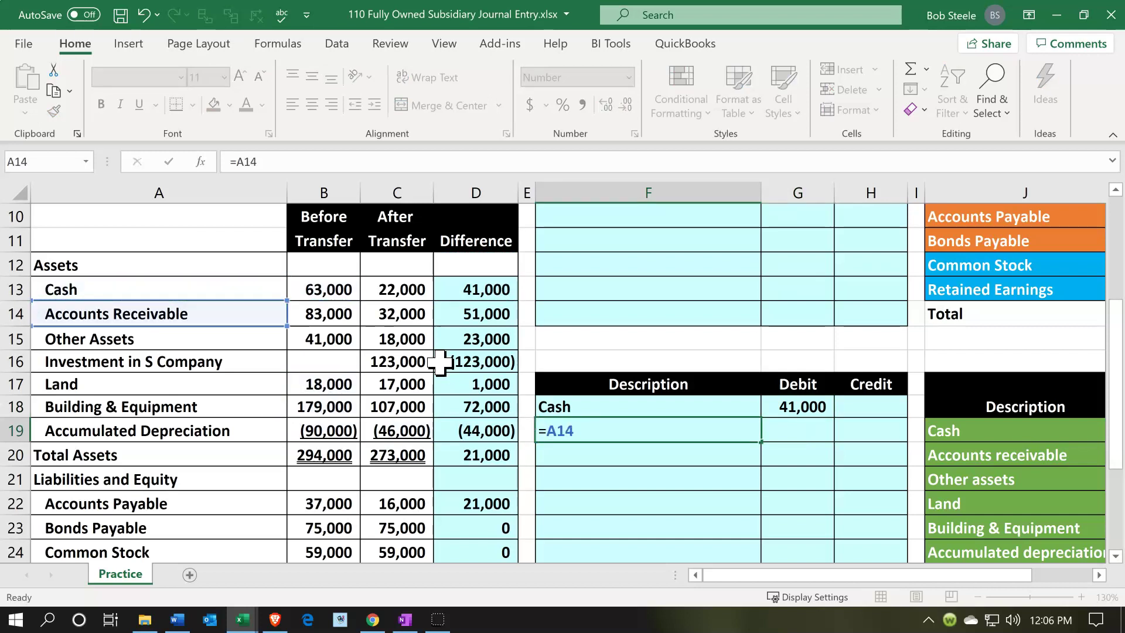
Enter the Accounts Receivable debit in G19 by linking it to the difference in D14
key(Right)
key(Up)
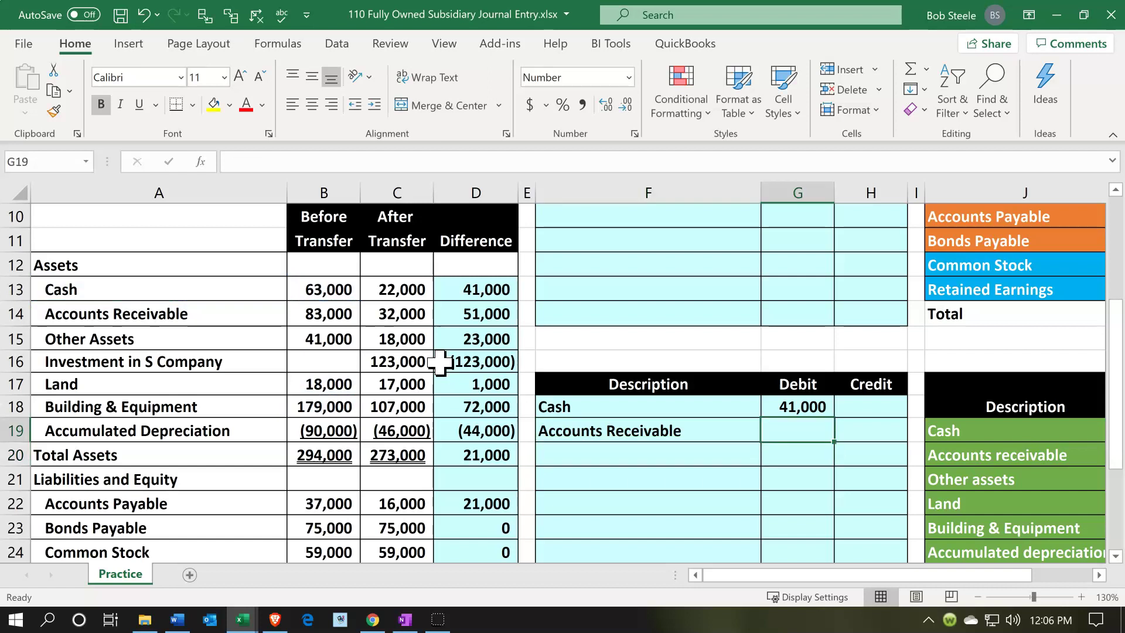
text(=)
key(Left)
key(Left)
key(Left)
key(Left)
key(Up)
key(Up)
key(Up)
key(Up)
key(Up)
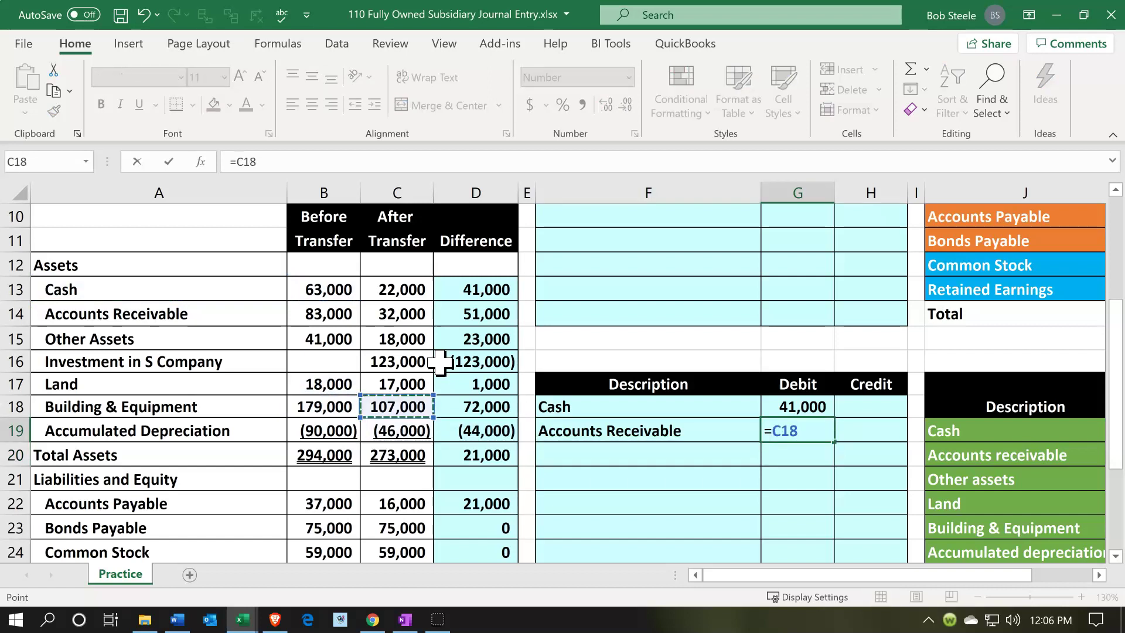
key(Right)
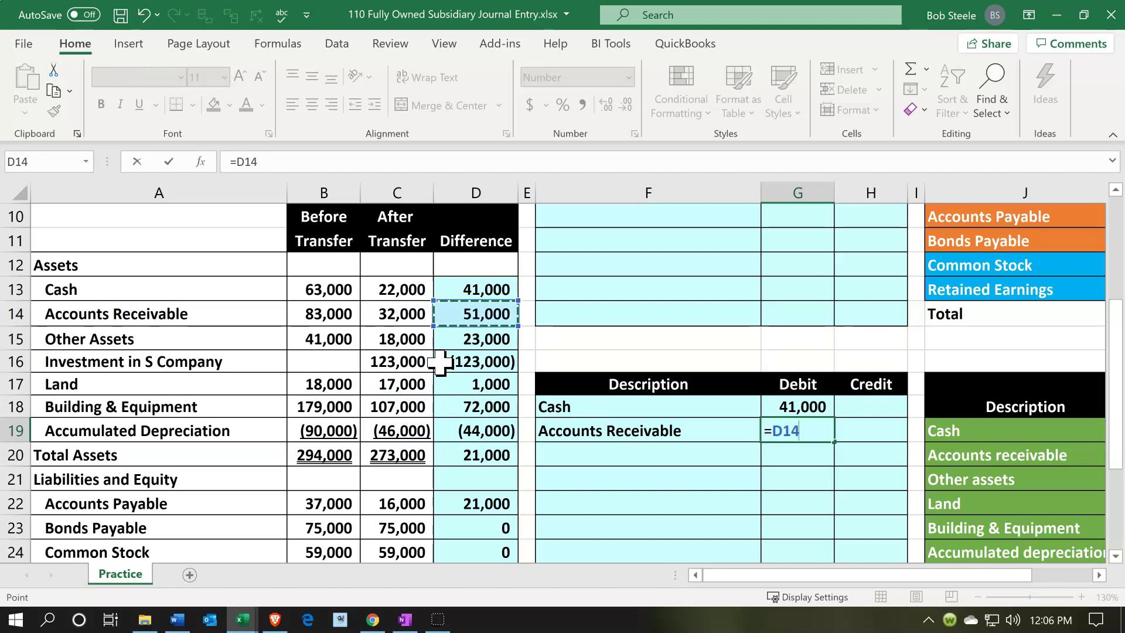
key(Return)
Add an Other Assets line to the second journal entry by linking F20 to A15
key(Left)
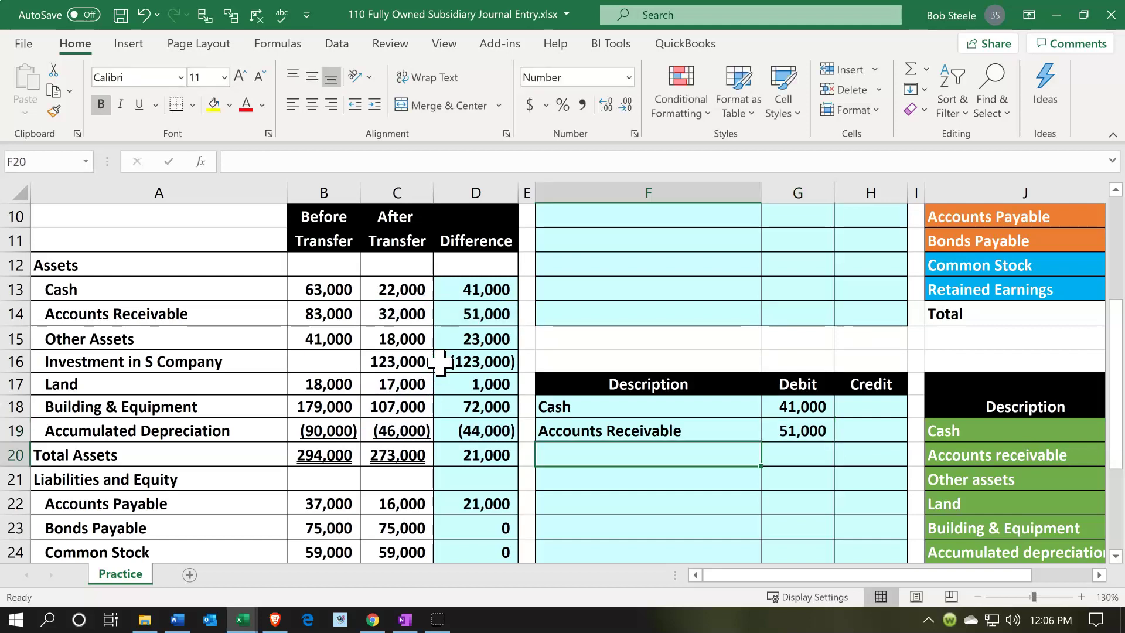
text(=)
key(Left)
key(Left)
key(Left)
key(Left)
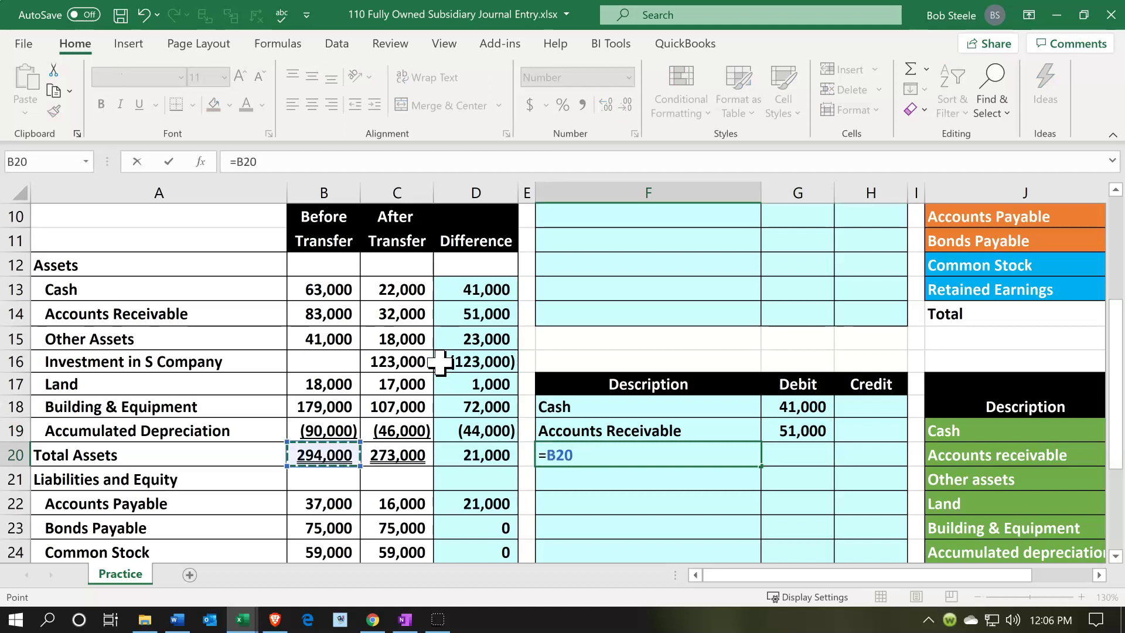
key(Left)
key(Up)
key(Up)
key(Up)
key(Up)
key(Up)
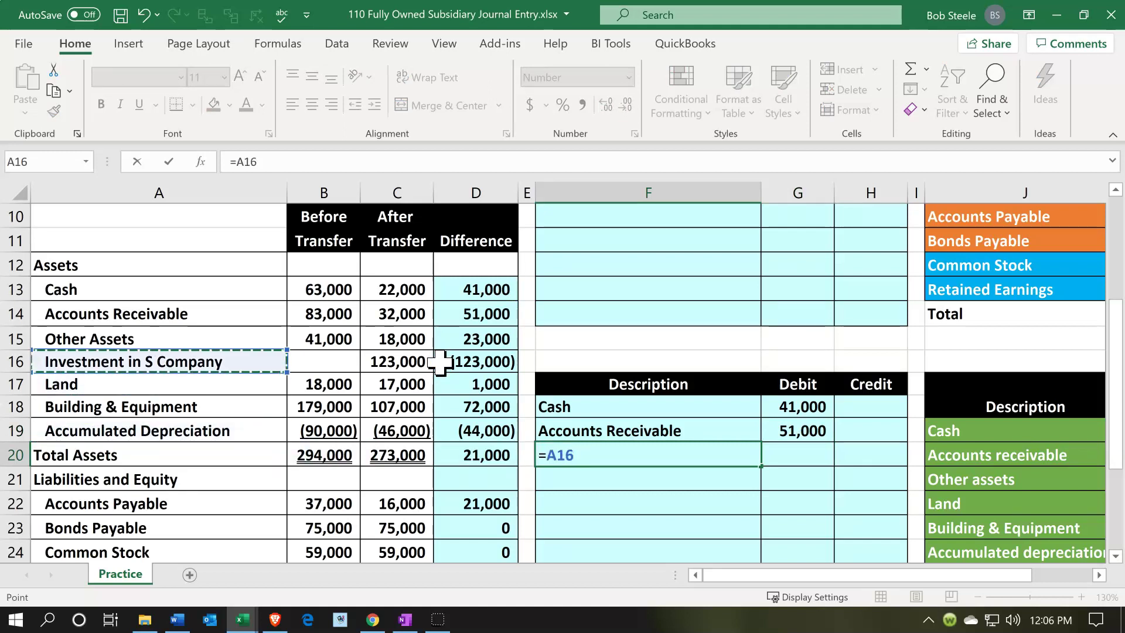
key(Return)
Enter the Other Assets debit in G20 by linking it to the difference in D15
key(Right)
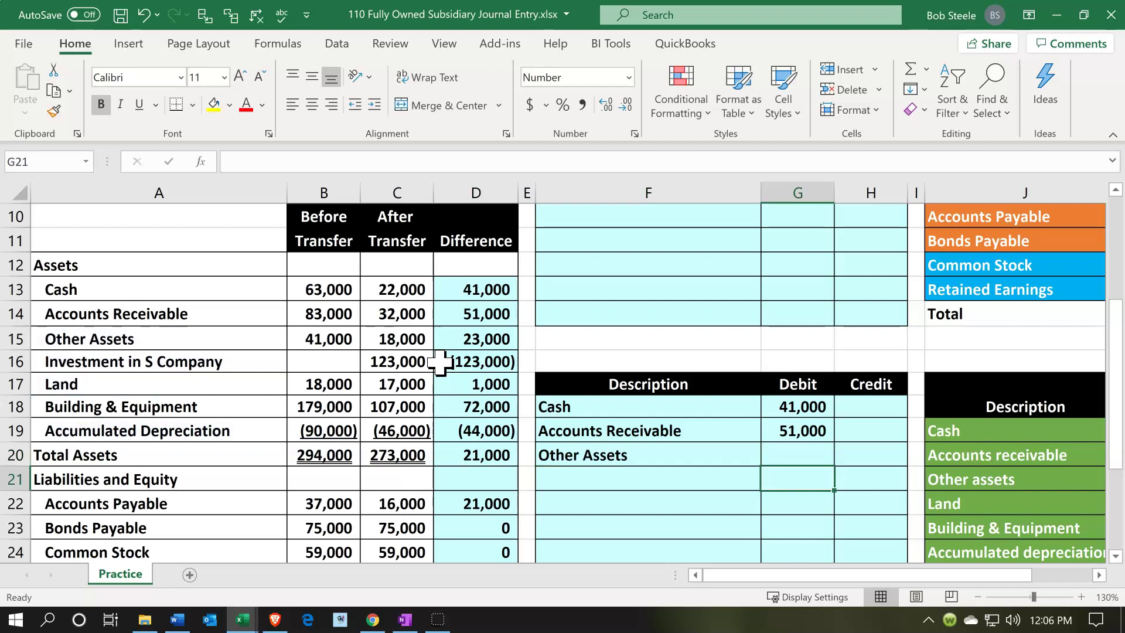
key(Up)
text(=)
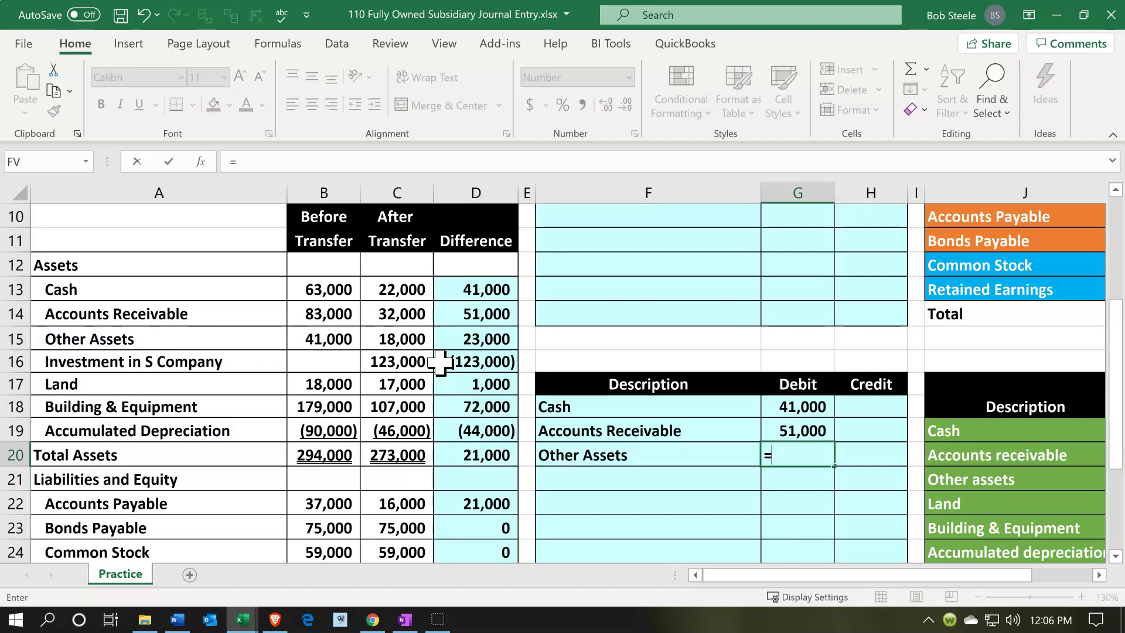
key(Left)
key(Left)
key(Left)
key(Up)
key(Up)
key(Up)
key(Up)
key(Up)
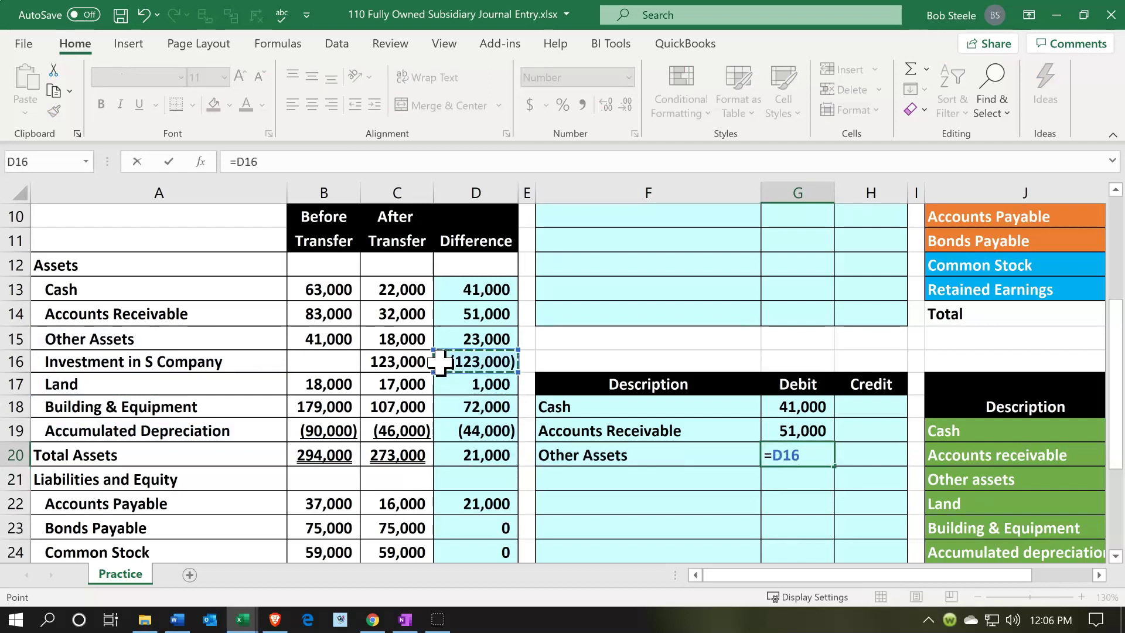
key(Return)
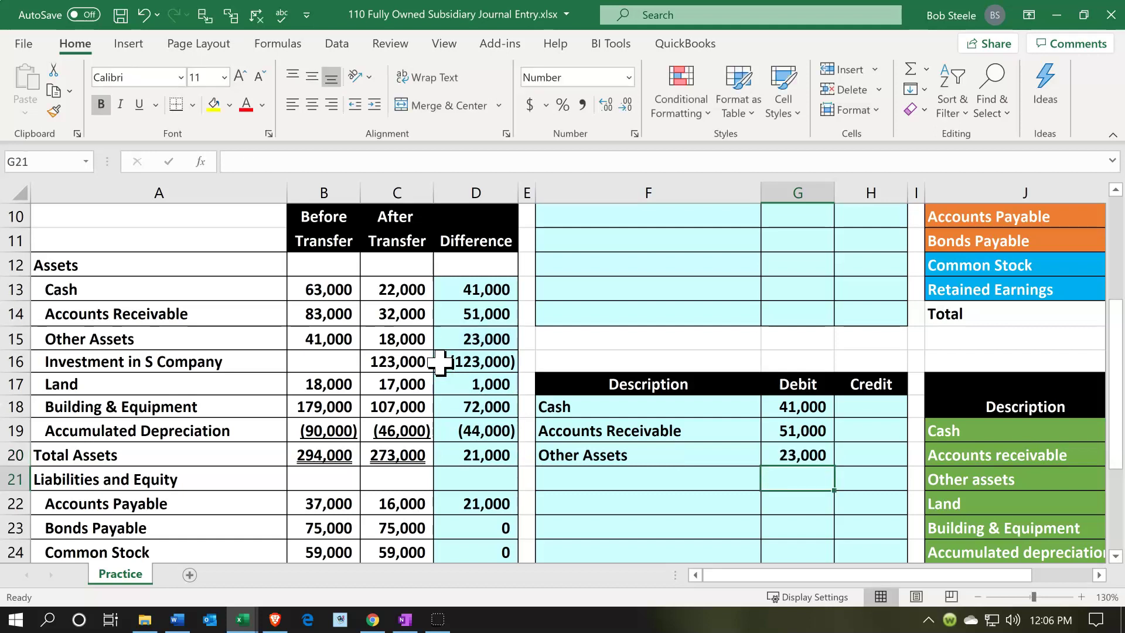
Add a Land line to the second journal entry by linking F21 to A17
key(Left)
text(=)
key(Left)
key(Left)
key(Left)
key(Left)
key(Left)
key(Up)
key(Up)
key(Up)
key(Up)
key(Return)
Enter the Land debit in G21 by linking it to the difference in D17
key(Right)
key(Up)
text(+)
key(Left)
key(Left)
key(Up)
key(Up)
key(Up)
key(Up)
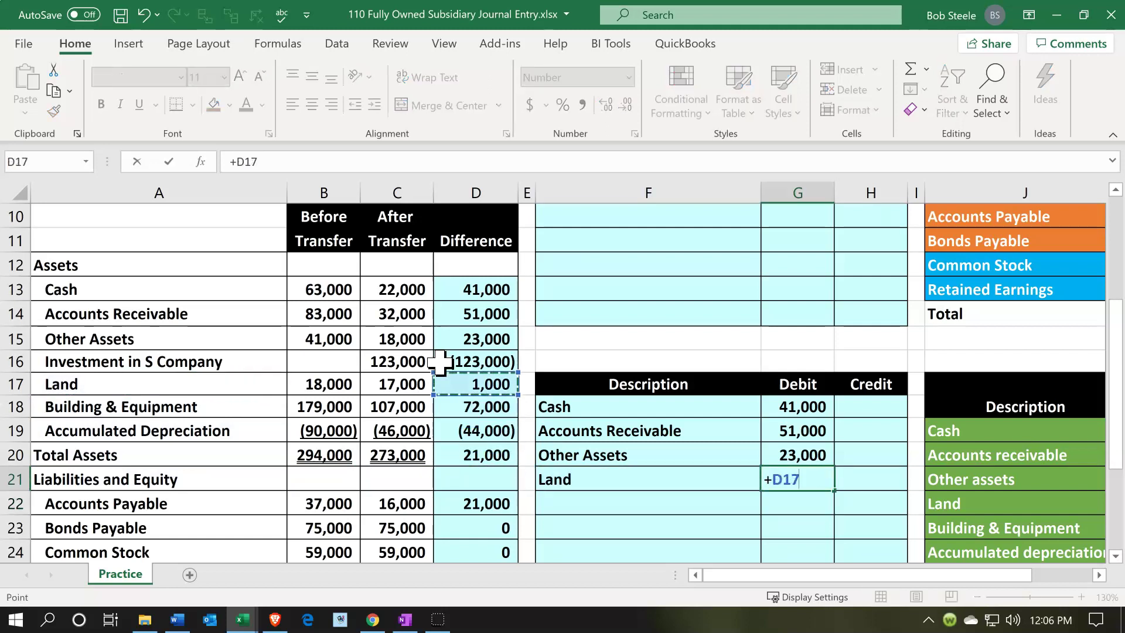
key(Return)
Add a Building & Equipment line to the second journal entry by linking F22 to A18
key(Left)
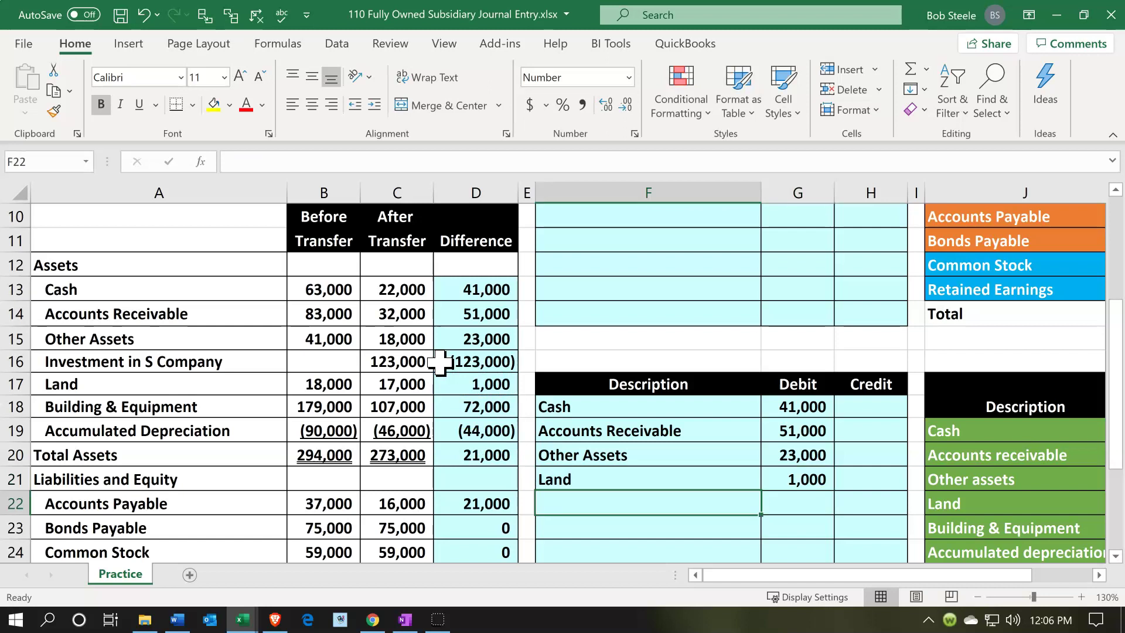
text(=)
key(Left)
key(Left)
key(Left)
key(Left)
key(Left)
key(Up)
key(Up)
key(Up)
key(Up)
key(Up)
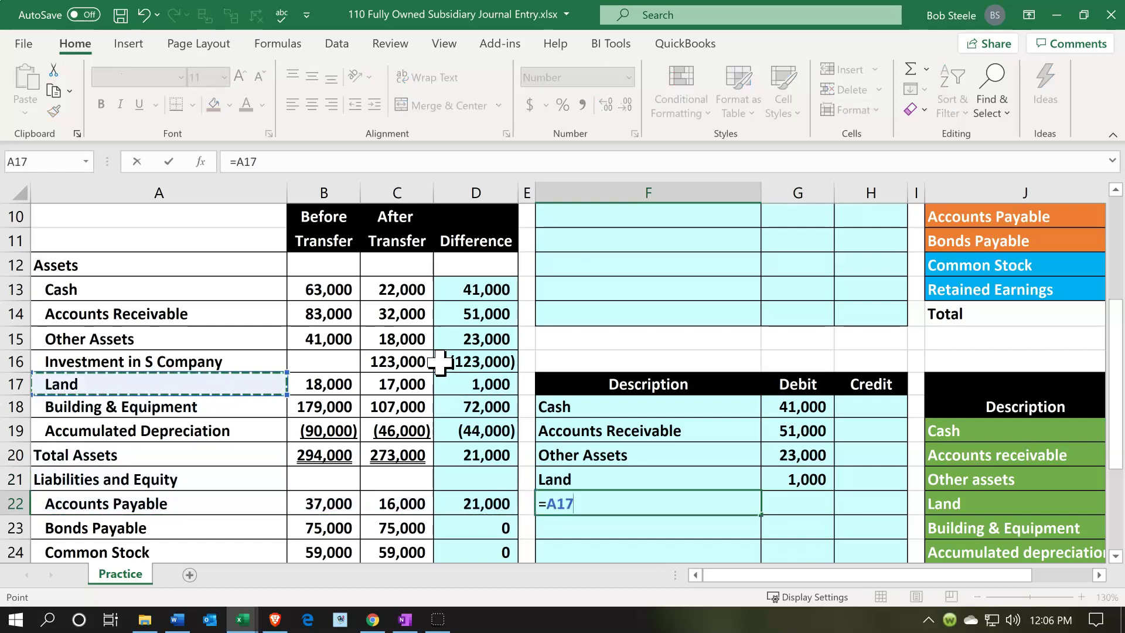
key(Down)
key(Return)
Enter the Building & Equipment debit in G22 by linking it to the difference in D18
key(Right)
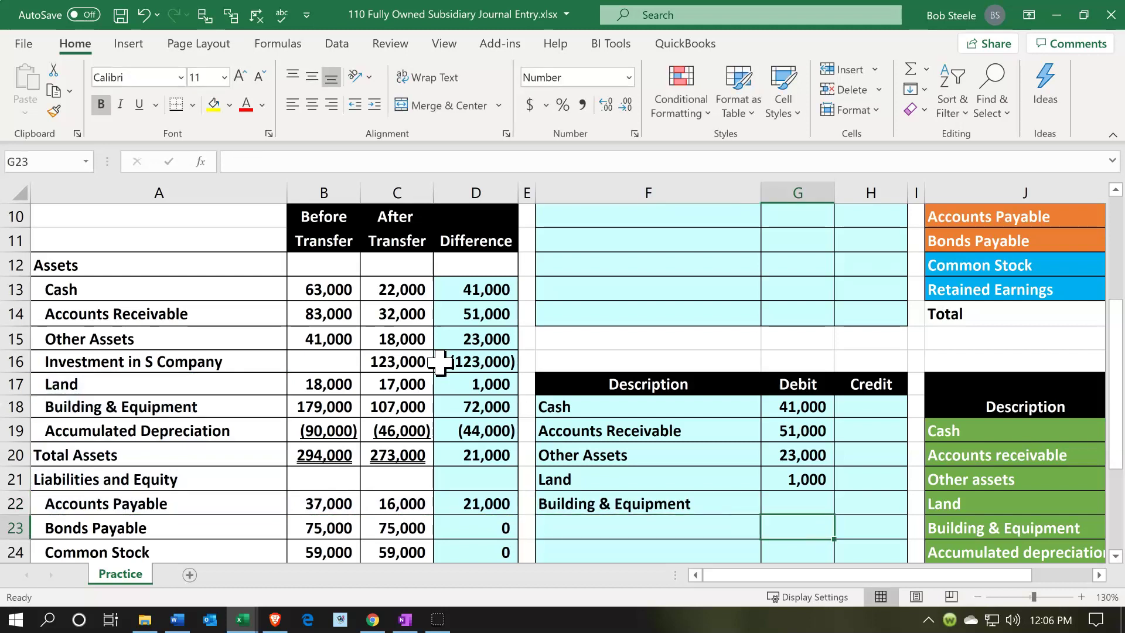
key(Up)
text(+)
key(Left)
key(Left)
key(Left)
key(Up)
key(Up)
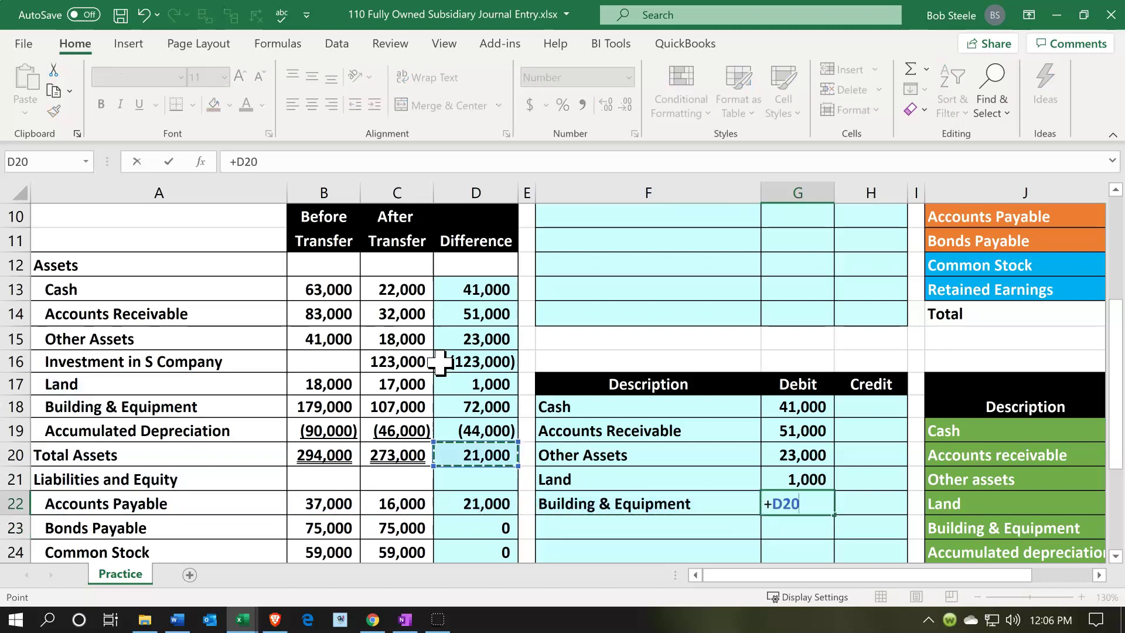
key(Up)
key(Up)
key(Return)
Add an Accumulated Depreciation line to the second journal entry by linking F23 to A19
key(Left)
text(+)
key(Left)
key(Left)
key(Left)
key(Left)
key(Left)
key(Up)
key(Up)
key(Up)
key(Up)
key(Return)
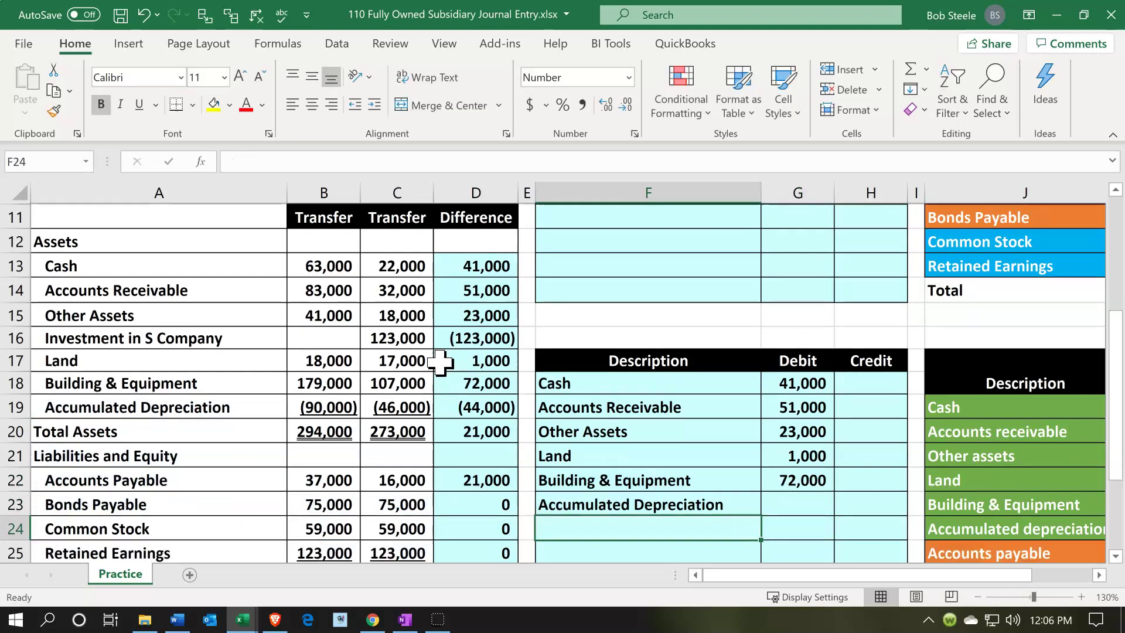
Enter the Accumulated Depreciation credit in H23 by linking it to the difference in D19
key(Right)
key(Right)
key(Up)
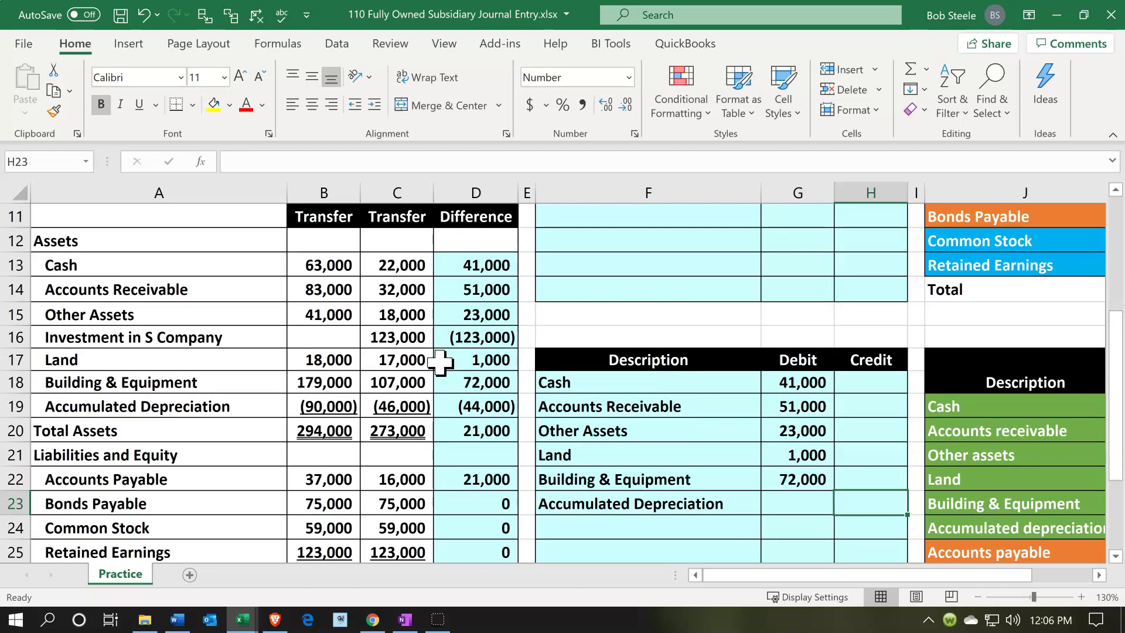
text(+)
key(Left)
key(Left)
key(Left)
key(Left)
key(Left)
key(Up)
key(Up)
key(Up)
key(Up)
key(Right)
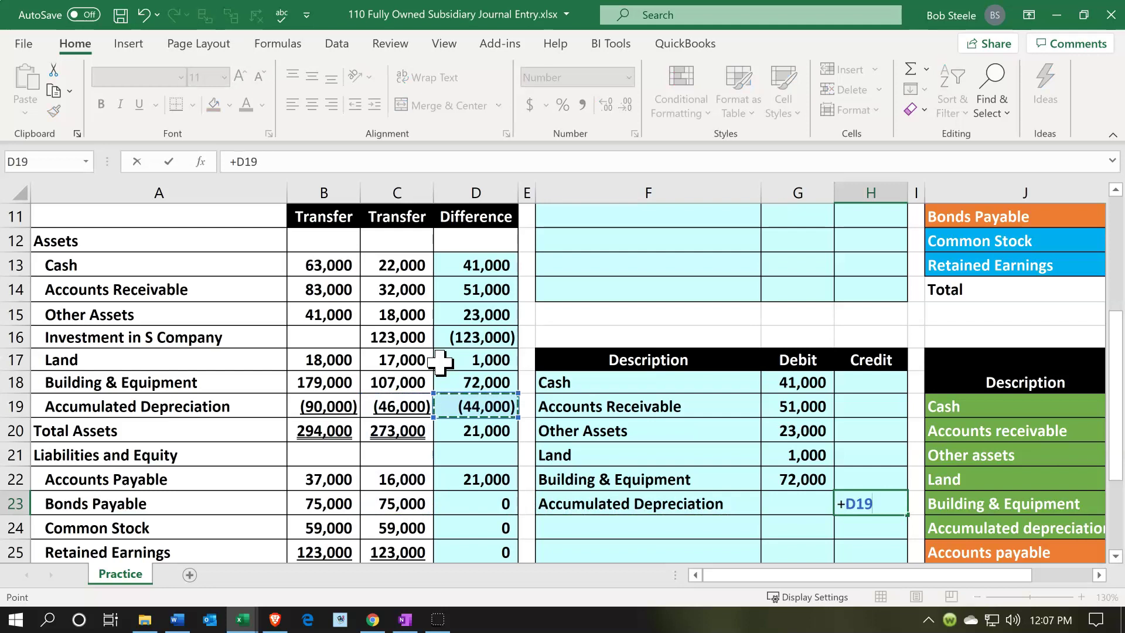
key(Return)
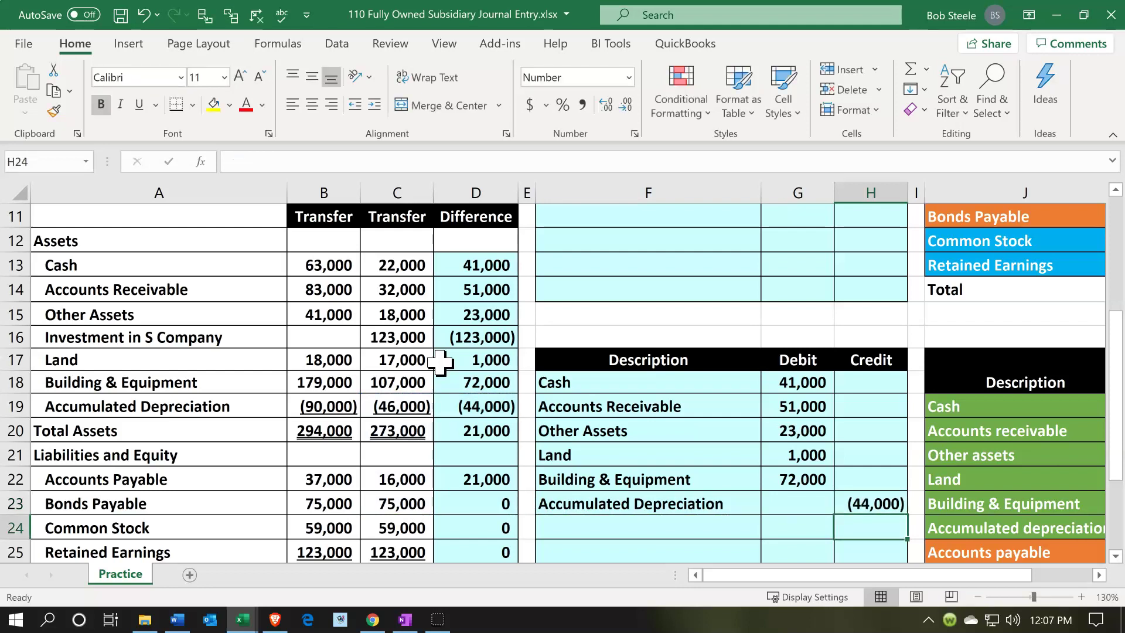
Add an Accounts Payable line to the second journal entry by linking F24 to A22
scroll(661, 445, down, 1)
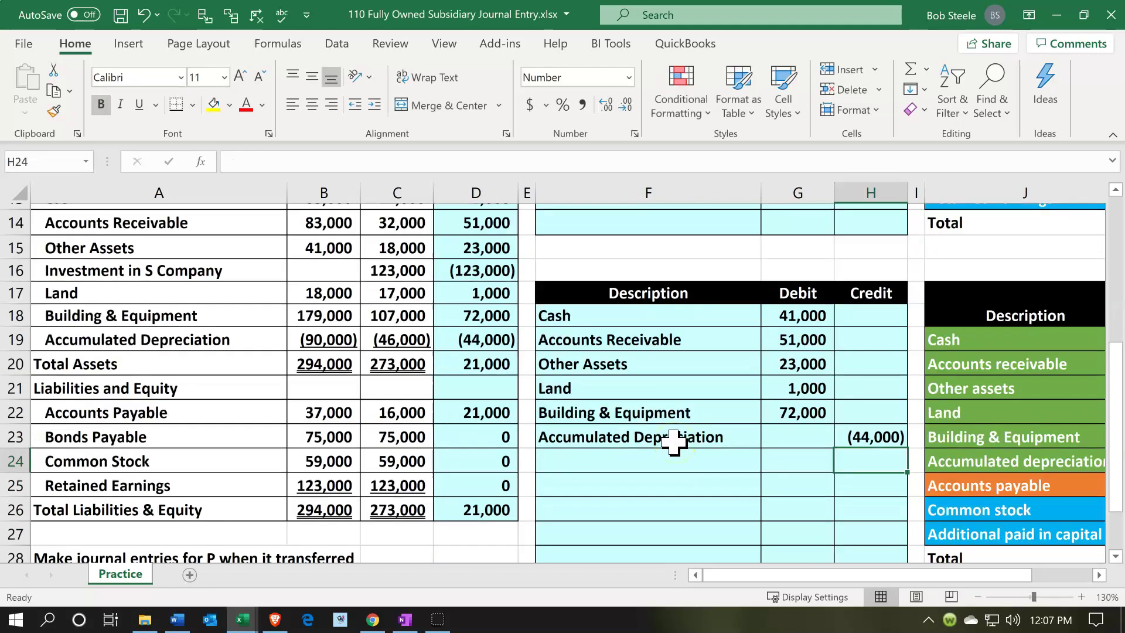
click(661, 445)
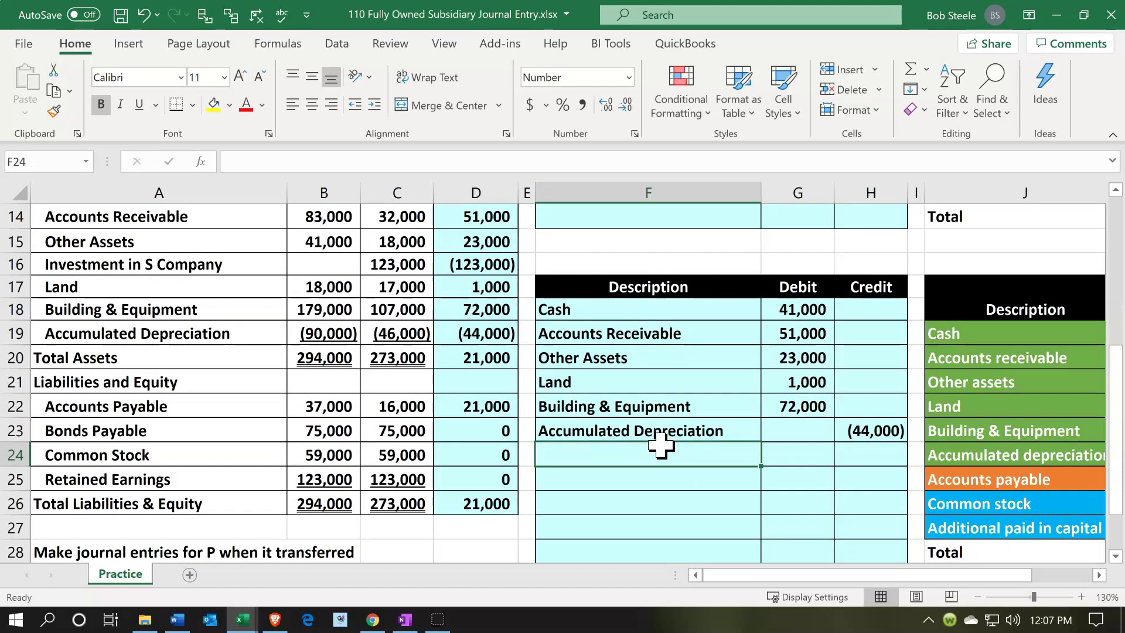
text(=)
key(Left)
key(Left)
key(Left)
key(Left)
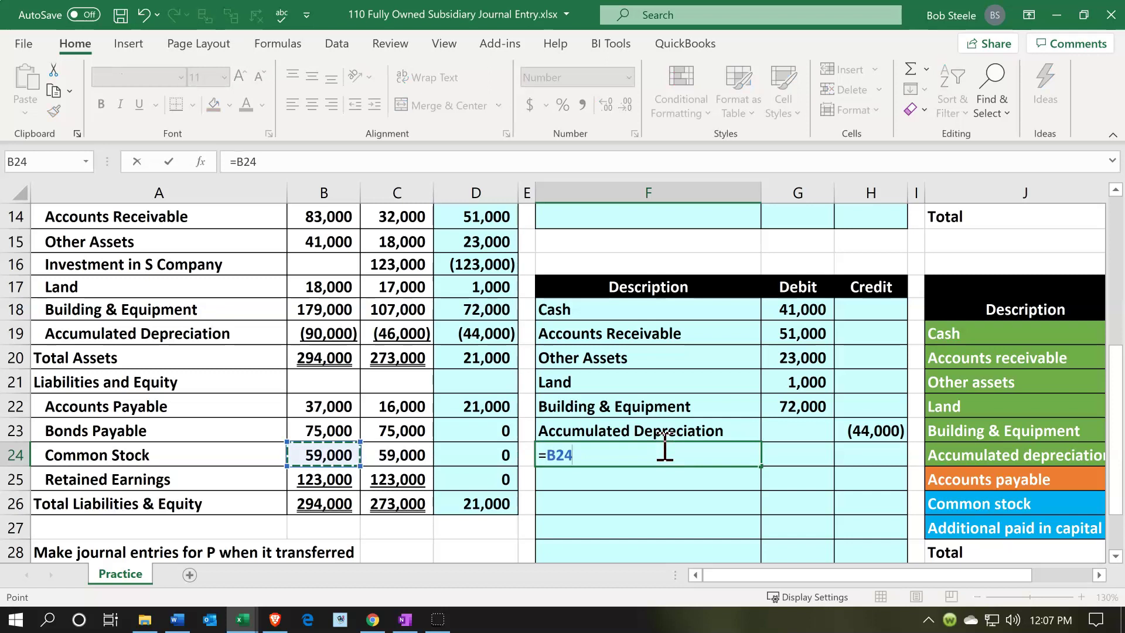
key(Left)
key(Up)
key(Up)
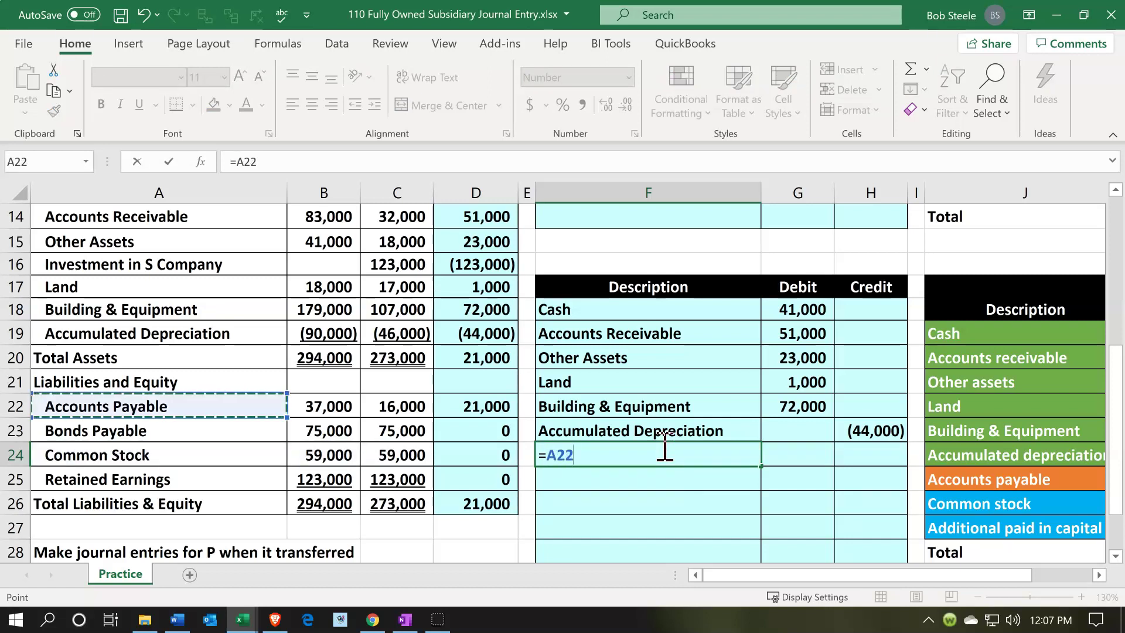
key(Return)
Enter the Accounts Payable credit in H24 as the negative of the difference in D22
key(Right)
key(Right)
key(Up)
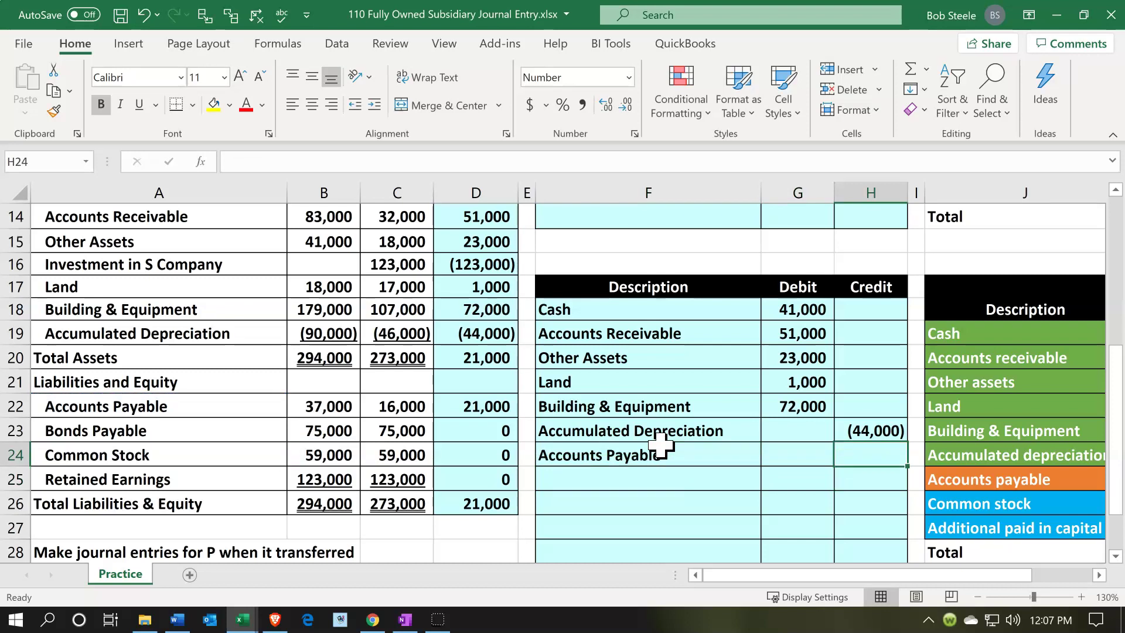
text(-)
key(Left)
key(Left)
key(Left)
key(Left)
key(Up)
key(Up)
key(Return)
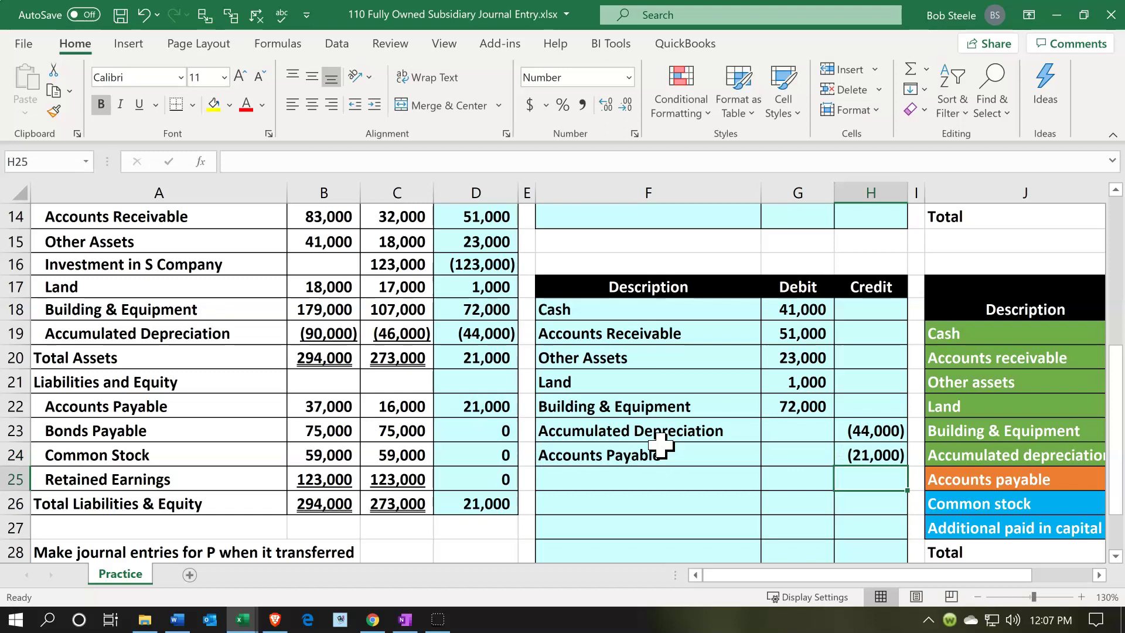
Add a Common stock line to the second journal entry by linking F25 to J26 in S's trial balance
click(599, 484)
text(=)
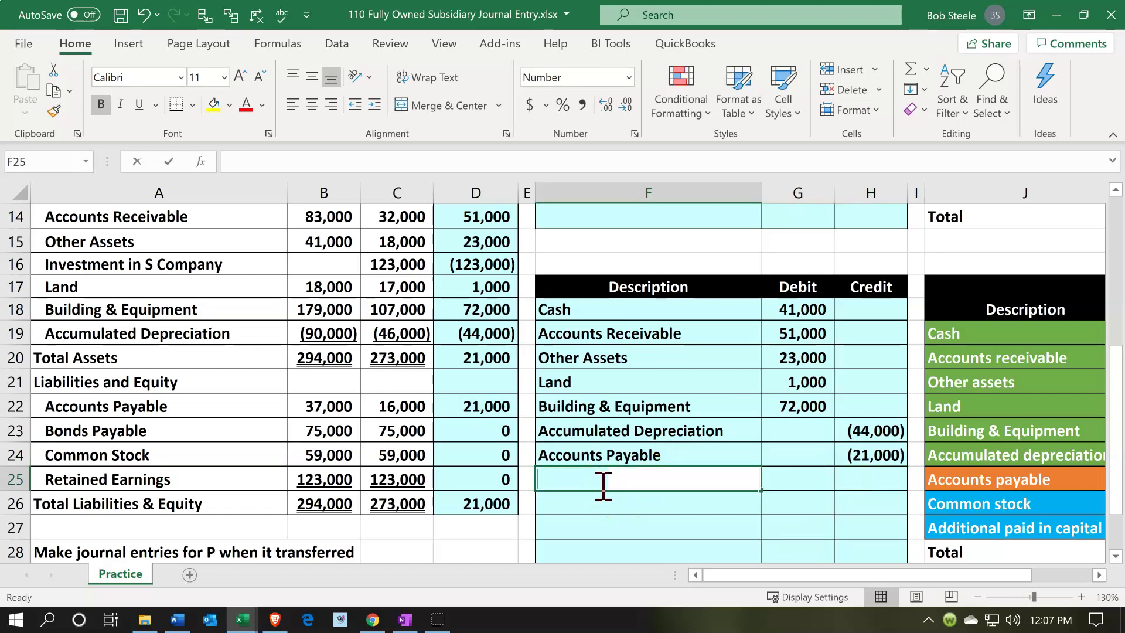
key(Right)
key(Right)
key(Right)
key(Right)
key(Down)
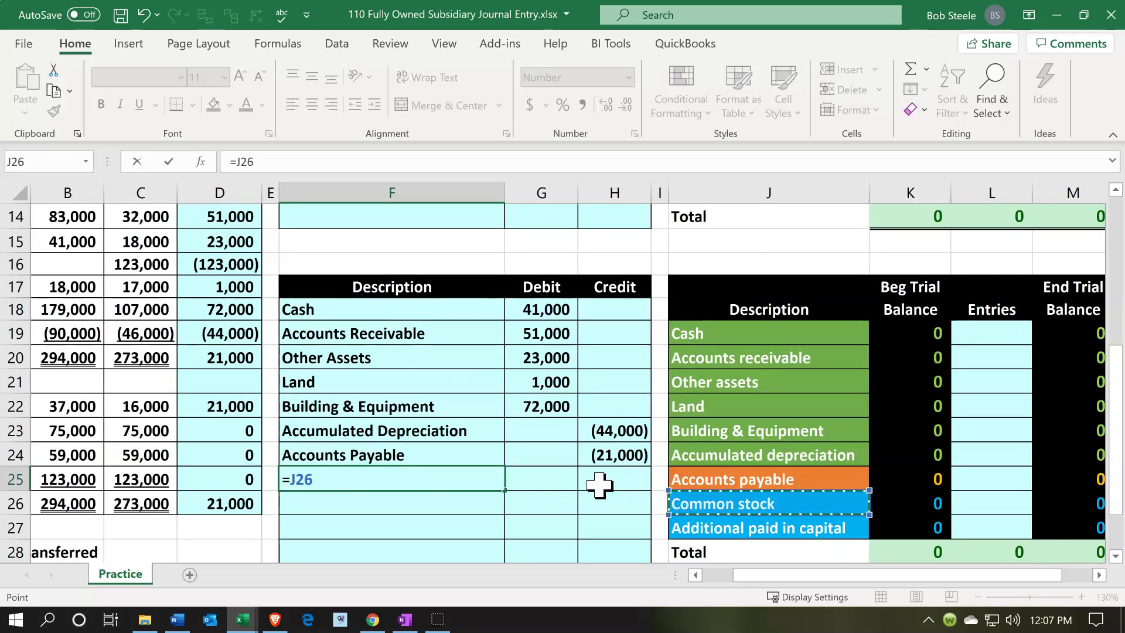
key(Return)
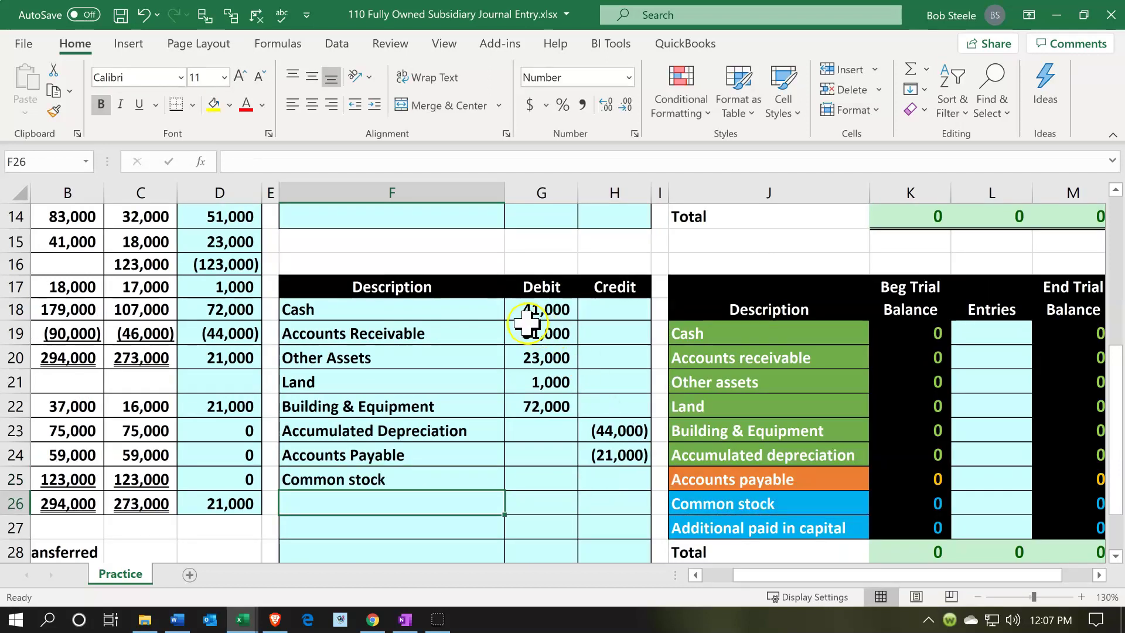
Check the sum of the debits and credits in G18:H24 and compare it with P's journal entry above
drag(521, 309, 584, 461)
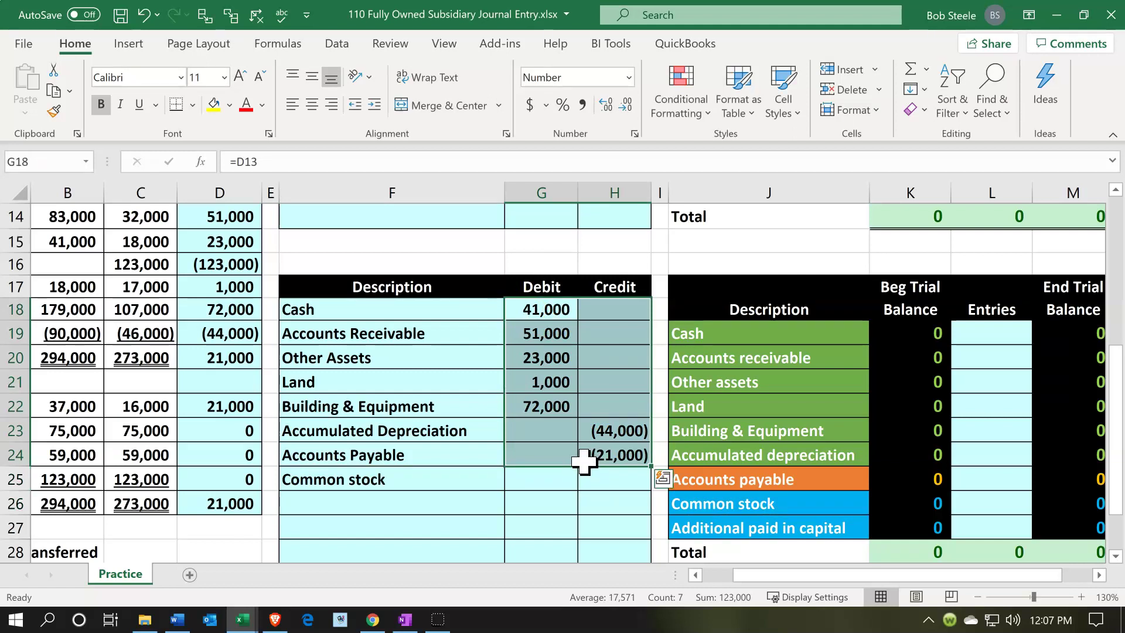
scroll(584, 461, up, 5)
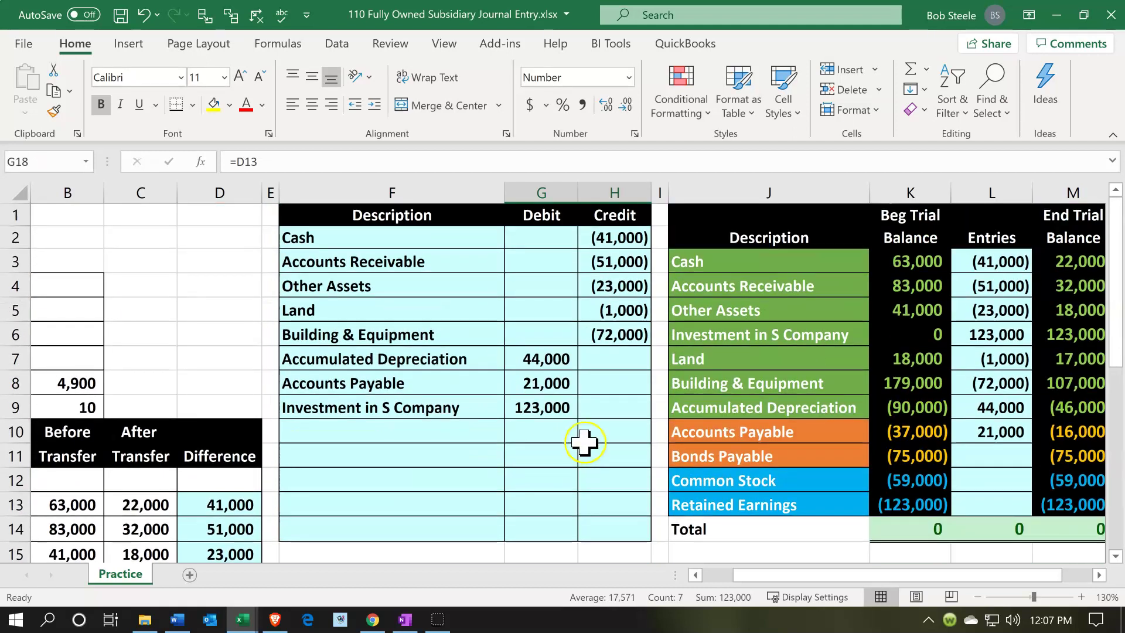
scroll(555, 423, down, 4)
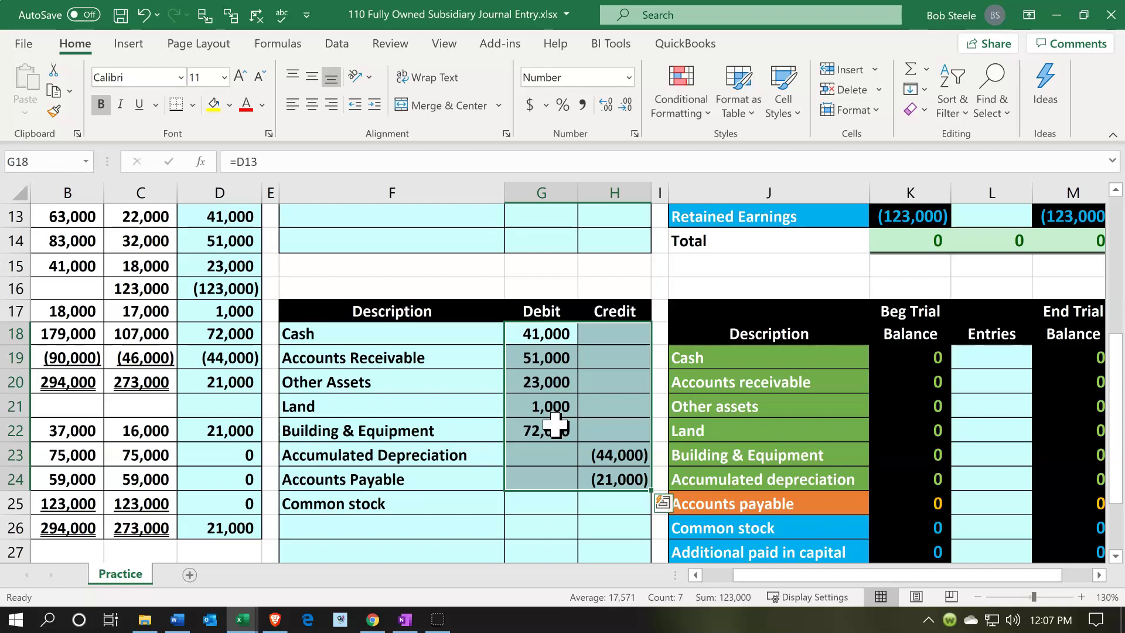
click(403, 419)
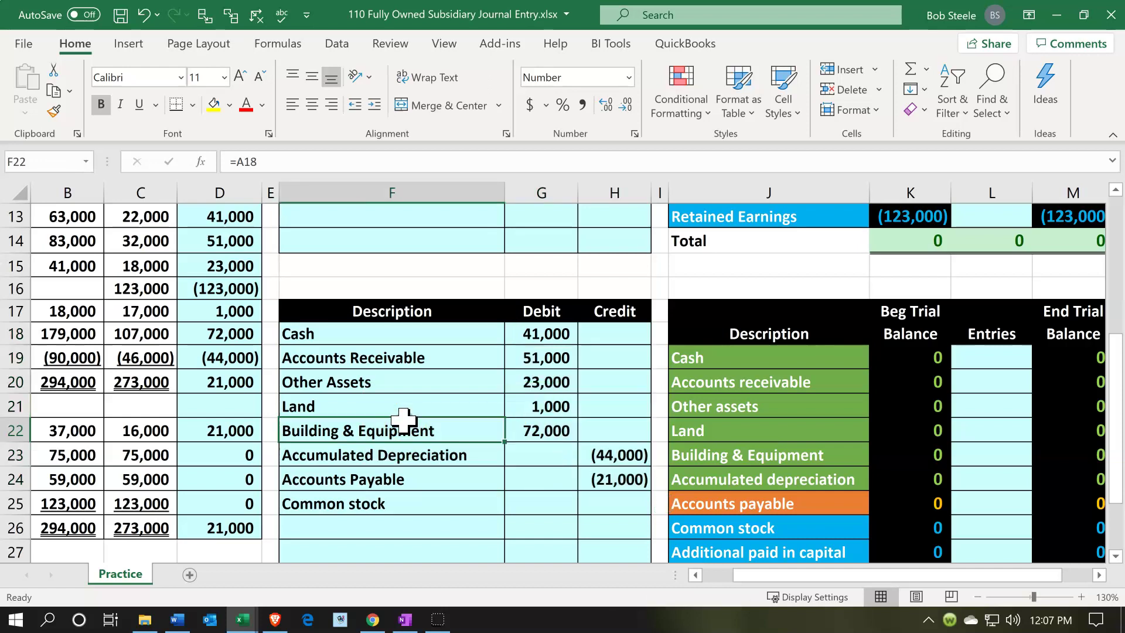
scroll(403, 420, down, 1)
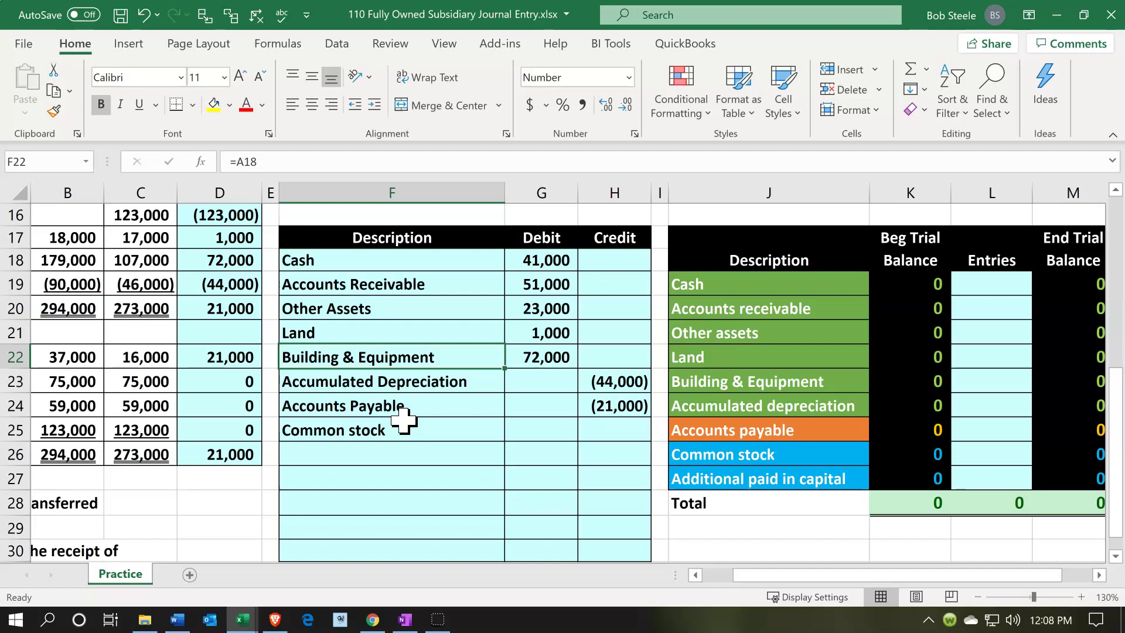
Bring up the shares P received and their par value, and open Calculator in its compact always-on-top view
scroll(403, 419, up, 3)
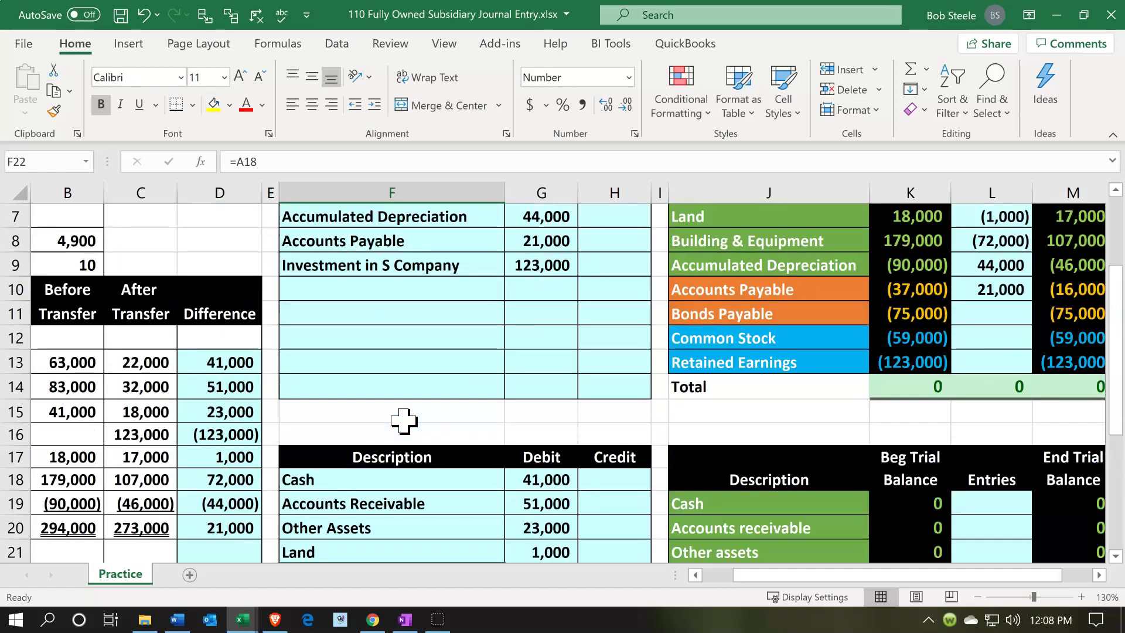
click(377, 340)
key(Left)
key(Left)
key(Left)
key(Left)
key(Left)
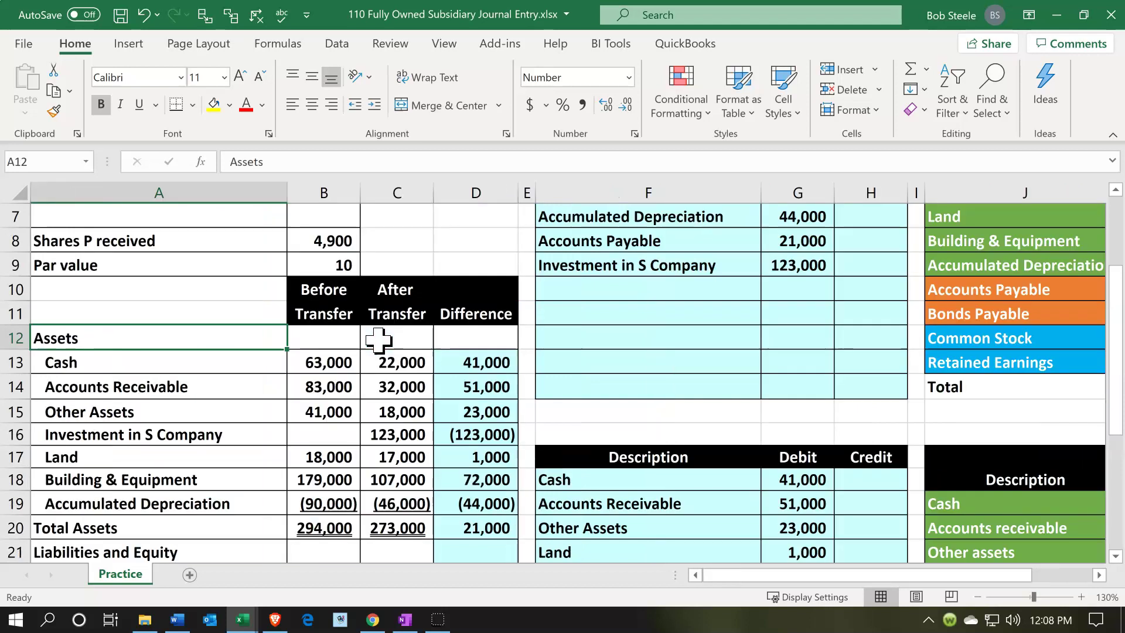
key(XF86Calculator)
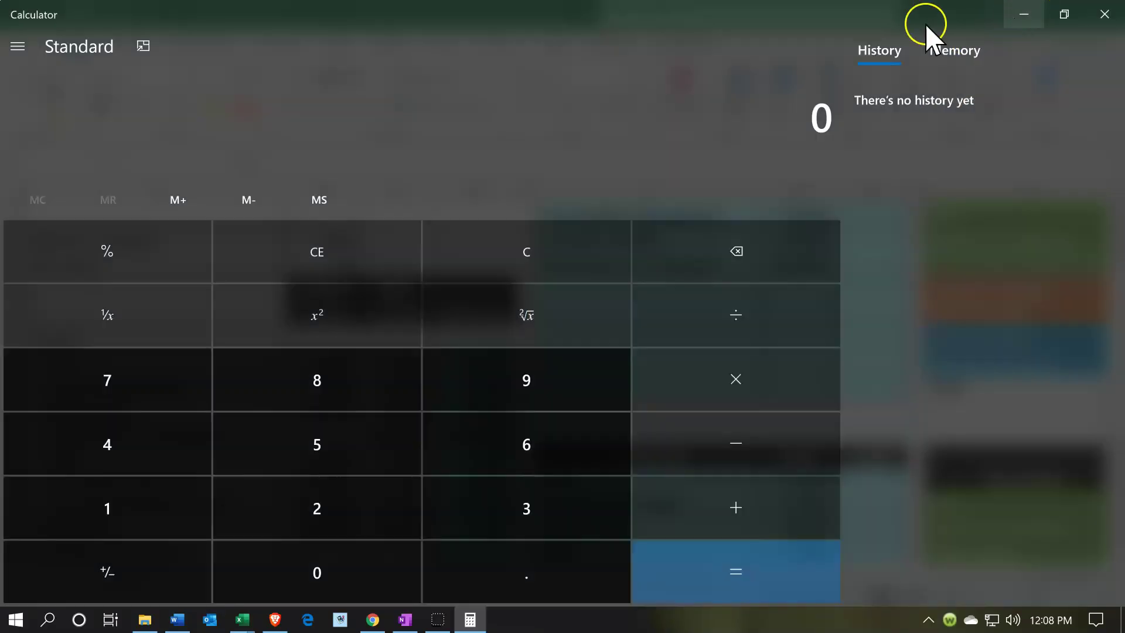
click(143, 46)
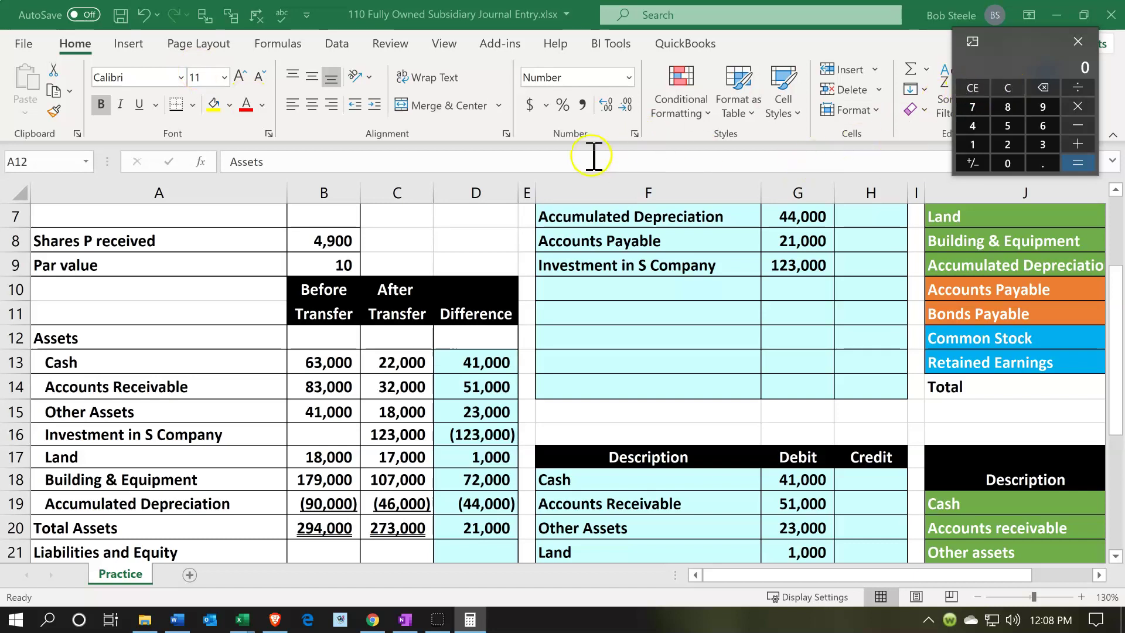
Try adding 10 to 4900 in the calculator, and clear the result
text(4900)
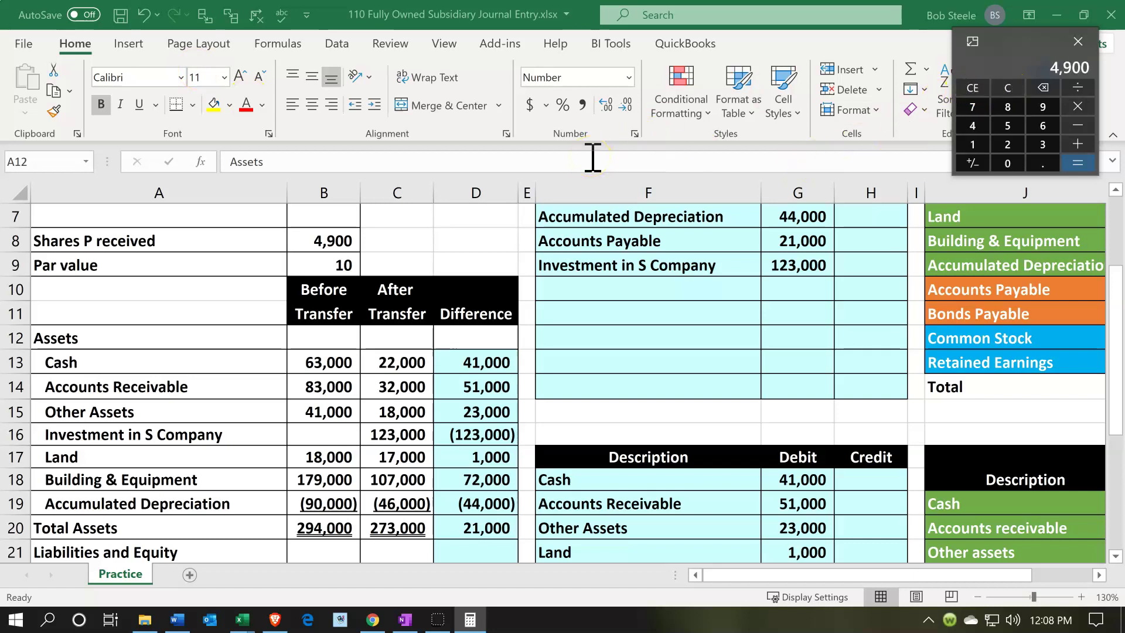
text(+10)
key(Return)
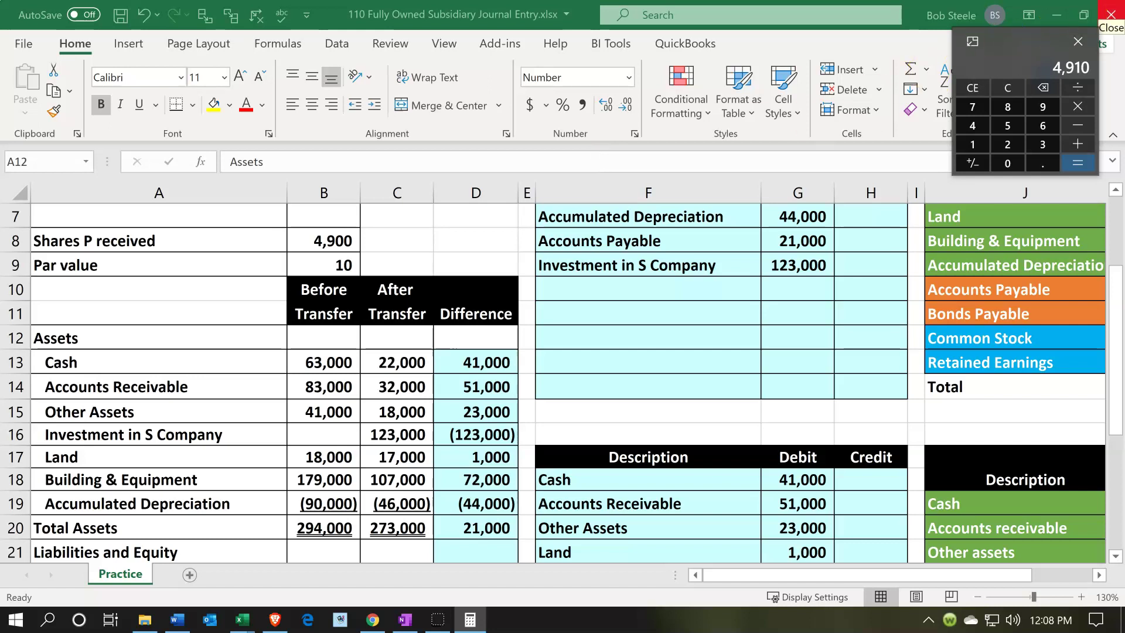
click(1007, 88)
Re-enter 4900 in the calculator for the shares' par value calculation, close it, and return to the second journal entry
text(49,00)
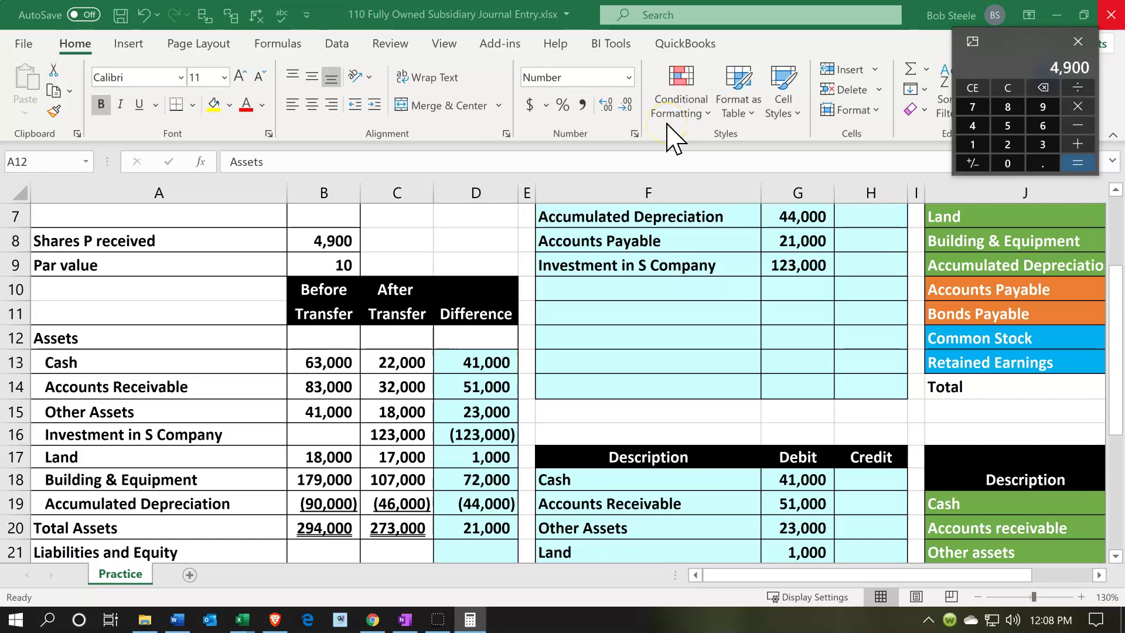
text(0)
click(1078, 41)
click(821, 317)
scroll(822, 331, down, 3)
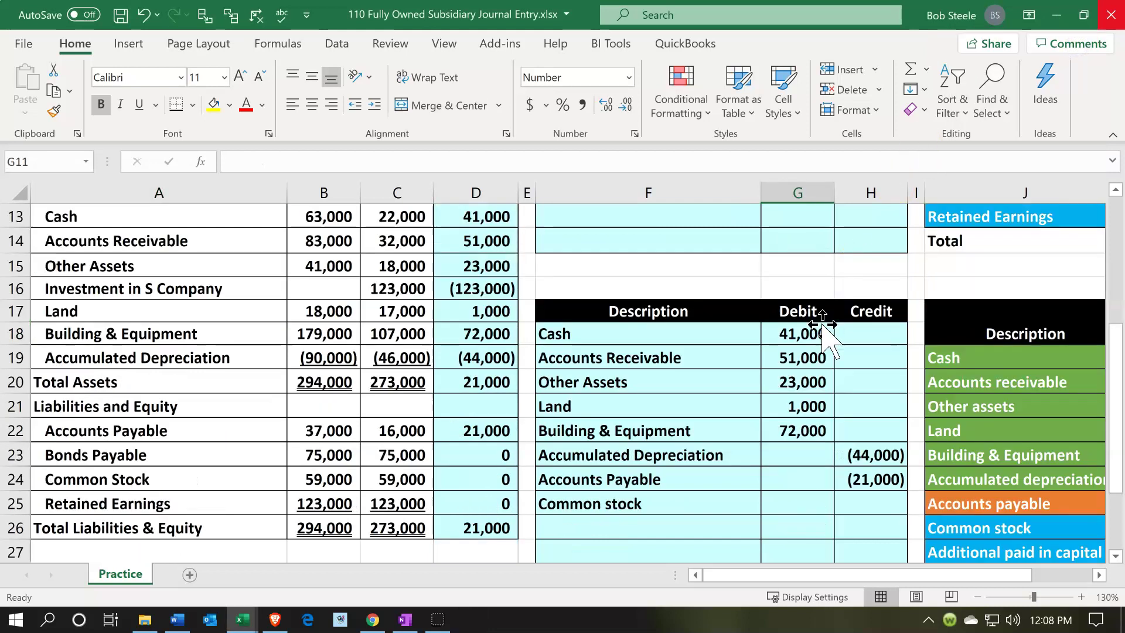
Enter the common stock credit in H25 as the negative product of shares P received (B8) and par value (B9)
click(873, 426)
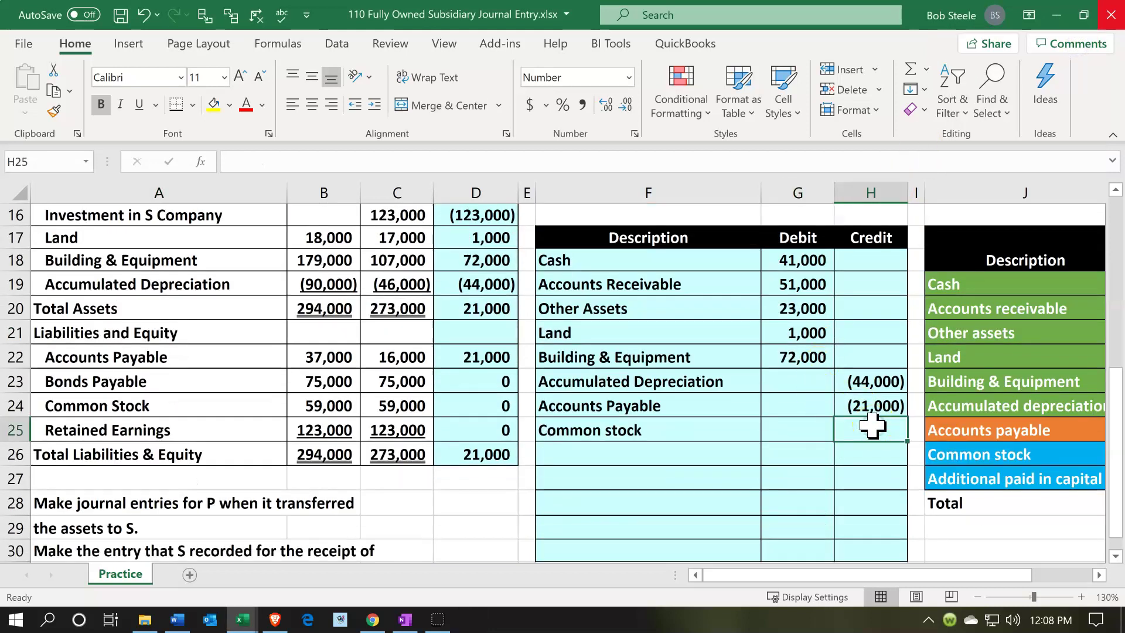
text(-)
key(Left)
key(Left)
key(Left)
key(Left)
key(Left)
key(Up)
key(Up)
key(Up)
key(Up)
key(Up)
key(Up)
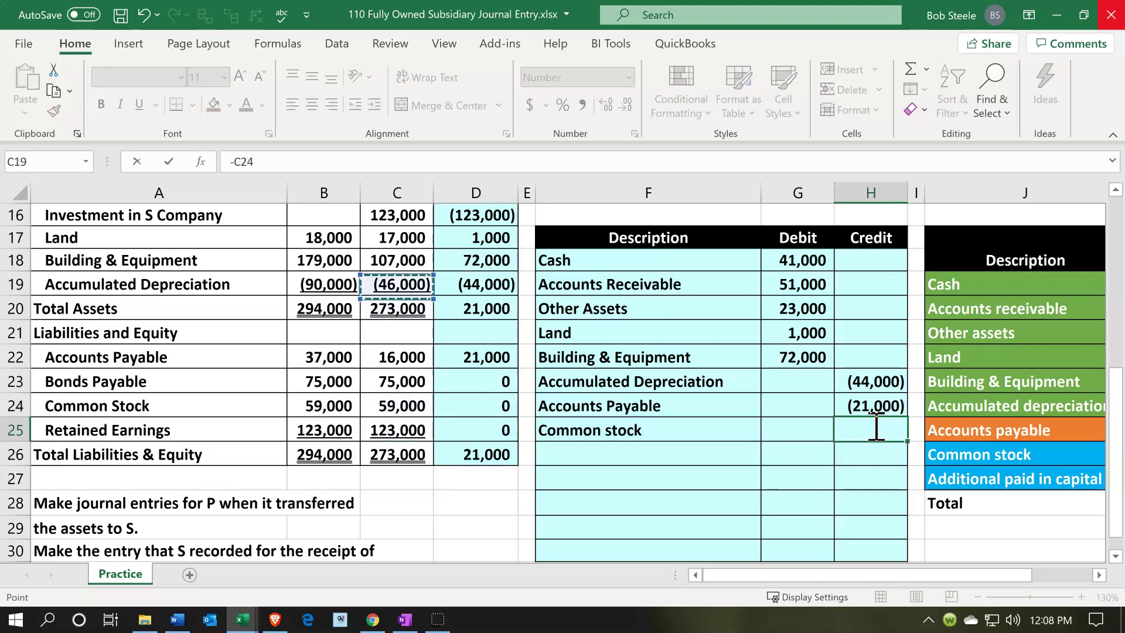
key(Up)
key(Up)
key(Up)
key(Up)
key(Up)
key(Up)
key(Up)
key(Up)
key(Up)
key(Up)
key(Up)
key(Up)
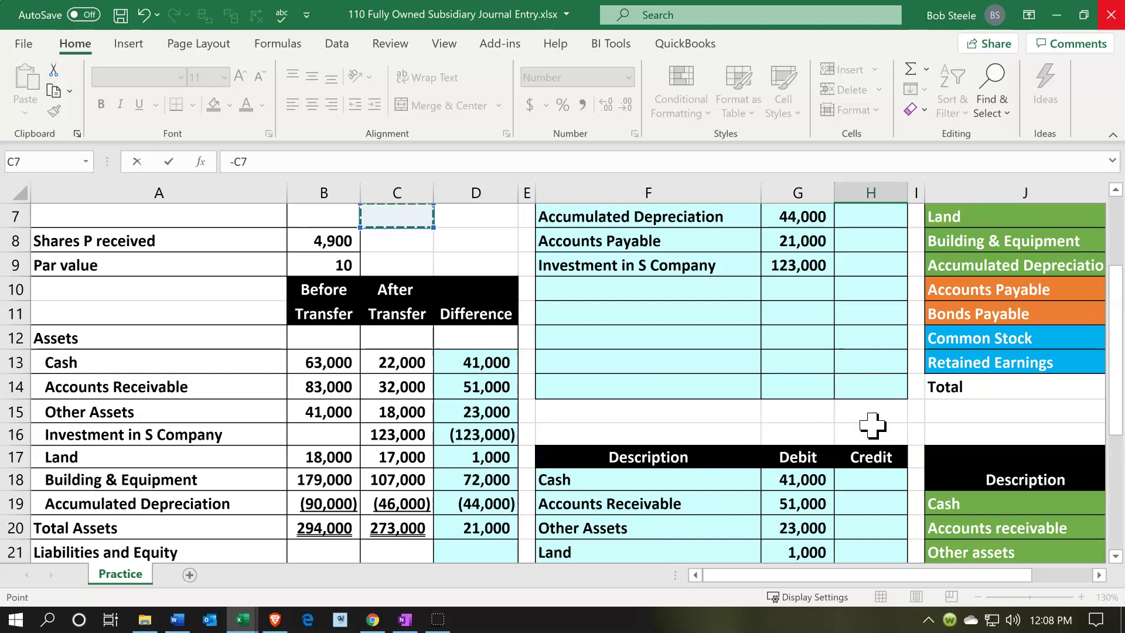
key(Down)
key(Left)
text(*)
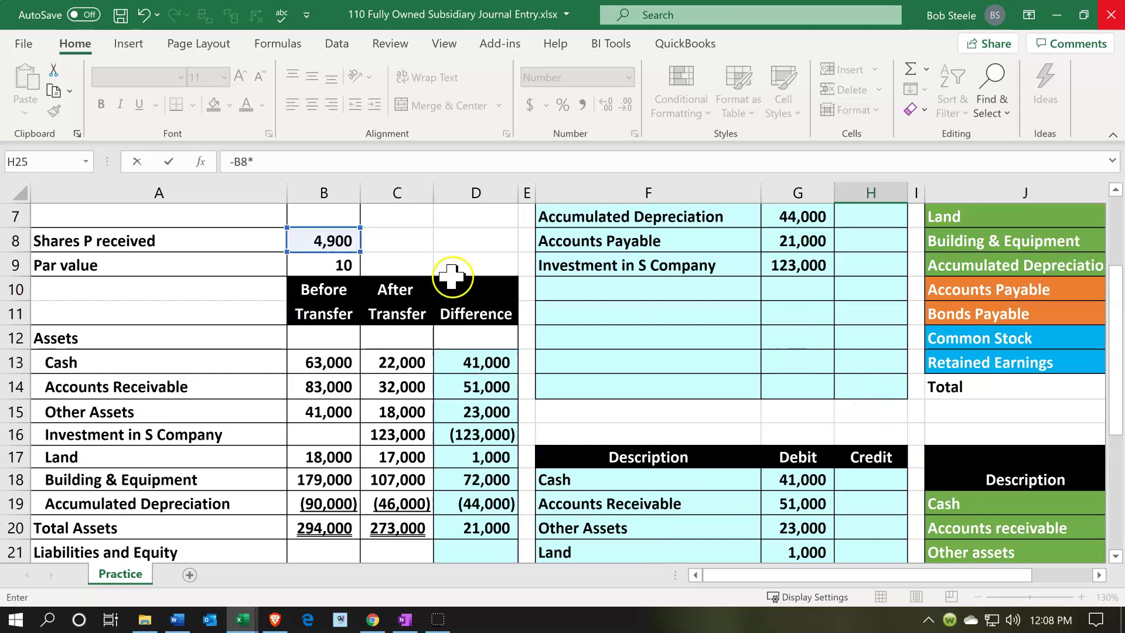
click(346, 263)
key(Return)
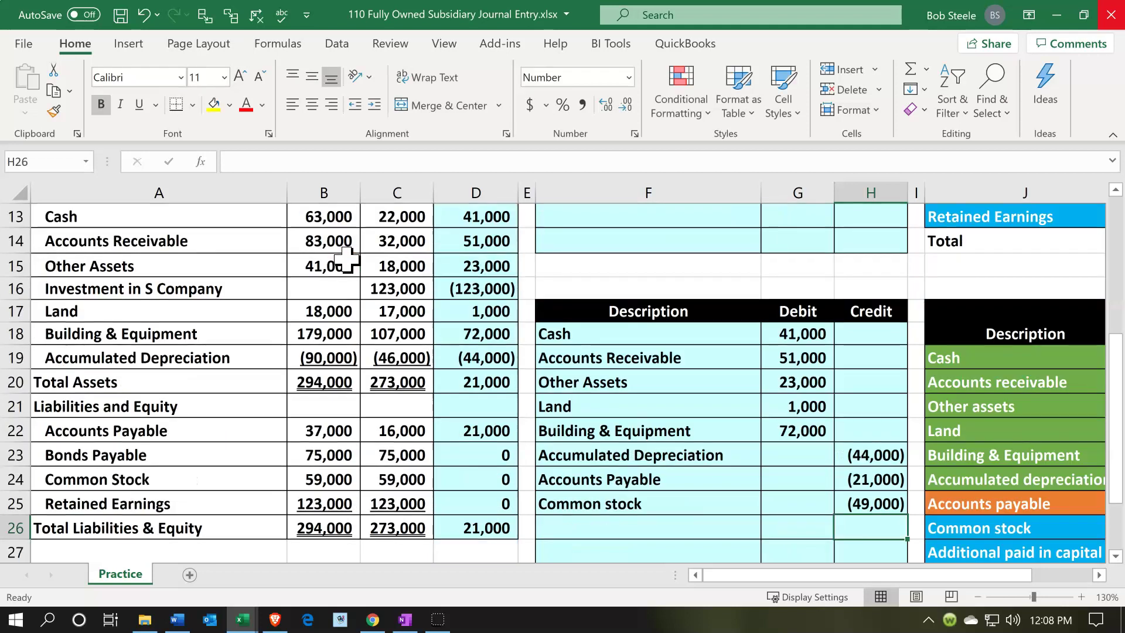
Fill the account name in F26 with Additional paid in capital by linking it to J27 in S's worksheet
key(Left)
key(Left)
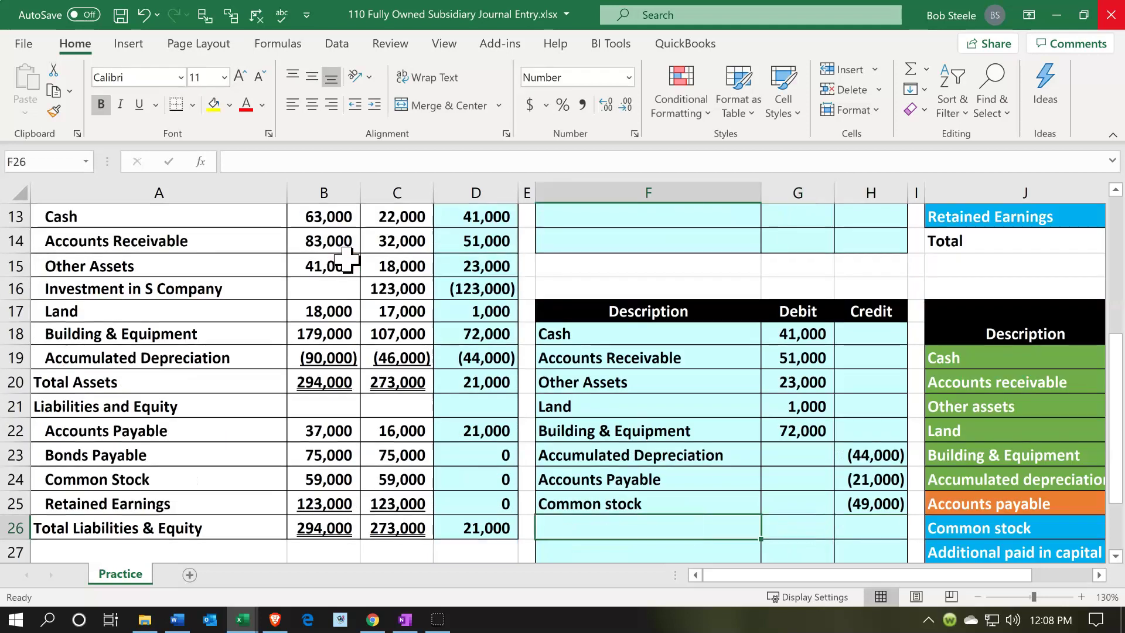
text(=)
key(Right)
key(Right)
key(Right)
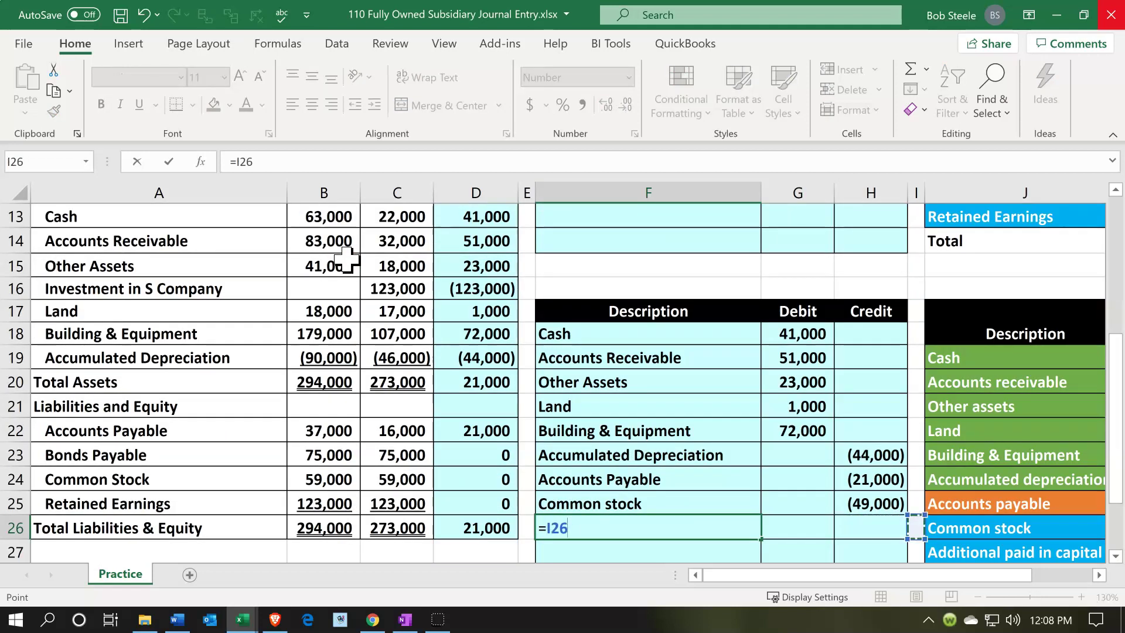
key(Down)
scroll(346, 260, right, 1)
key(Return)
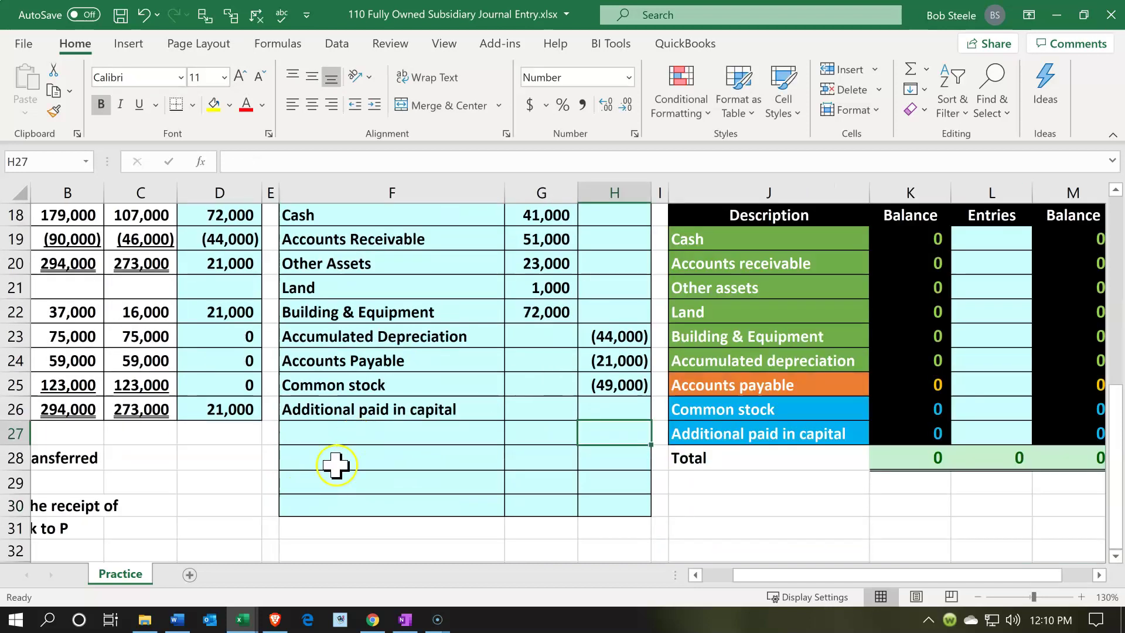
Check the sum of S's journal entry amounts in G18:H25, and compare it with the sum of G18:H24 before common stock
click(394, 485)
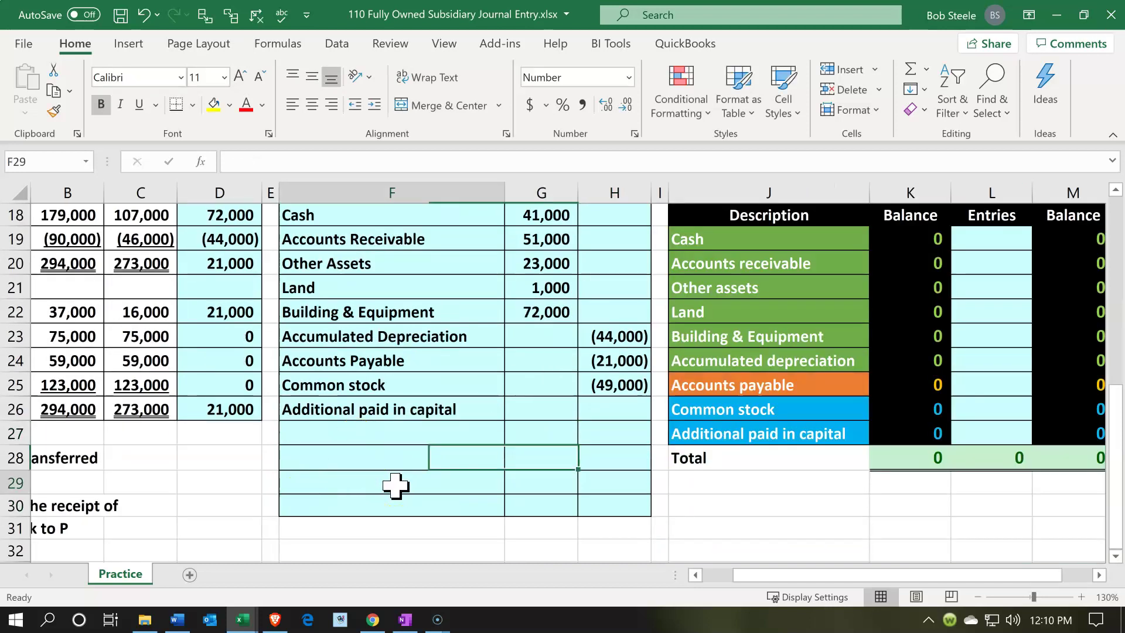
scroll(394, 484, up, 3)
drag(546, 276, 597, 439)
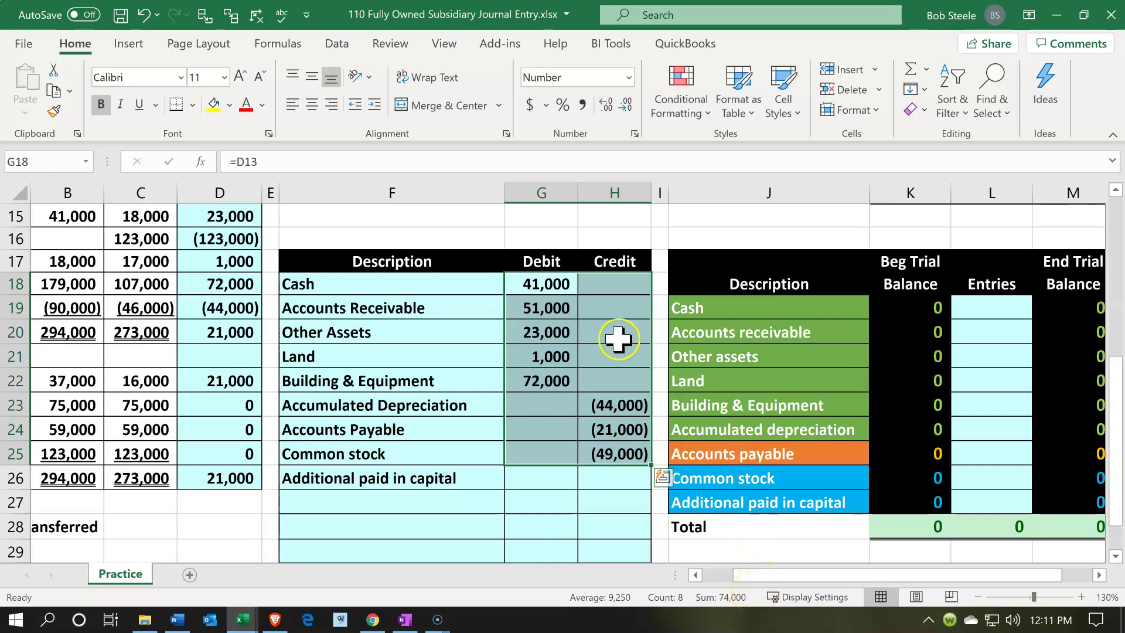
click(533, 284)
drag(582, 349, 595, 427)
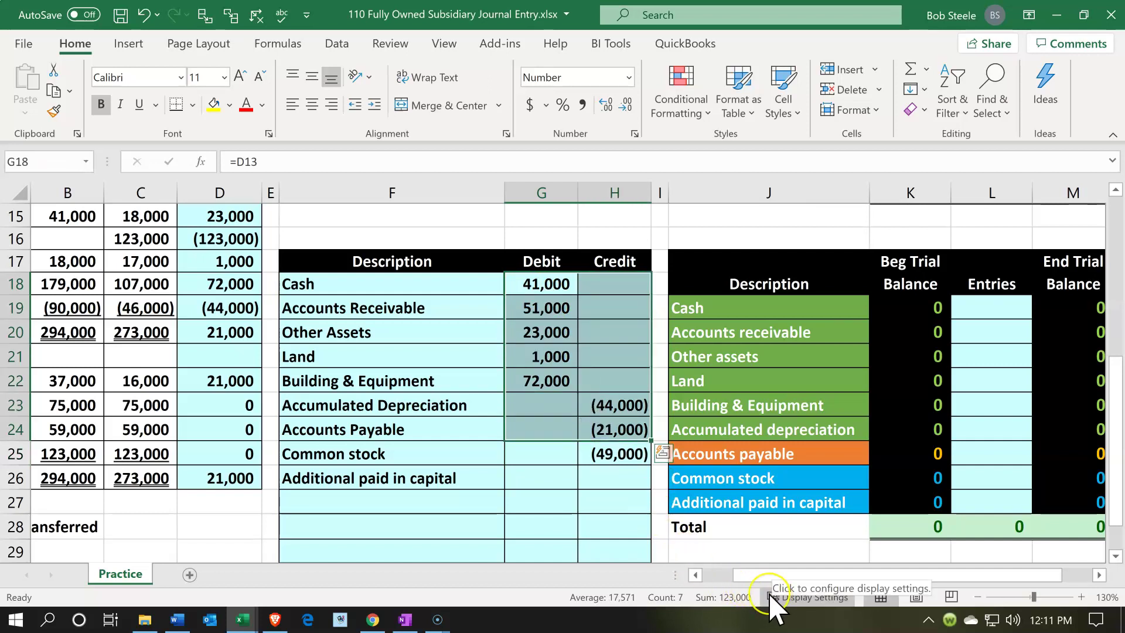
Enter the additional paid in capital credit in H26 as the balancing amount, using the negative SUM of G18:H25
click(616, 469)
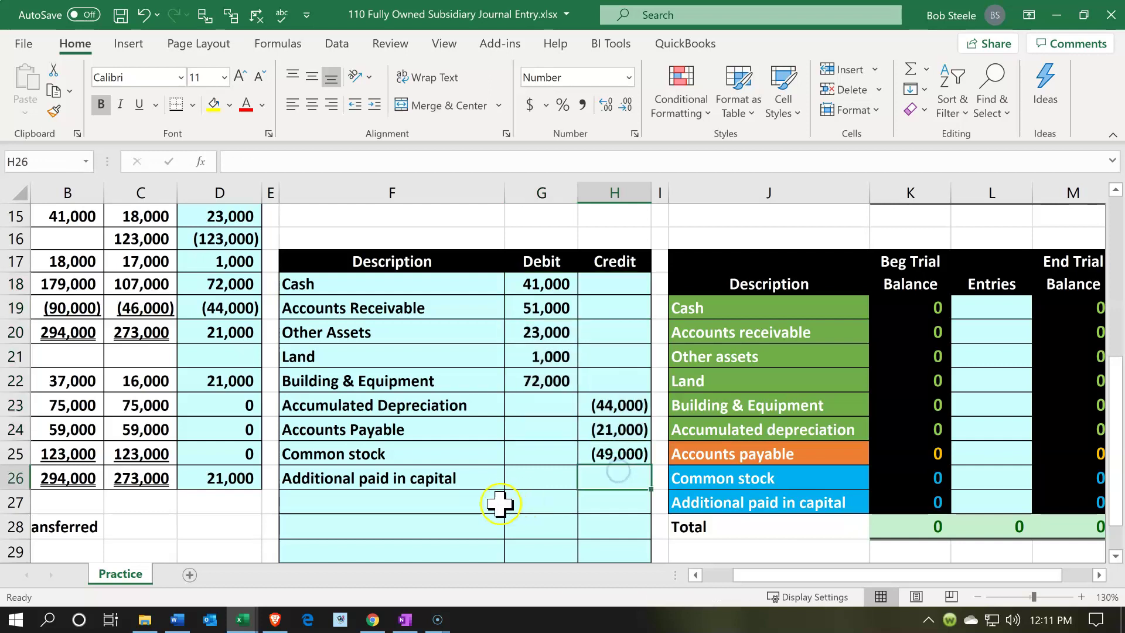
text(-)
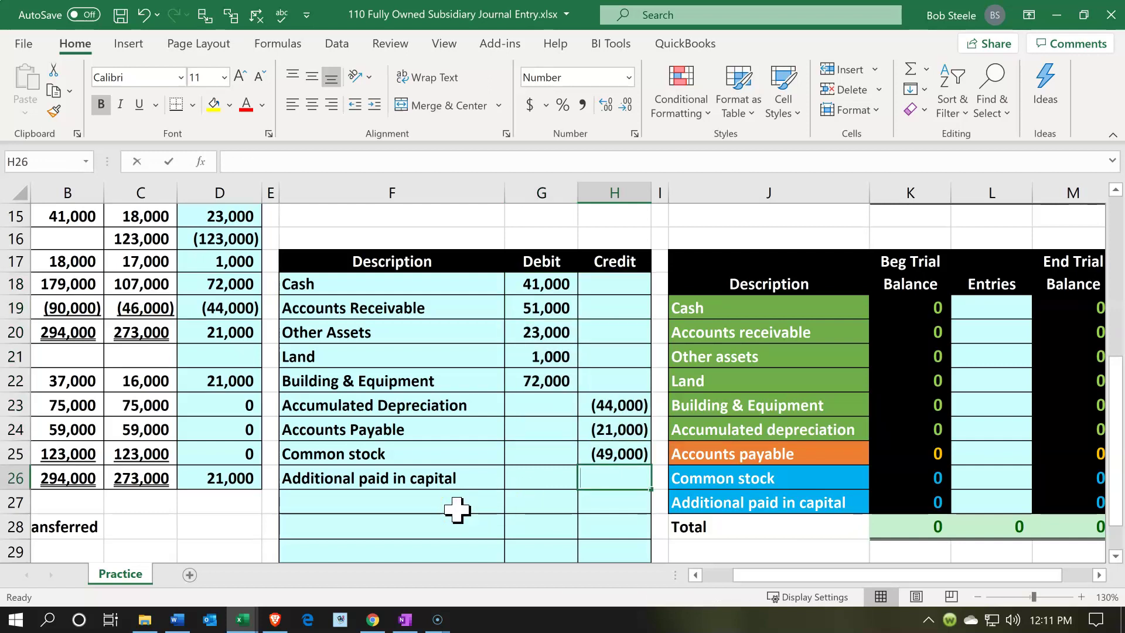
text(sum()
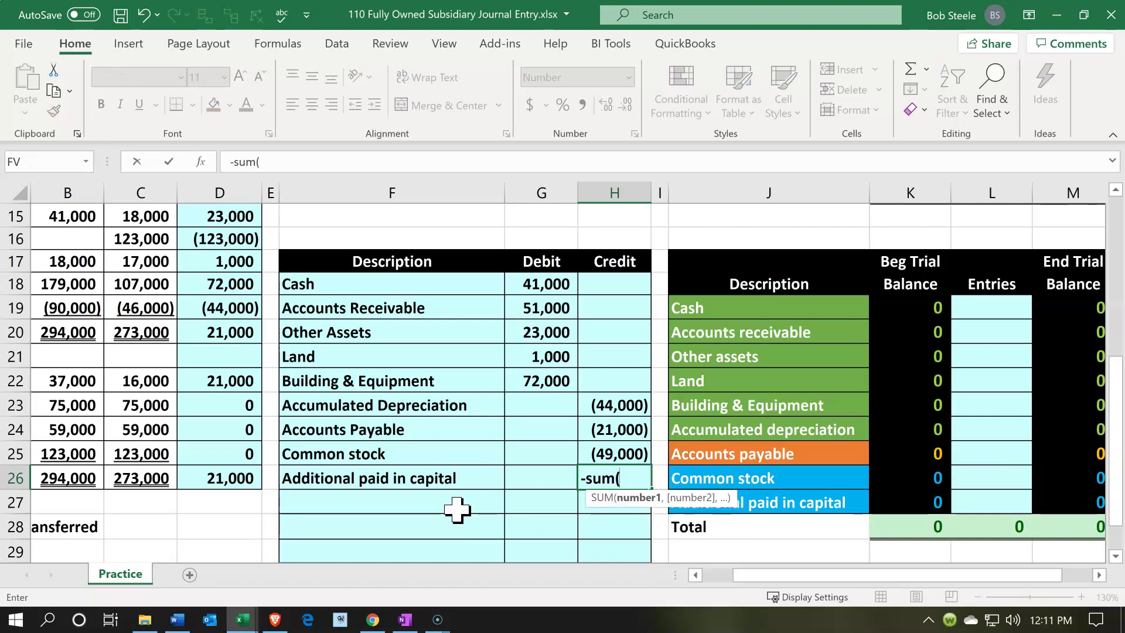
key(Up)
key(shift+Left)
key(shift+Up)
key(shift+Up)
key(shift+Up)
key(shift+Up)
key(shift+Up)
key(shift+Up)
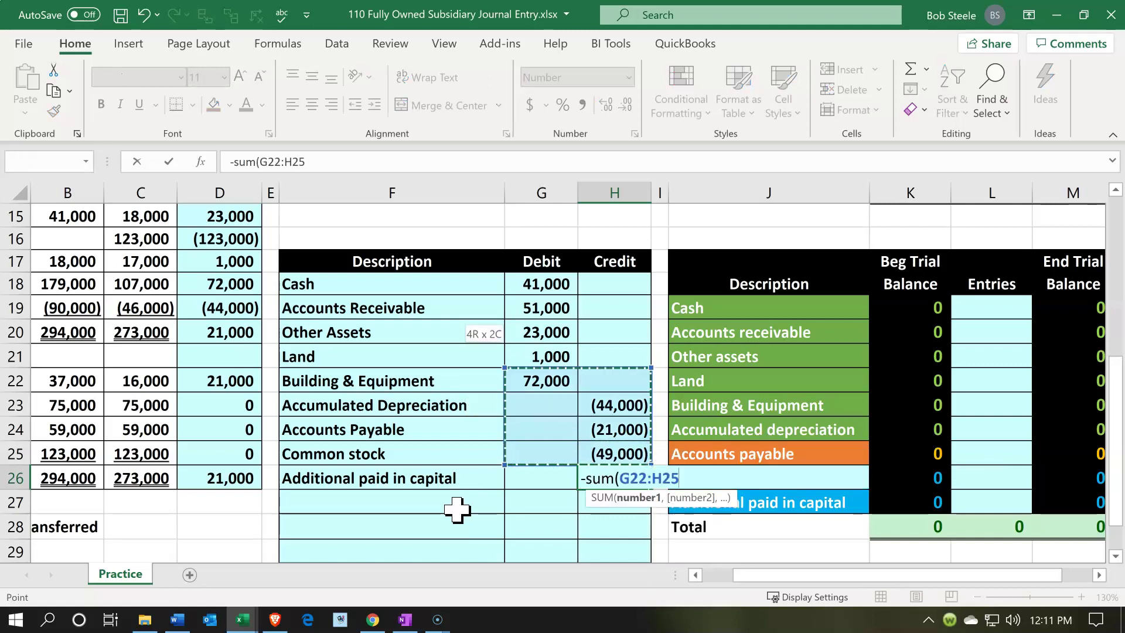
key(shift+Up)
text())
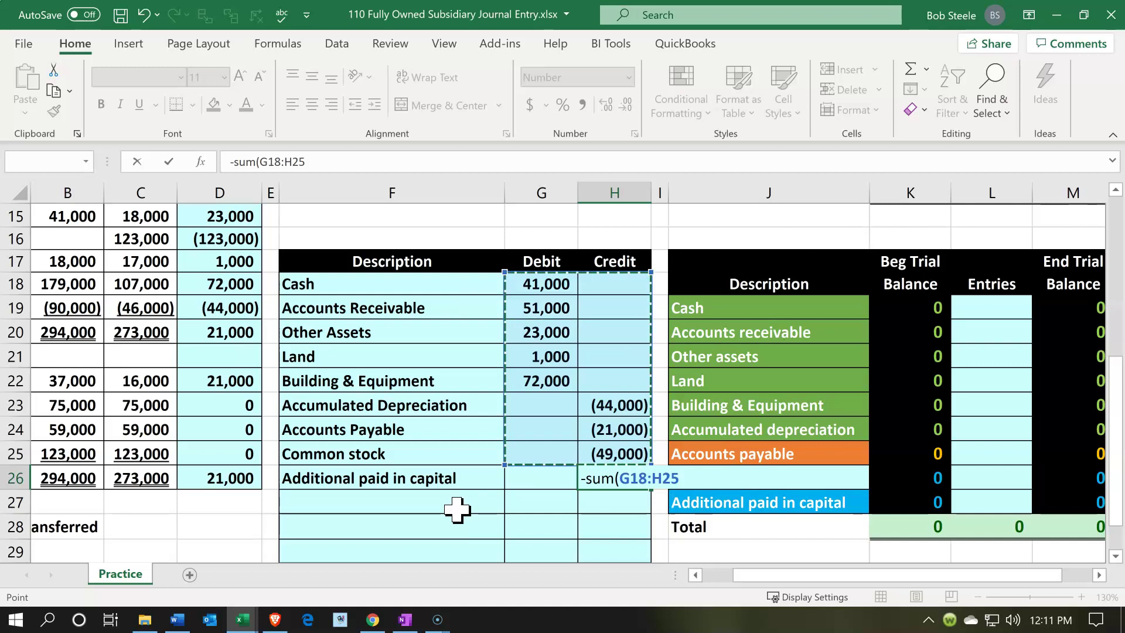
key(Return)
Check that S's entry in G18:H26 balances, and compare the sum of the debits with the sum of the credits
drag(536, 283, 602, 476)
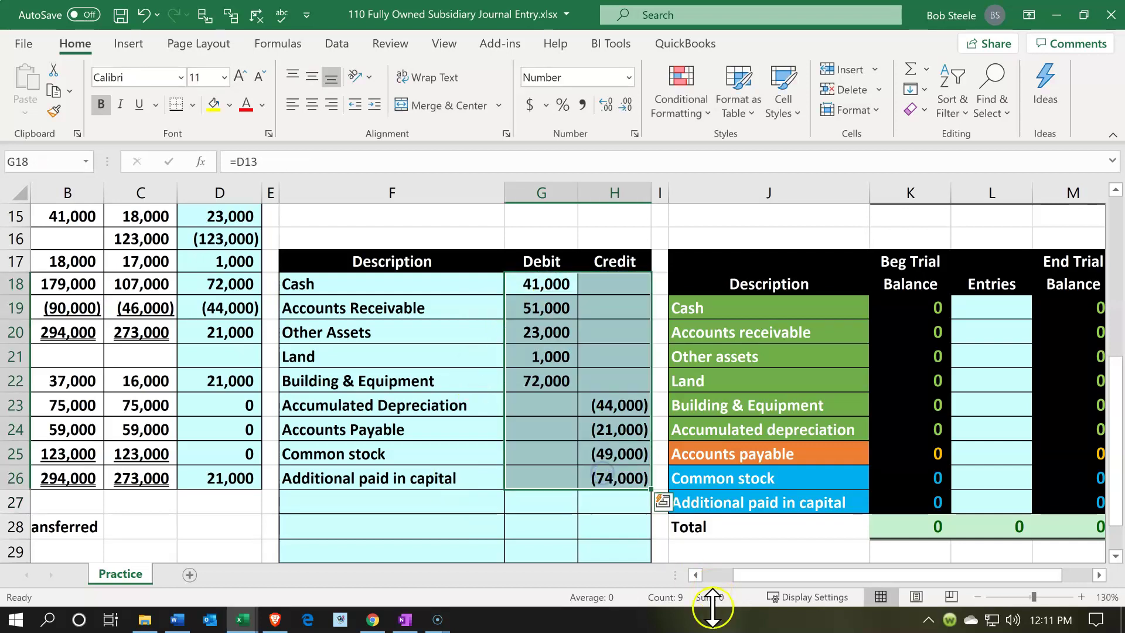
drag(543, 282, 543, 394)
drag(603, 358, 617, 498)
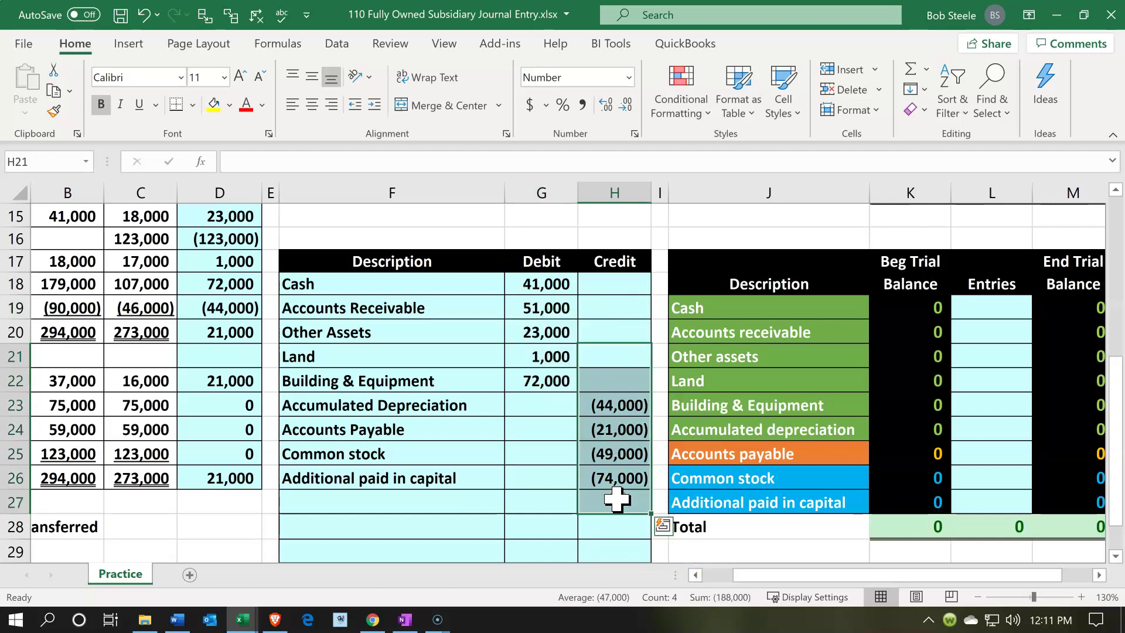
Post the cash debit to S's trial balance by linking entries cell L19 to G18
click(728, 382)
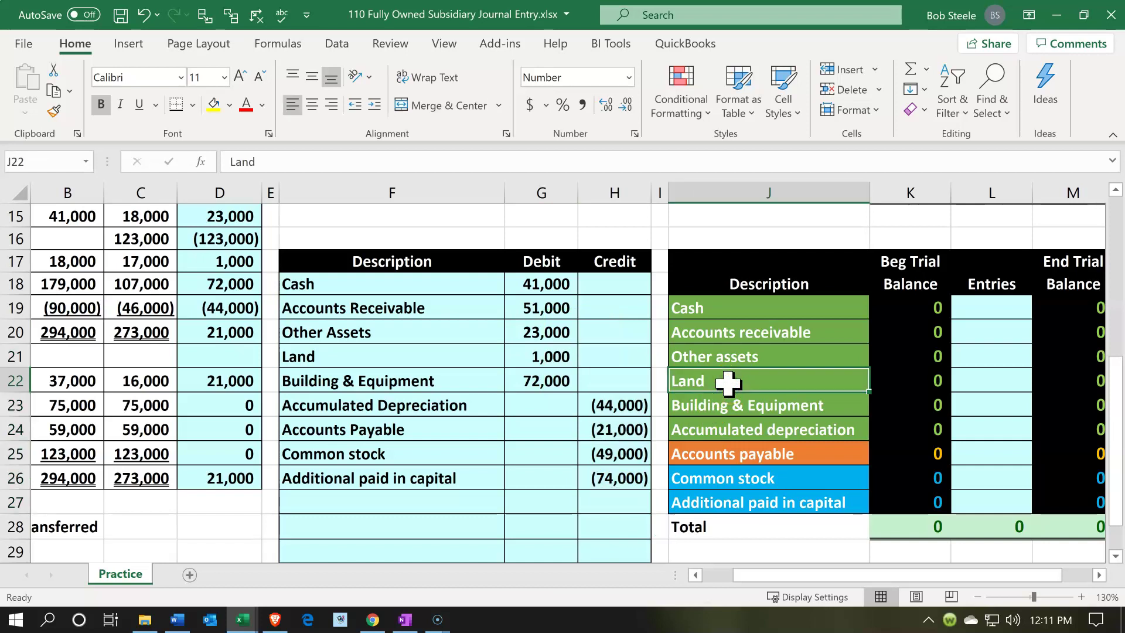
key(Right)
key(Right)
key(Right)
key(Right)
key(Up)
key(Up)
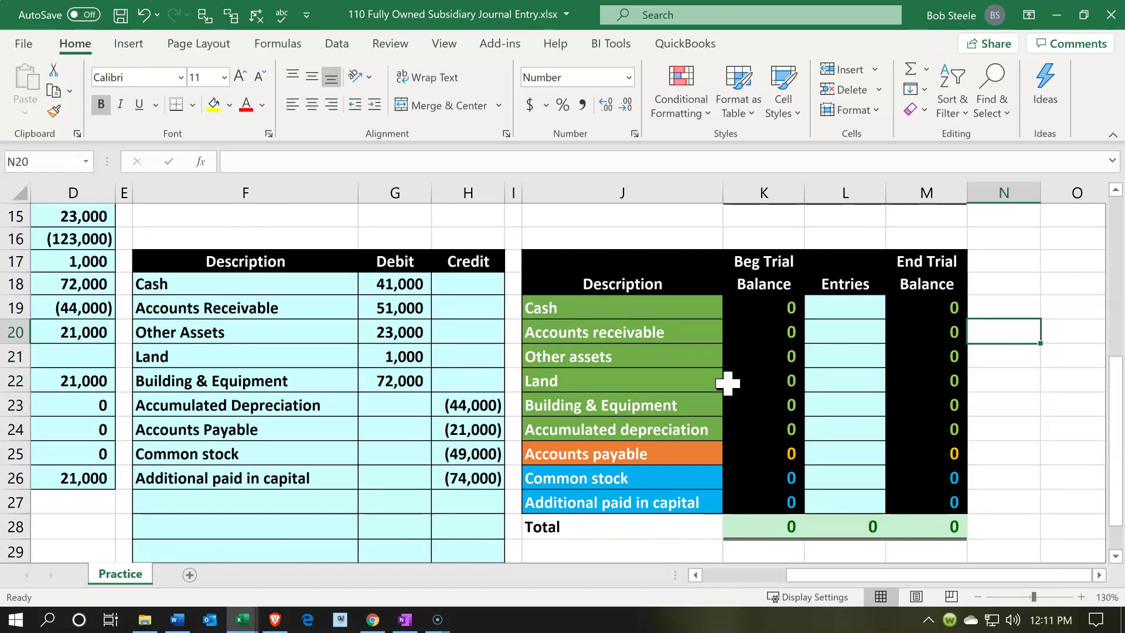
key(Up)
key(Left)
key(Left)
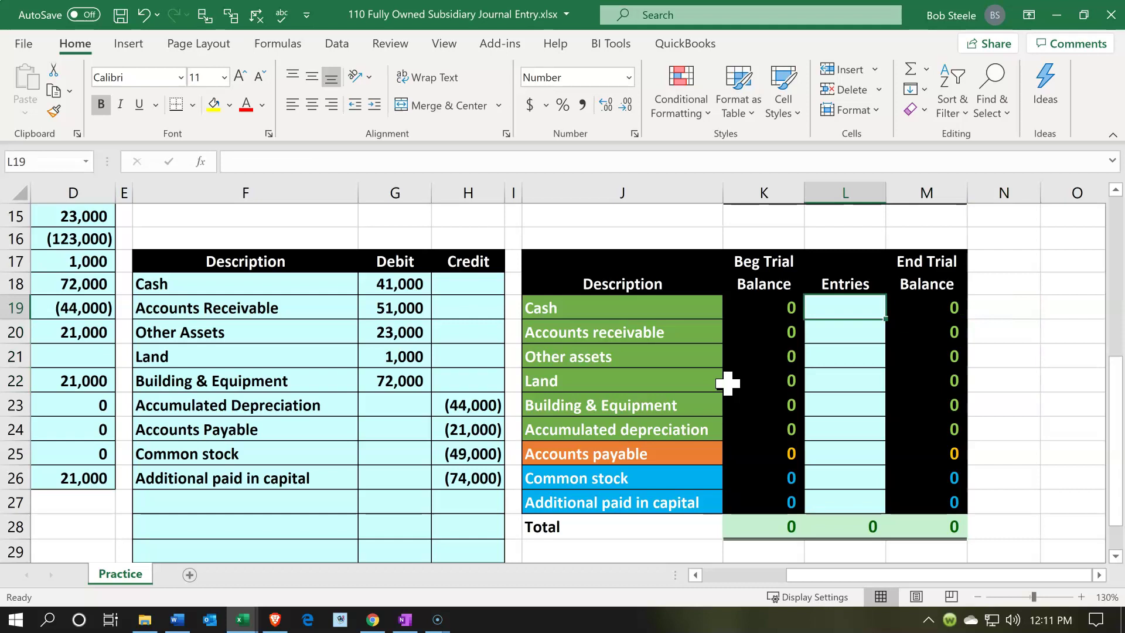
text(=)
key(Left)
key(Left)
key(Left)
key(Left)
key(Left)
key(Up)
key(Return)
Post the accounts receivable debit to S's trial balance by linking L20 to G19
text(+)
key(Left)
key(Left)
key(Left)
key(Left)
key(Left)
key(Up)
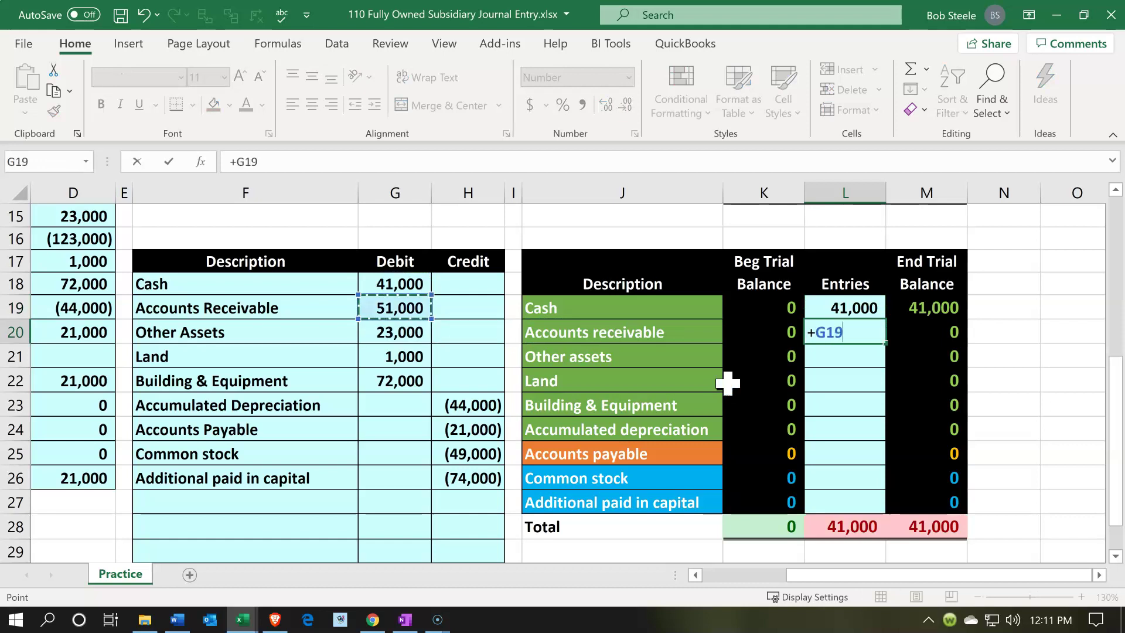
key(Return)
Post the other assets debit to S's trial balance by linking L21 to G20
text(+)
key(Left)
key(Left)
key(Left)
key(Left)
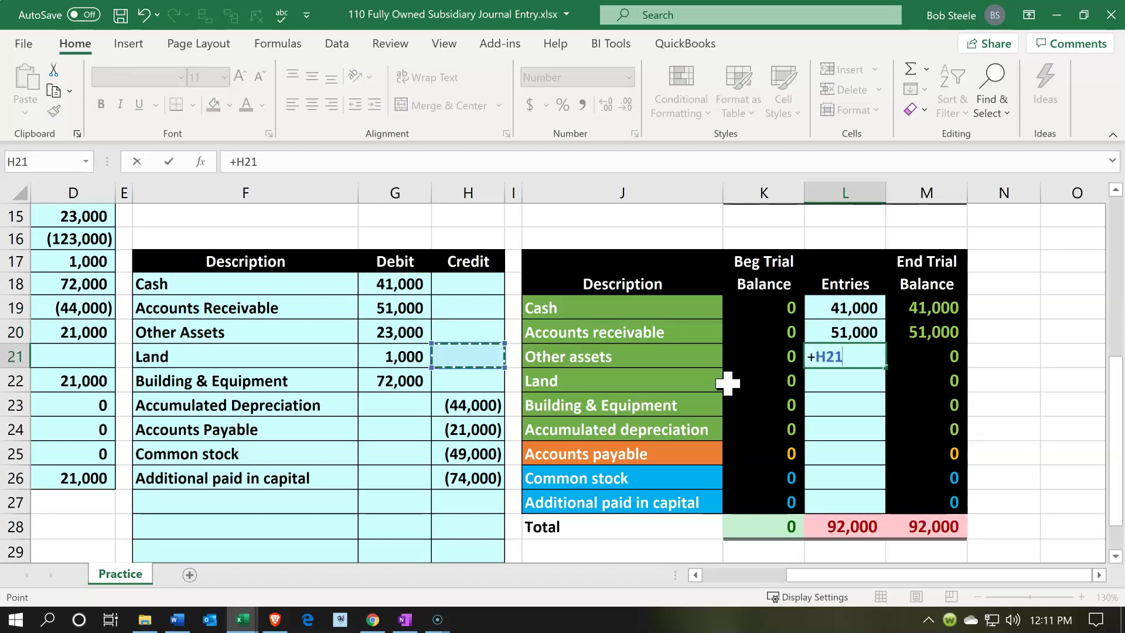
key(Left)
key(Up)
key(Return)
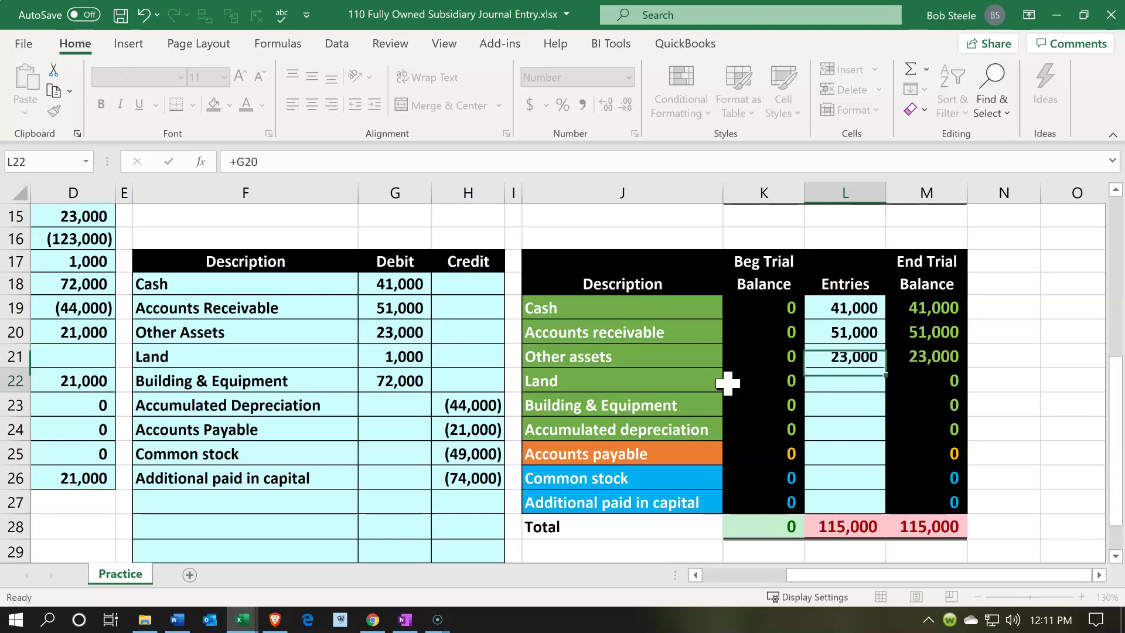
Post the land debit to S's trial balance by linking L22 to G21
text(=)
key(Left)
key(Left)
key(Left)
key(Left)
key(Left)
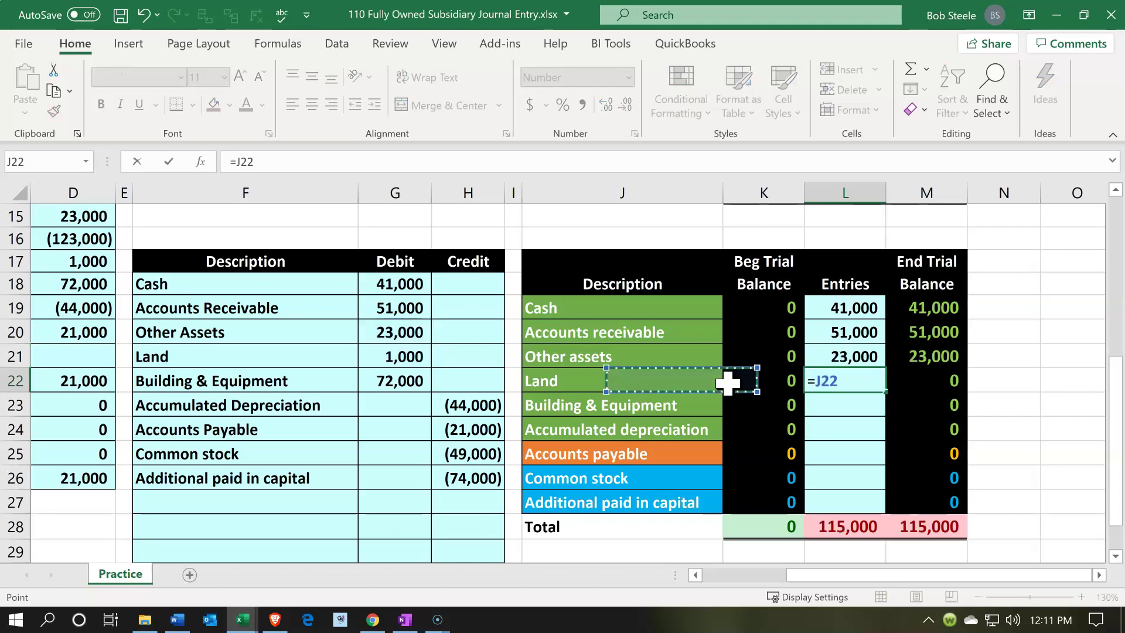
key(Up)
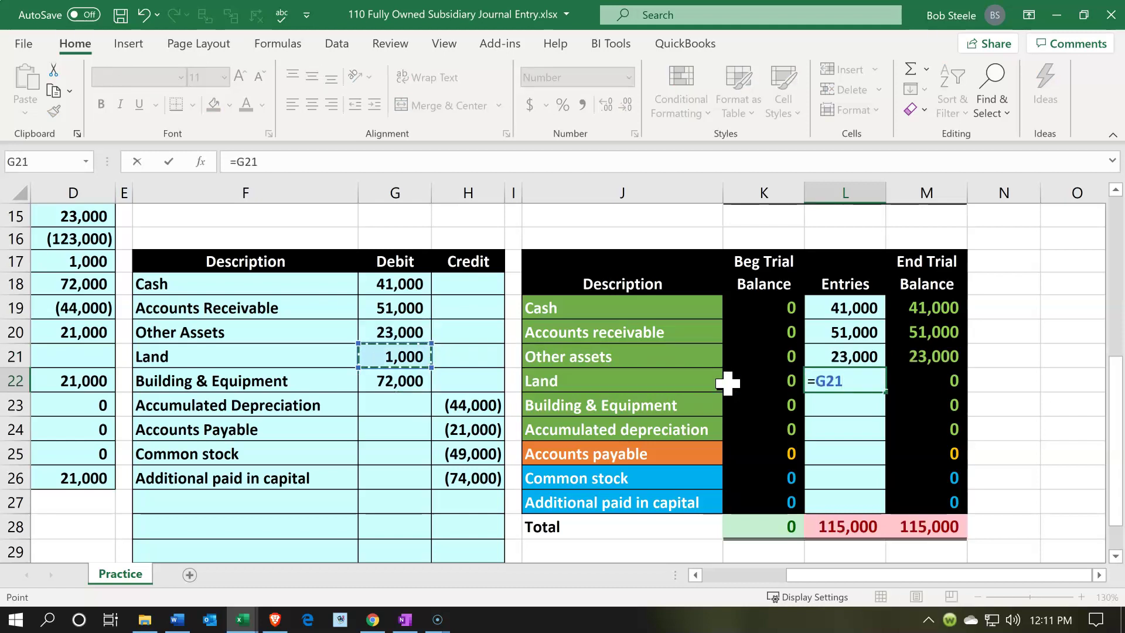
key(Return)
Post the building and equipment debit to S's trial balance by linking L23 to G22
text(=)
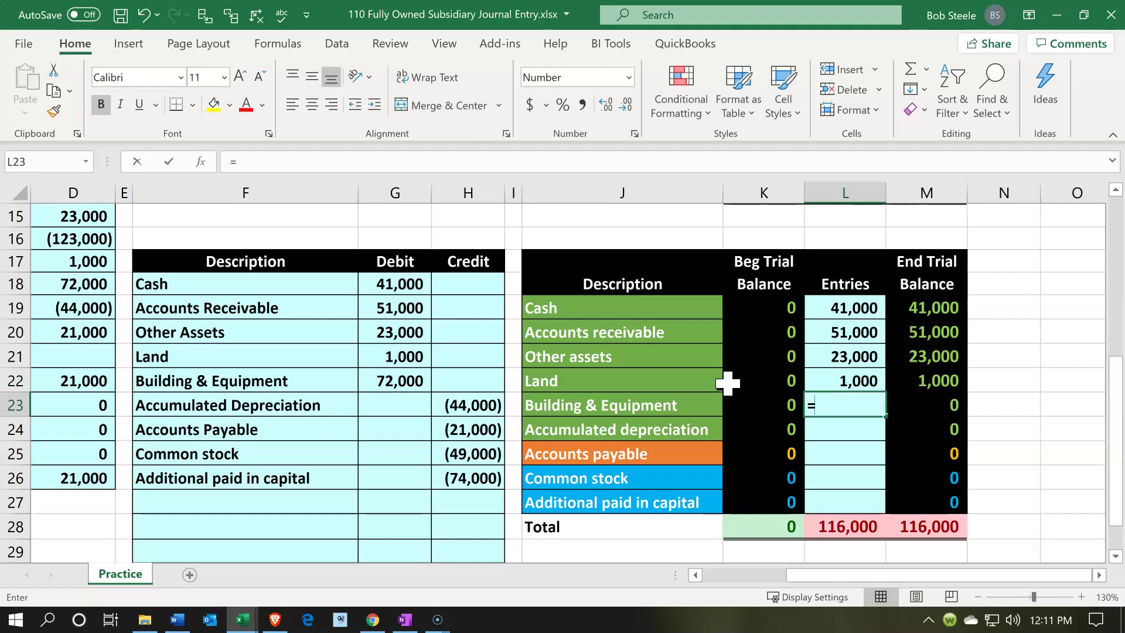
key(Left)
key(Left)
key(Left)
key(Left)
key(Left)
key(Up)
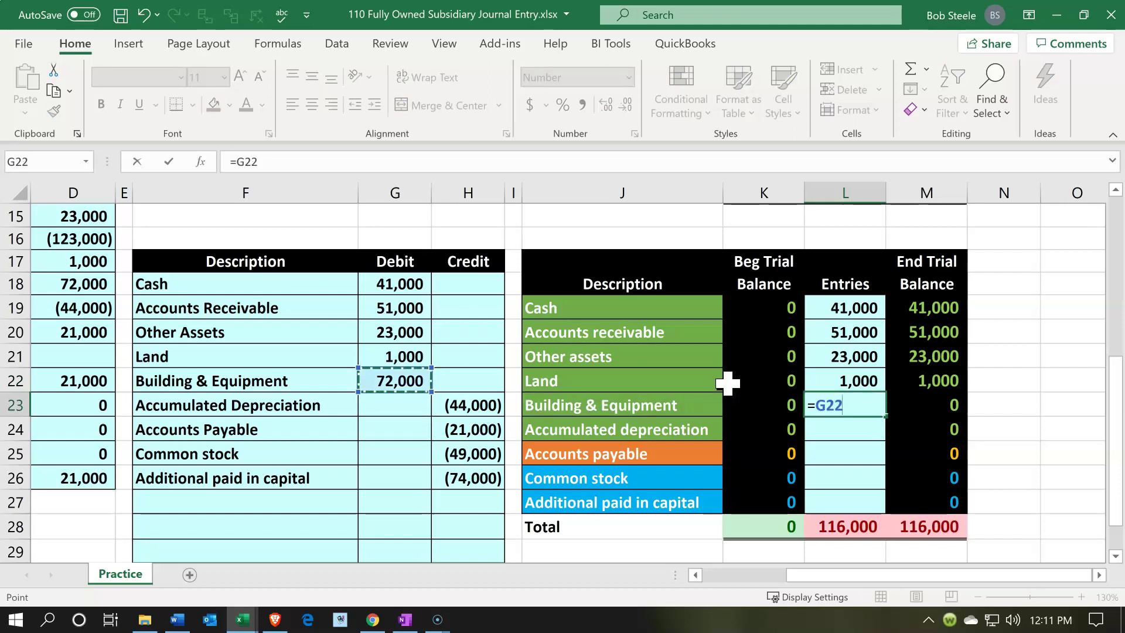
key(Return)
Post the accumulated depreciation credit to S's trial balance by linking L24 to H23
text(=)
key(Left)
key(Left)
key(Left)
key(Left)
key(Up)
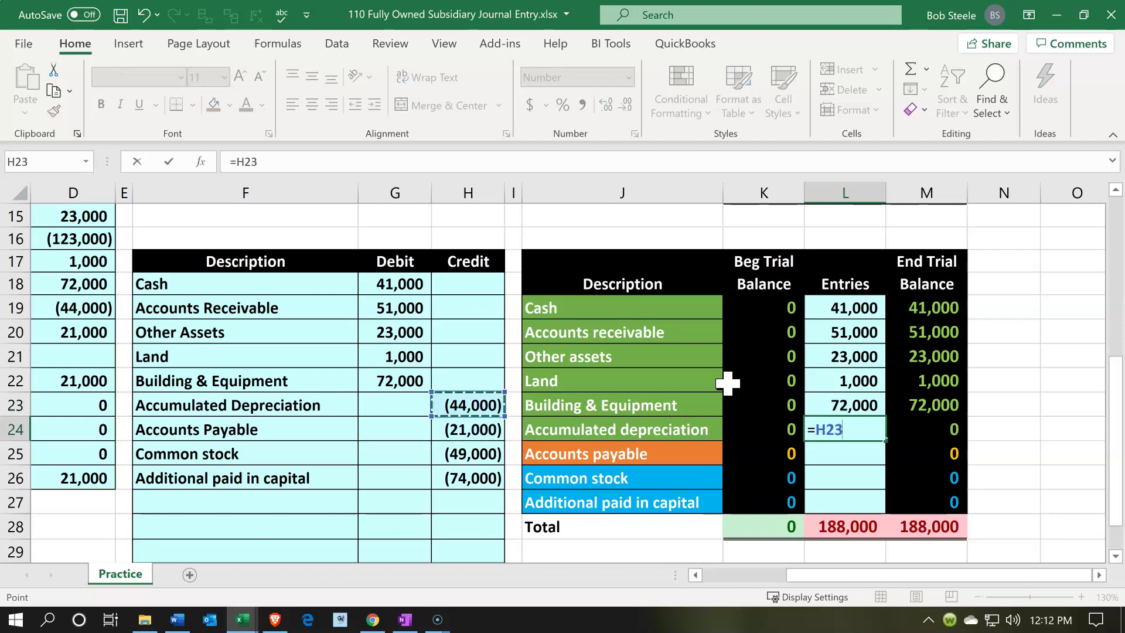
key(Return)
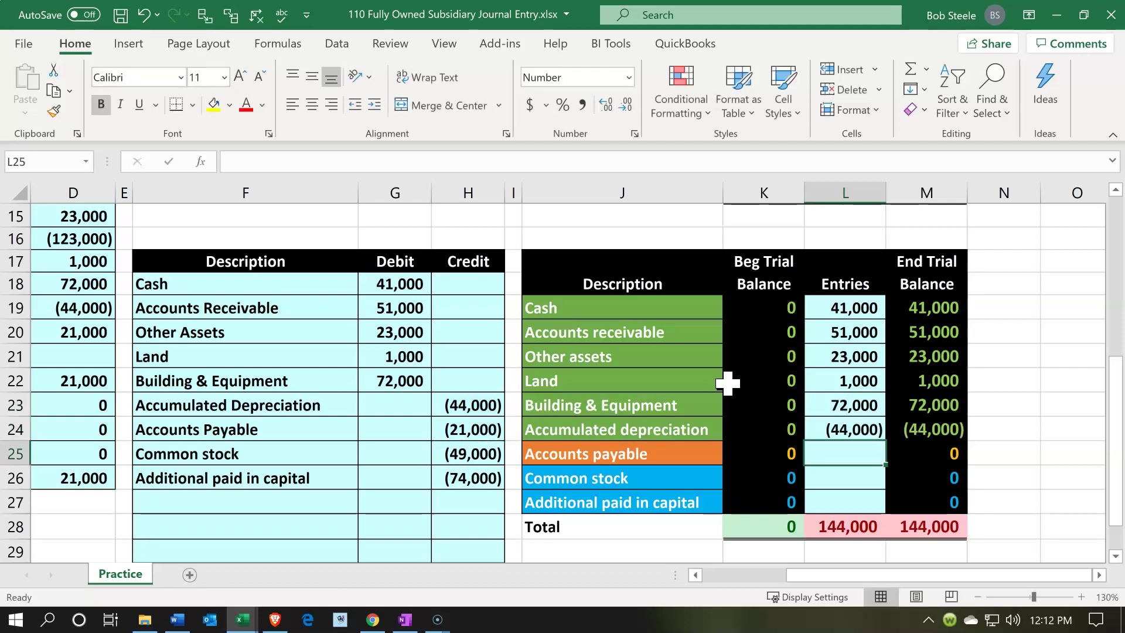
Post the accounts payable credit to S's trial balance by linking L25 to H24
text(=)
key(Left)
key(Left)
key(Left)
key(Left)
key(Up)
key(Return)
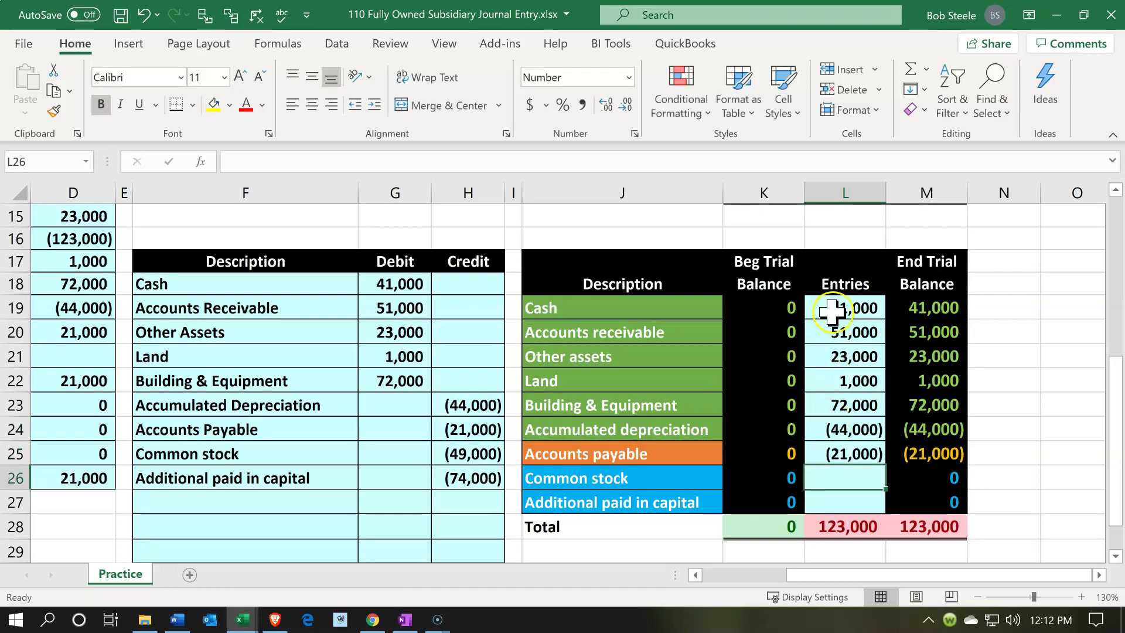
Post the common stock credit to S's trial balance by linking L26 to H25
click(811, 286)
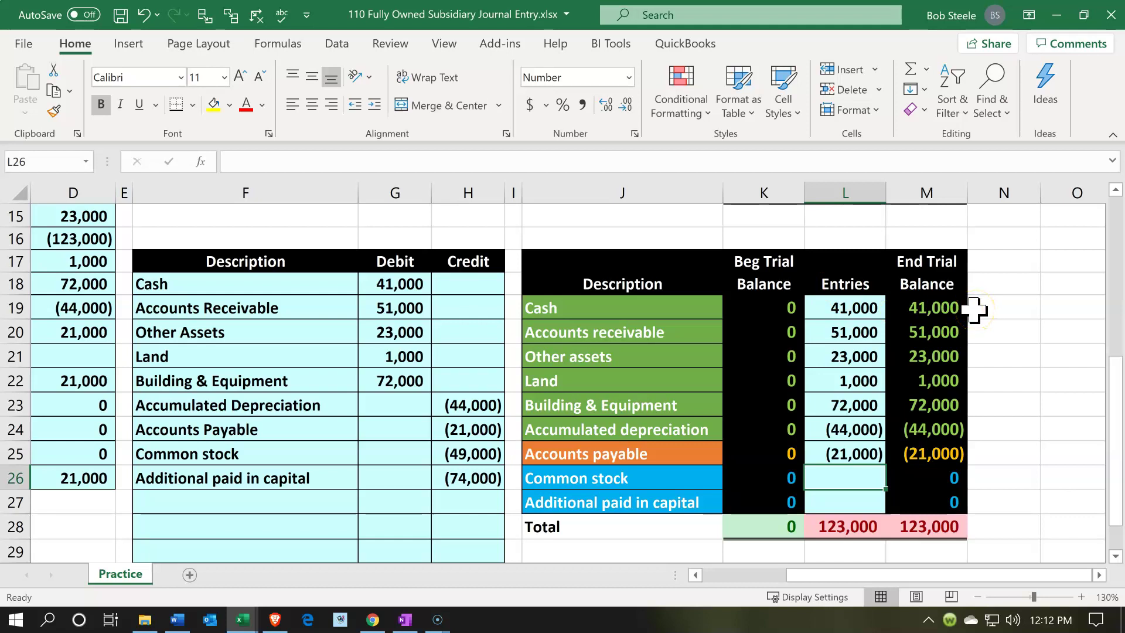
text(=)
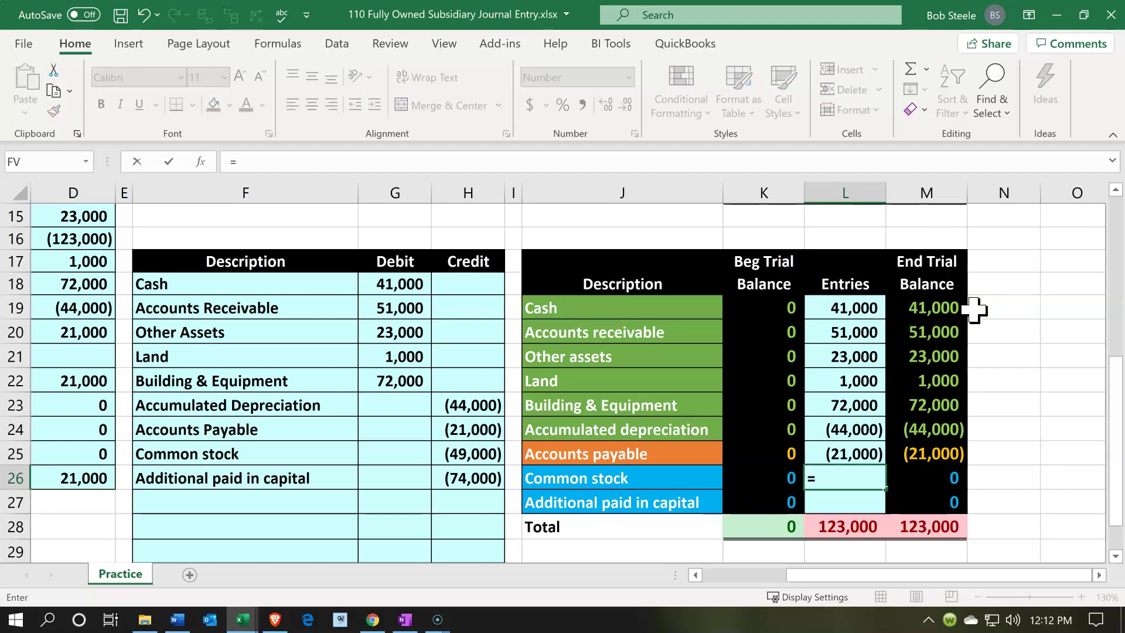
key(Left)
key(Left)
key(Left)
key(Left)
key(Up)
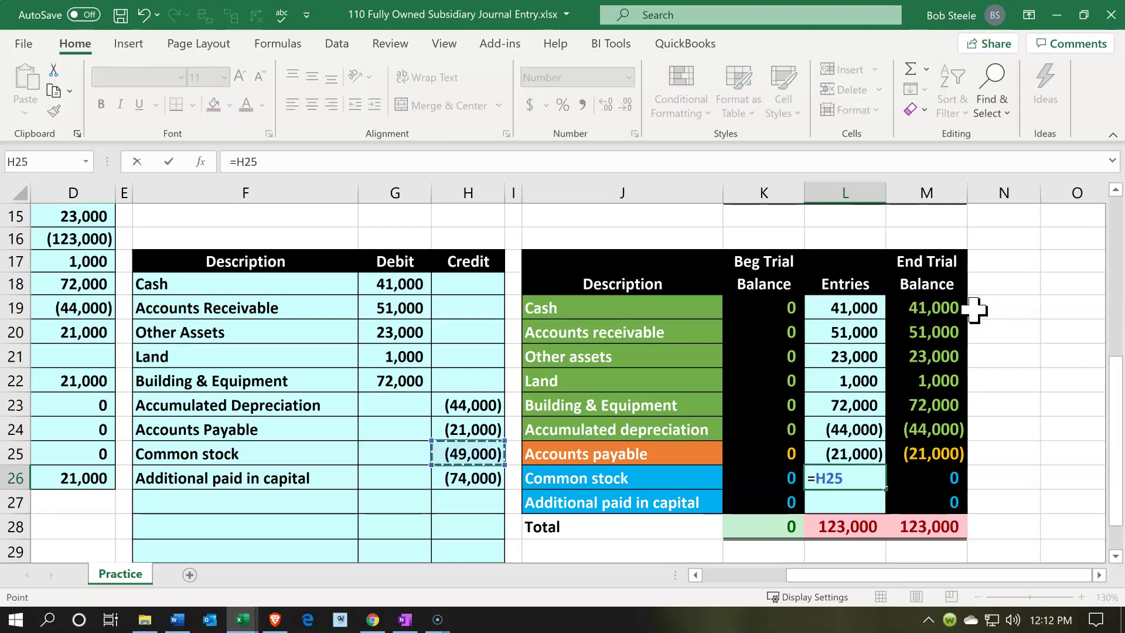
key(Return)
Post the additional paid in capital credit to S's trial balance by linking L27 to H26
text(=)
key(Left)
key(Left)
key(Left)
key(Left)
key(Up)
key(Return)
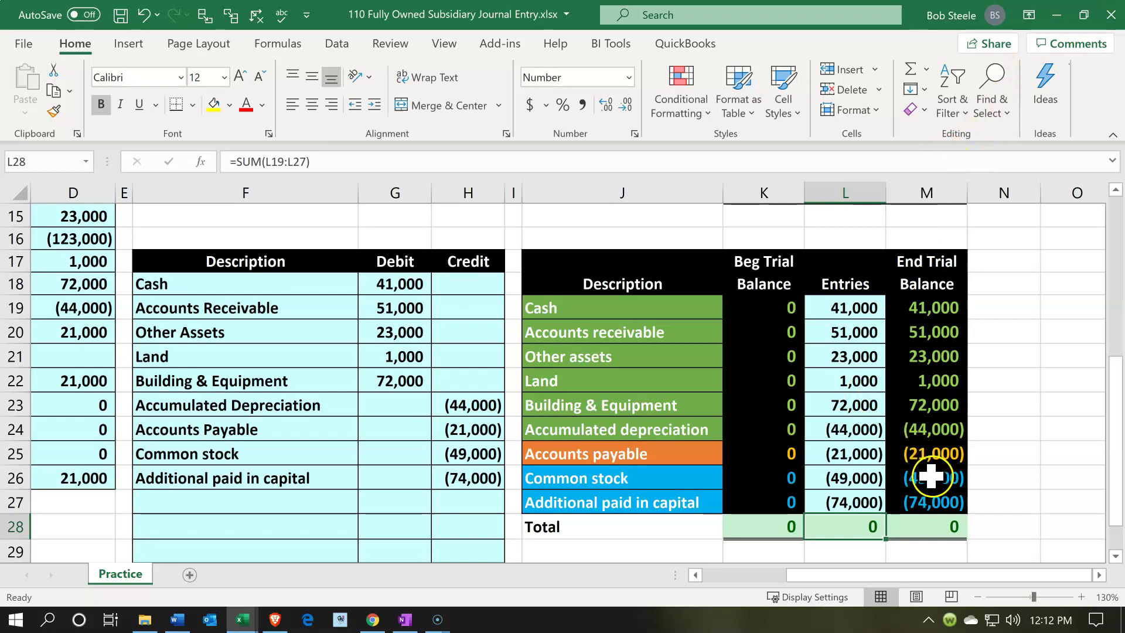
Compare the sum of S's ending equity balances in M26:M27 with P's ending Investment in S Company balance in M6
drag(932, 477, 930, 502)
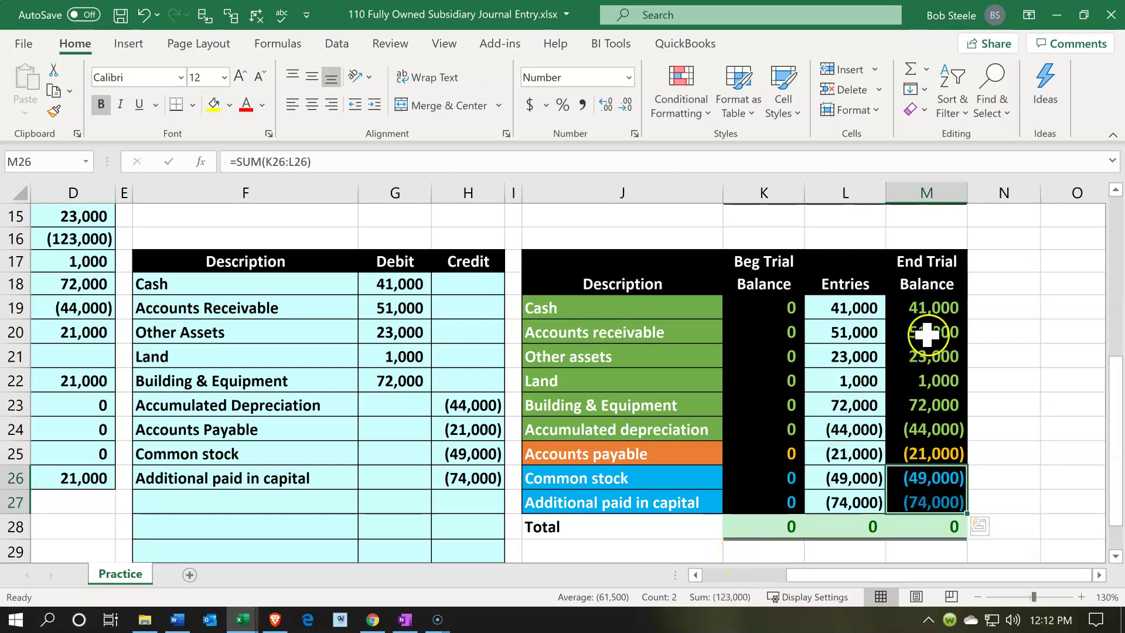
drag(927, 307, 934, 509)
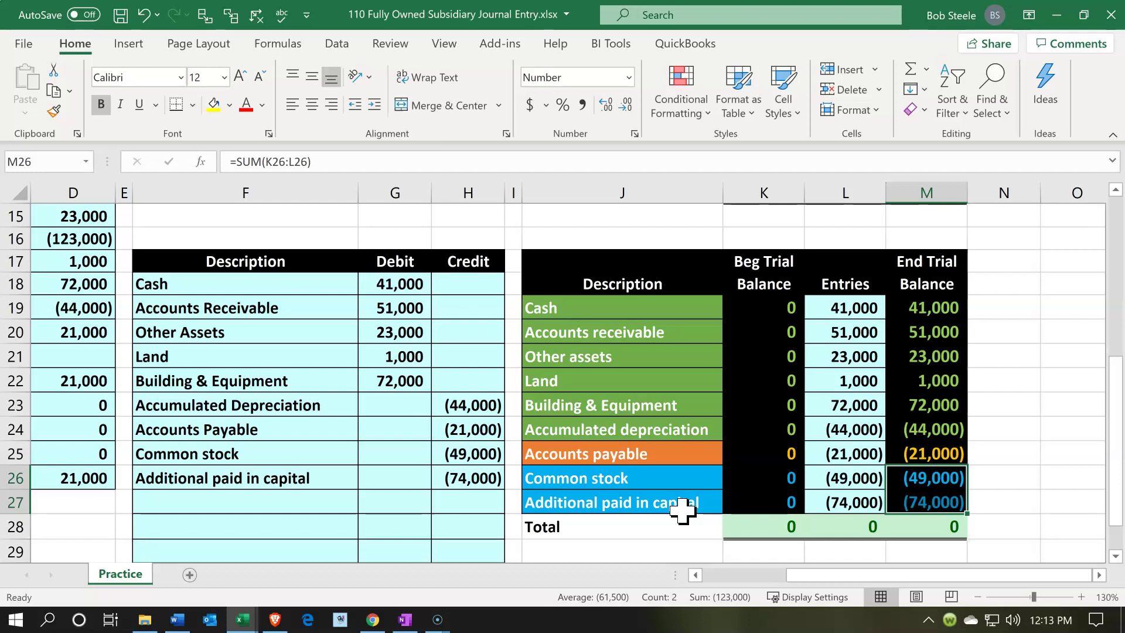
scroll(682, 510, up, 5)
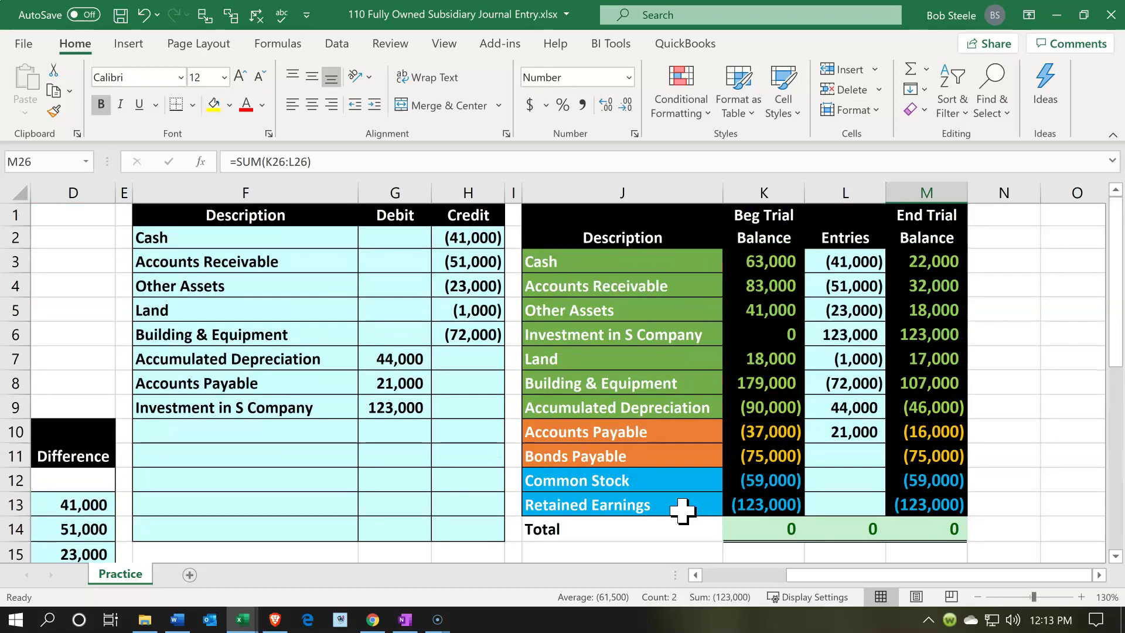
click(847, 323)
key(Right)
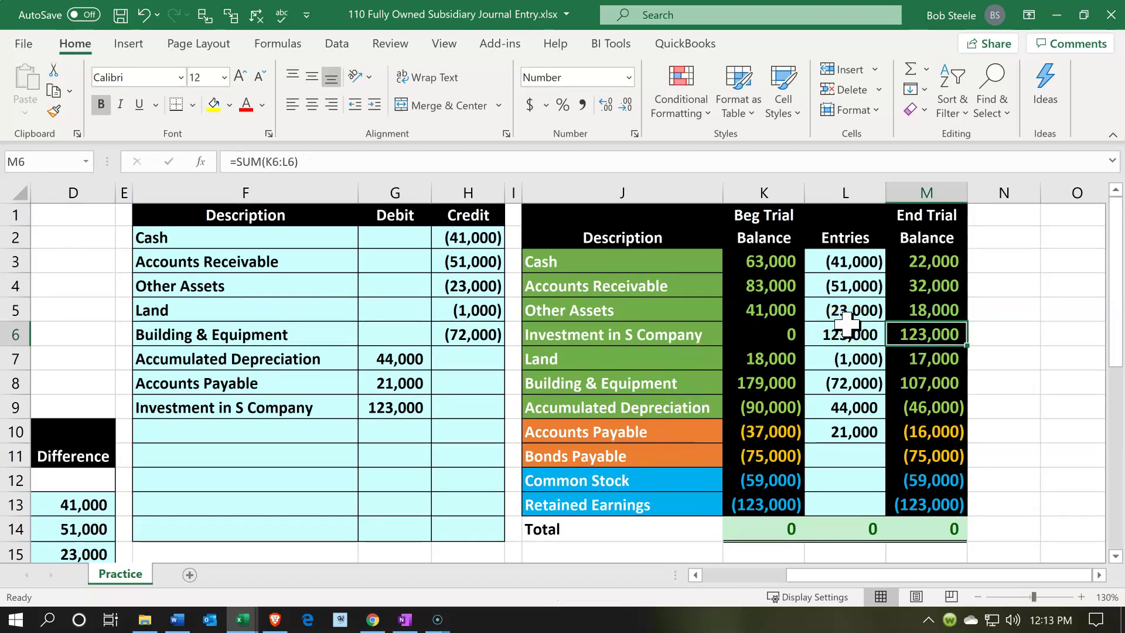